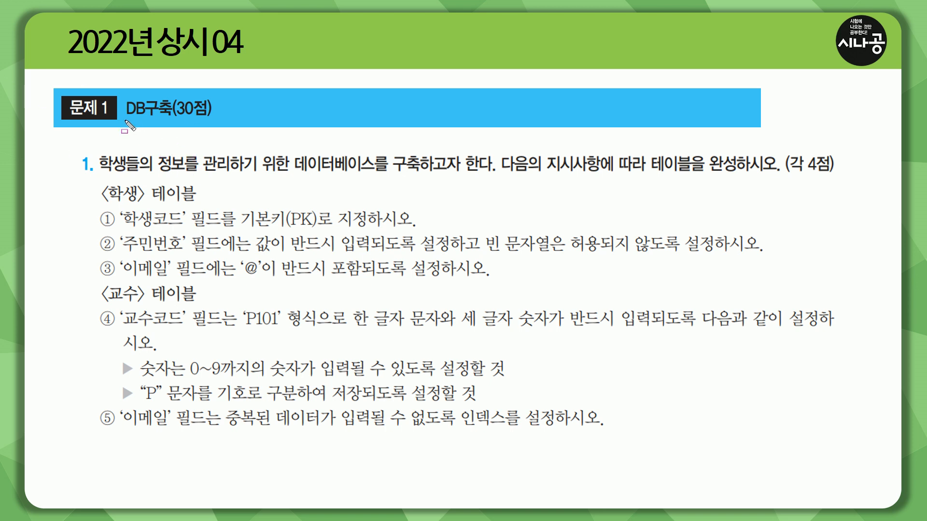
pyautogui.moveTo(125, 121)
pyautogui.mouseDown()
pyautogui.moveTo(179, 124)
pyautogui.moveTo(181, 108)
pyautogui.moveTo(217, 121)
pyautogui.mouseUp()
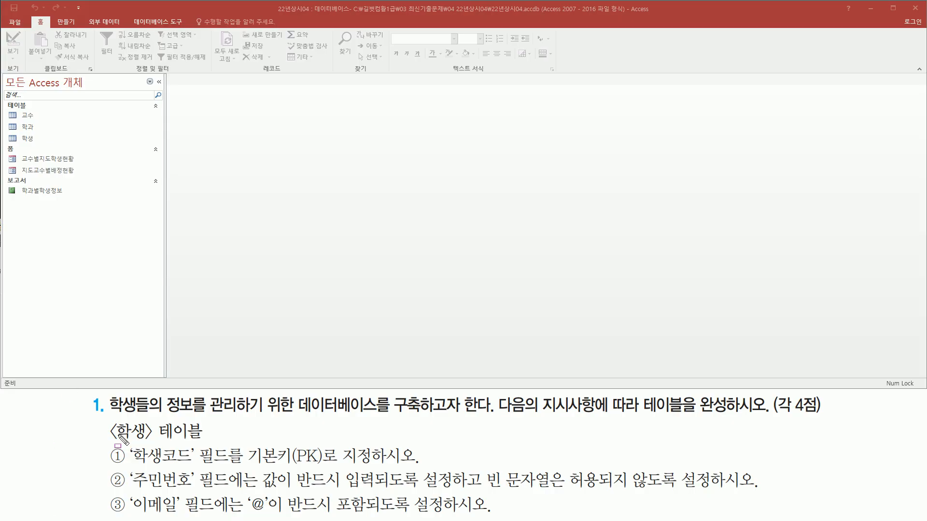
pyautogui.moveTo(109, 415); pyautogui.dragTo(488, 414)
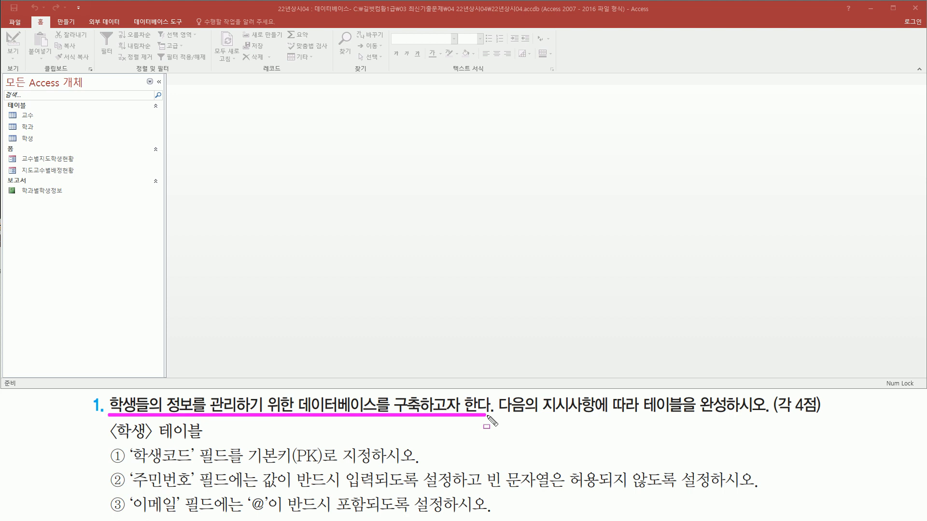
pyautogui.moveTo(638, 415); pyautogui.dragTo(761, 416)
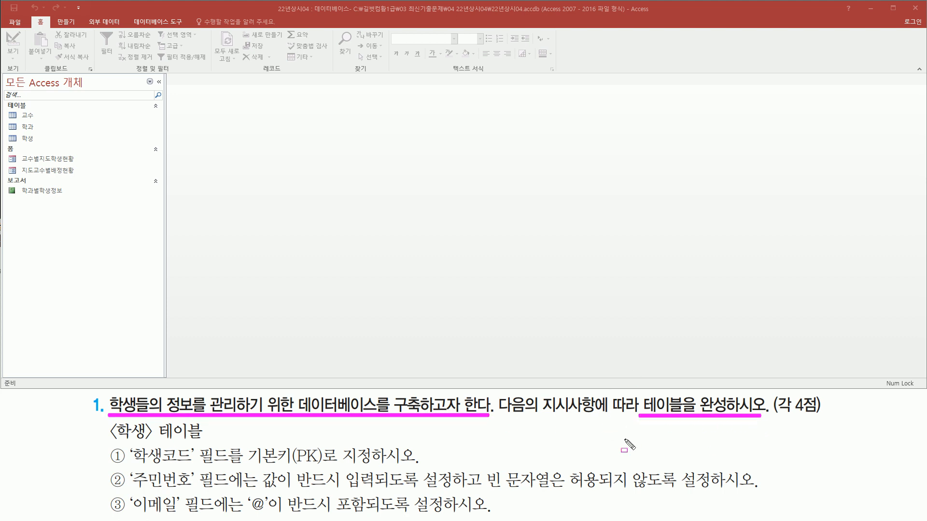
pyautogui.press('Escape')
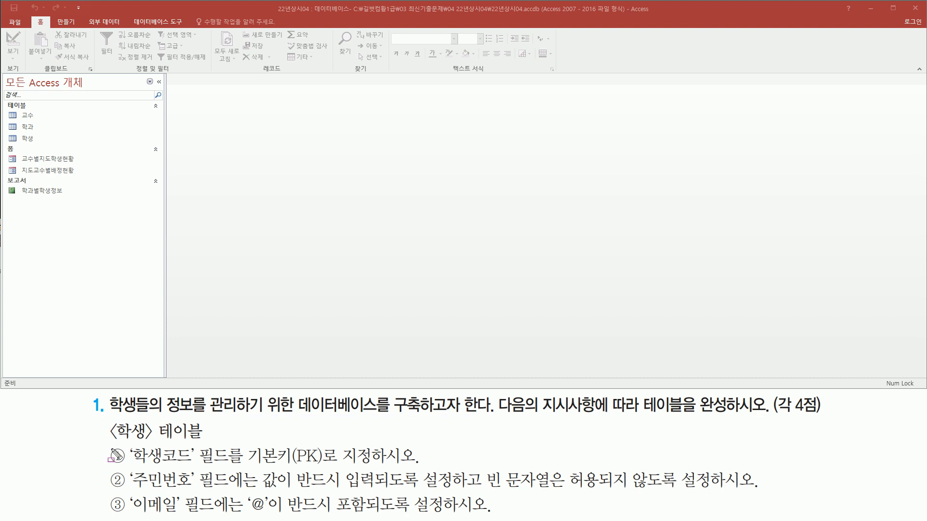
# Open the 학생 table in Design view.
pyautogui.moveTo(105, 419); pyautogui.dragTo(216, 443)
pyautogui.press('Escape')
pyautogui.click(39, 138)
pyautogui.rightClick(38, 139)
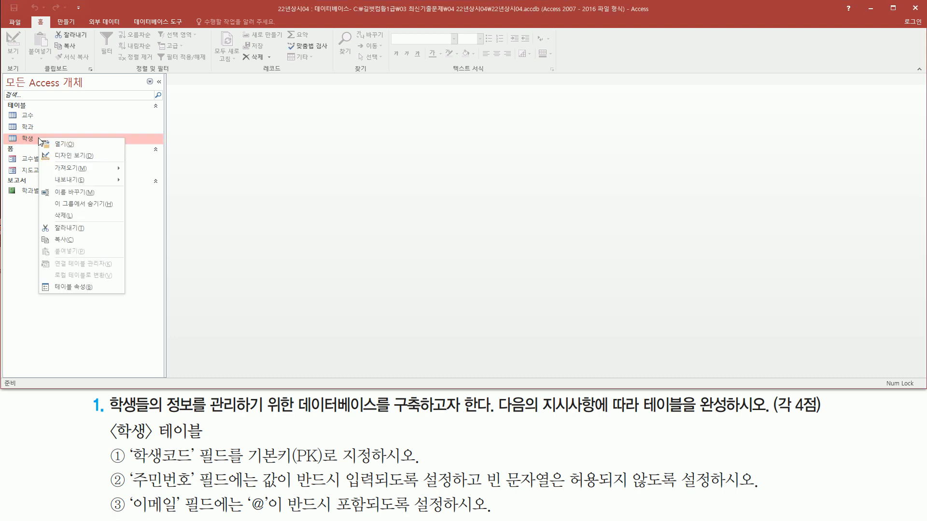
pyautogui.click(72, 156)
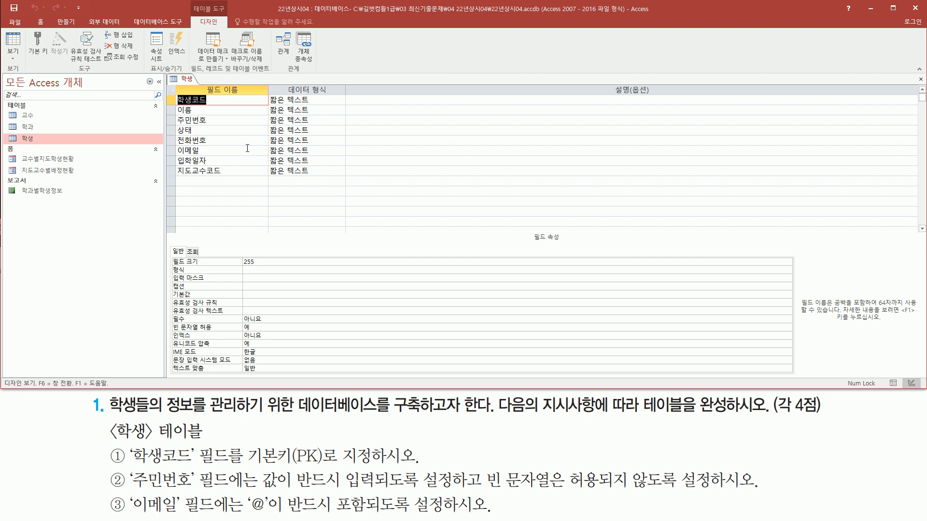
# Set the 학생코드 field as the primary key of the 학생 table.
pyautogui.moveTo(171, 92)
pyautogui.mouseDown()
pyautogui.moveTo(217, 195)
pyautogui.moveTo(245, 187)
pyautogui.mouseUp()
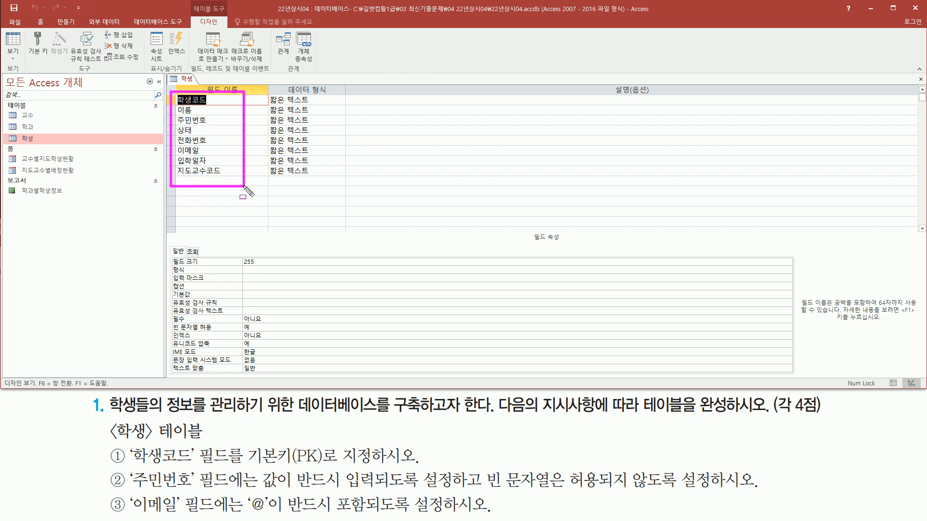
pyautogui.press('Escape')
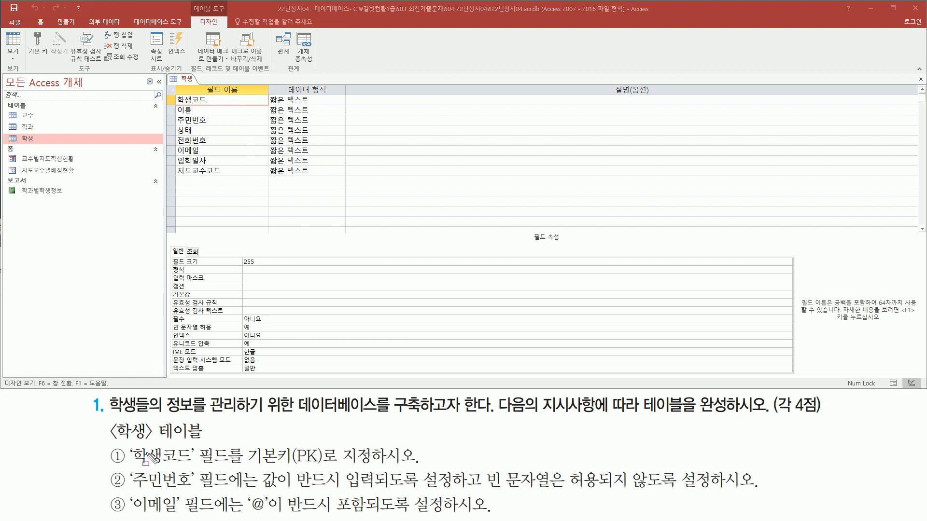
pyautogui.moveTo(131, 467)
pyautogui.mouseDown()
pyautogui.moveTo(210, 482)
pyautogui.moveTo(199, 444)
pyautogui.mouseUp()
pyautogui.moveTo(247, 466); pyautogui.dragTo(377, 466)
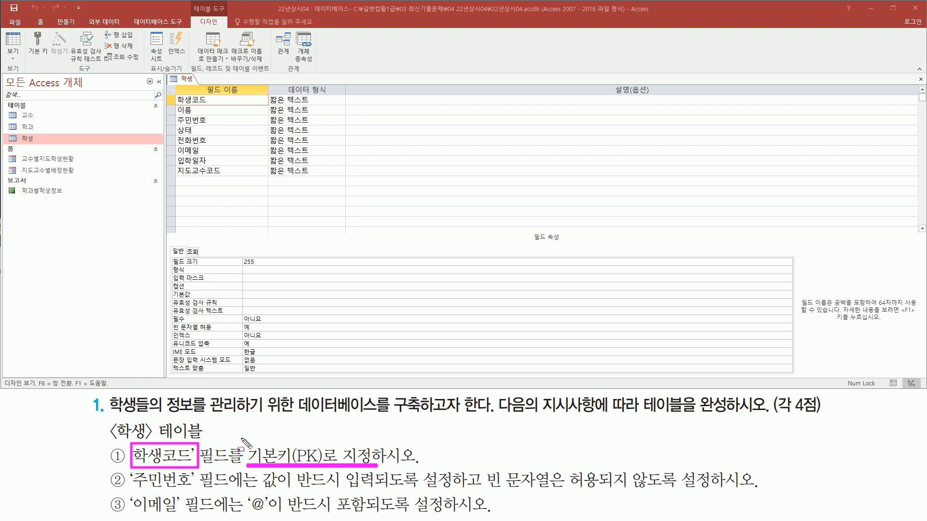
pyautogui.press('Escape')
pyautogui.click(205, 101)
pyautogui.moveTo(164, 92); pyautogui.dragTo(261, 108)
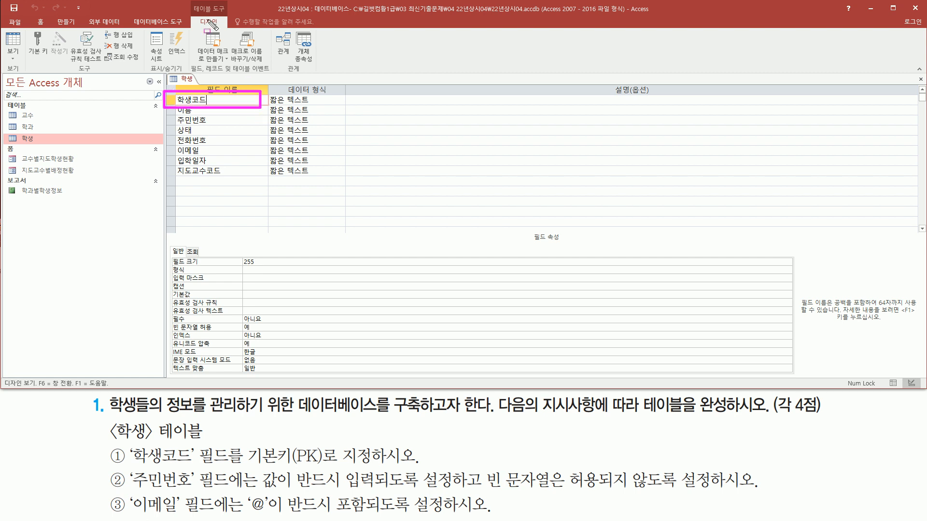
pyautogui.moveTo(187, 2)
pyautogui.mouseDown()
pyautogui.moveTo(202, 23)
pyautogui.moveTo(231, 32)
pyautogui.mouseUp()
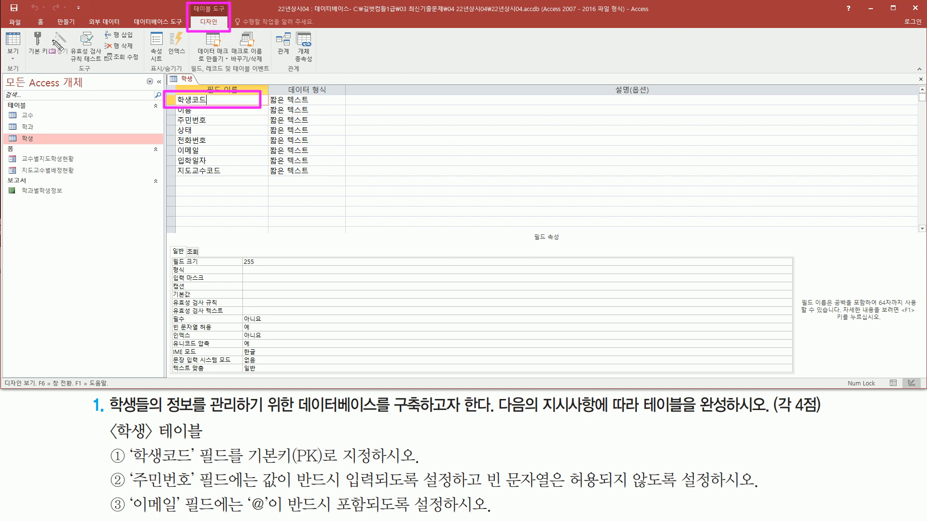
pyautogui.moveTo(25, 26); pyautogui.dragTo(53, 64)
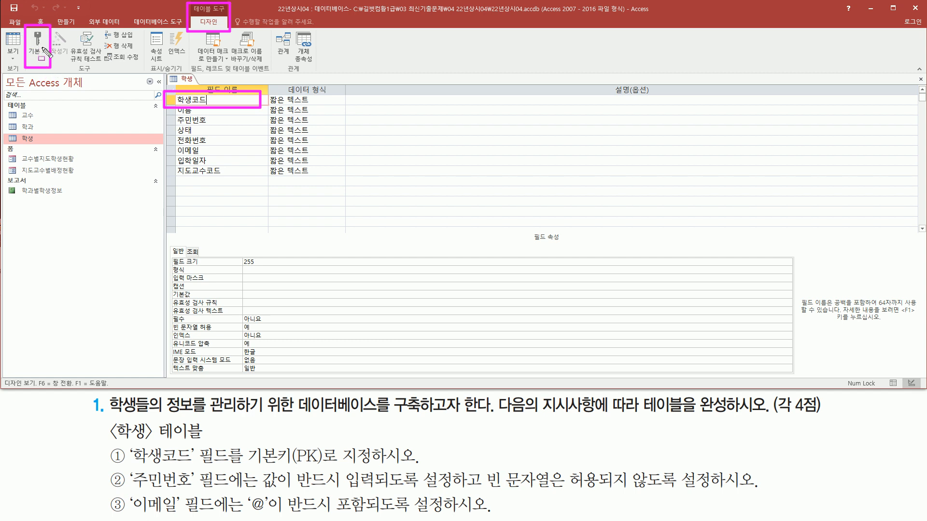
pyautogui.press('Escape')
pyautogui.click(213, 100)
pyautogui.rightClick(213, 99)
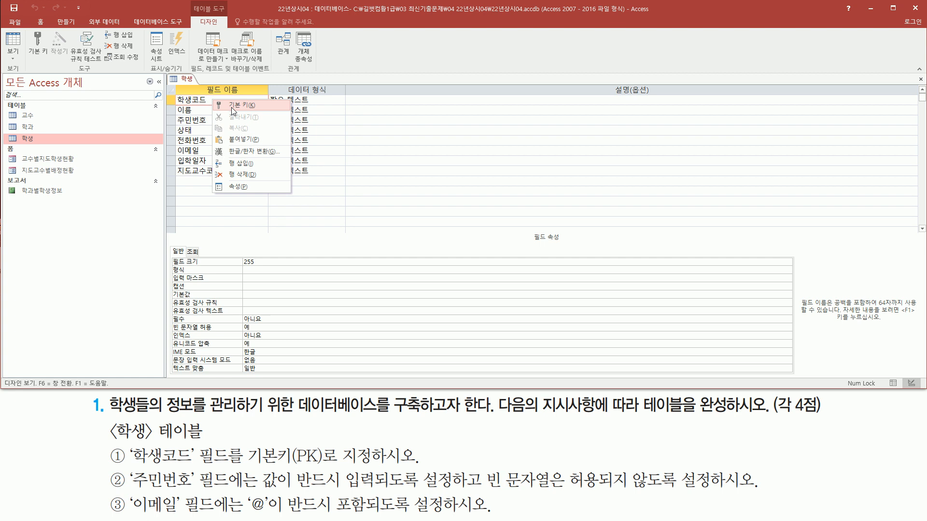
pyautogui.click(231, 107)
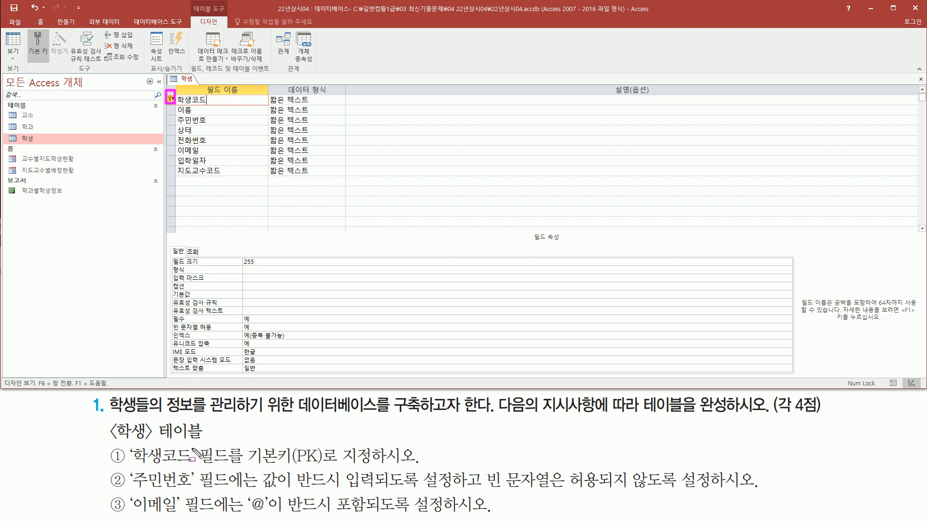
pyautogui.press('Escape')
# Make the 주민번호 field mandatory by setting its 필수 property to 예.
pyautogui.moveTo(130, 491)
pyautogui.mouseDown()
pyautogui.moveTo(208, 492)
pyautogui.moveTo(215, 467)
pyautogui.moveTo(234, 468)
pyautogui.mouseUp()
pyautogui.moveTo(176, 111); pyautogui.dragTo(218, 129)
pyautogui.press('Escape')
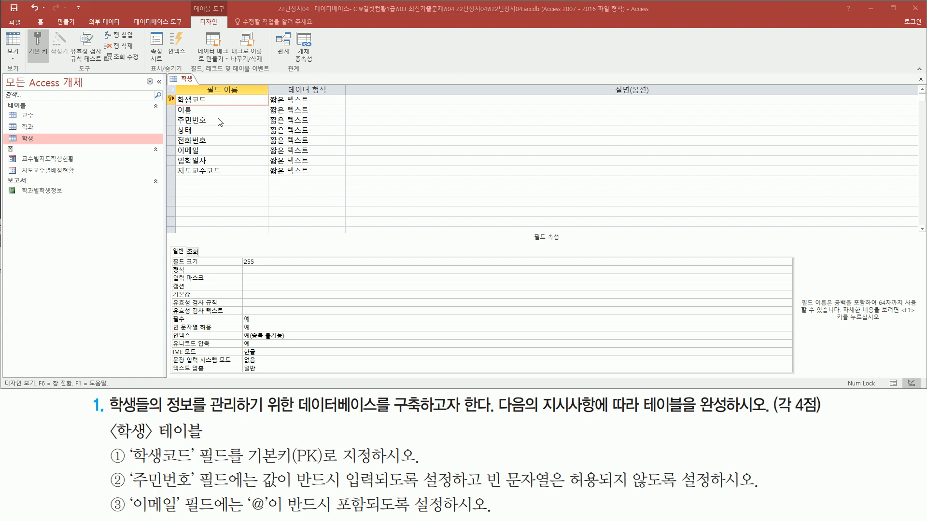
pyautogui.click(221, 120)
pyautogui.hotkey('ctrl', '2')
pyautogui.moveTo(262, 493); pyautogui.dragTo(462, 493)
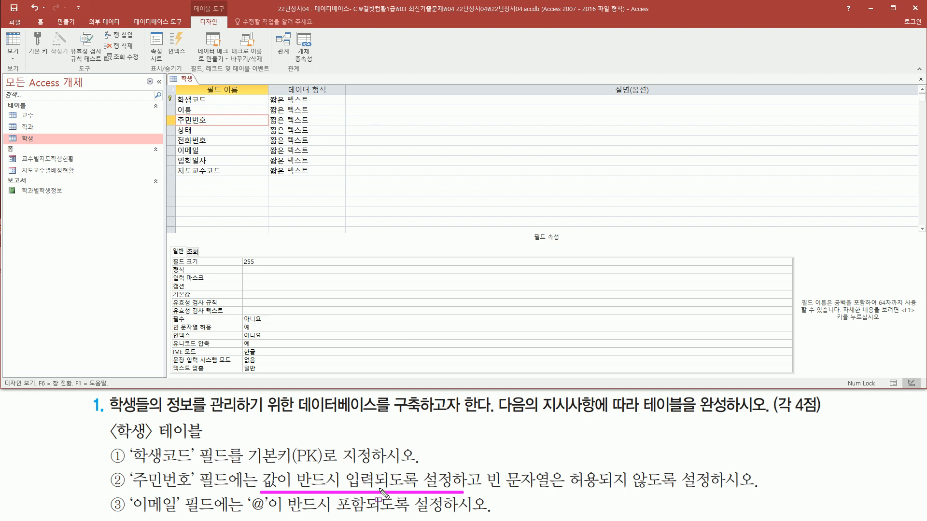
pyautogui.moveTo(481, 492); pyautogui.dragTo(714, 492)
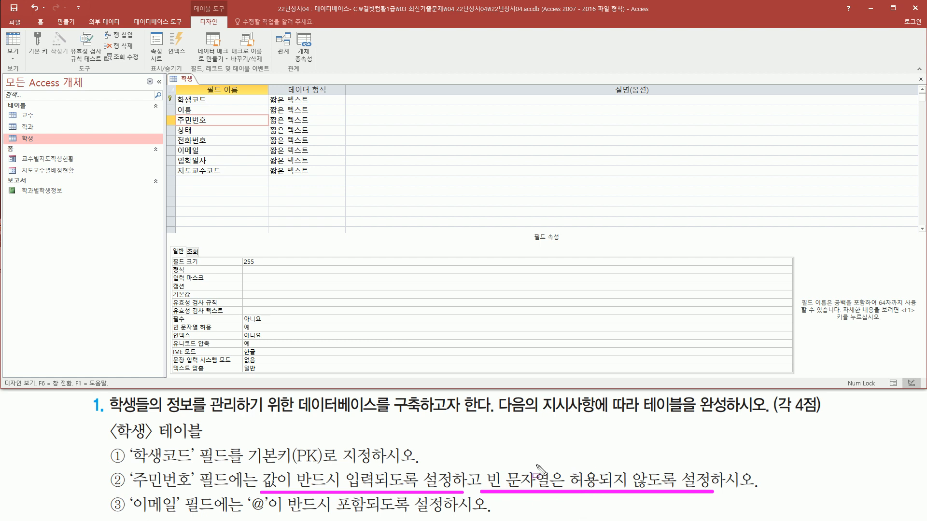
pyautogui.moveTo(162, 111)
pyautogui.mouseDown()
pyautogui.moveTo(178, 125)
pyautogui.moveTo(269, 129)
pyautogui.mouseUp()
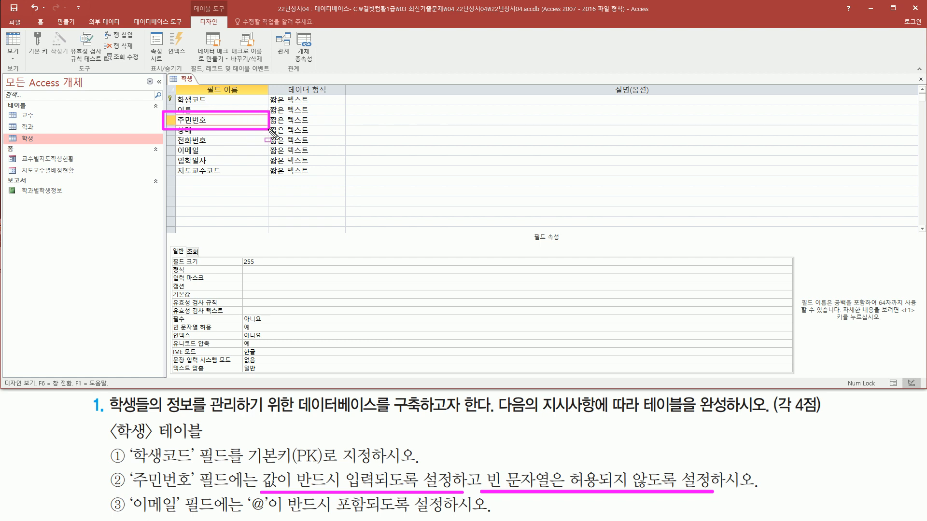
pyautogui.moveTo(166, 233)
pyautogui.mouseDown()
pyautogui.moveTo(169, 259)
pyautogui.moveTo(800, 377)
pyautogui.mouseUp()
pyautogui.moveTo(173, 312)
pyautogui.mouseDown()
pyautogui.moveTo(174, 327)
pyautogui.moveTo(213, 340)
pyautogui.moveTo(279, 337)
pyautogui.mouseUp()
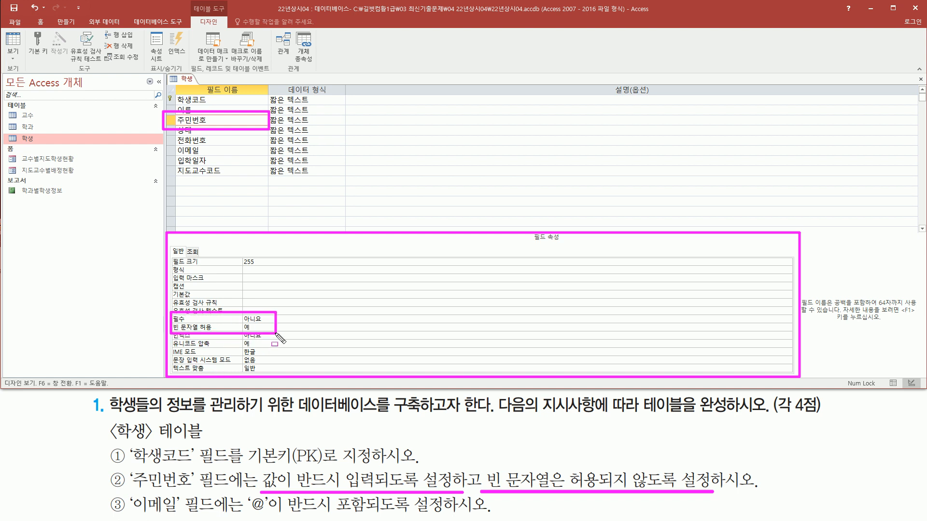
pyautogui.press('Escape')
pyautogui.click(277, 318)
pyautogui.doubleClick(277, 319)
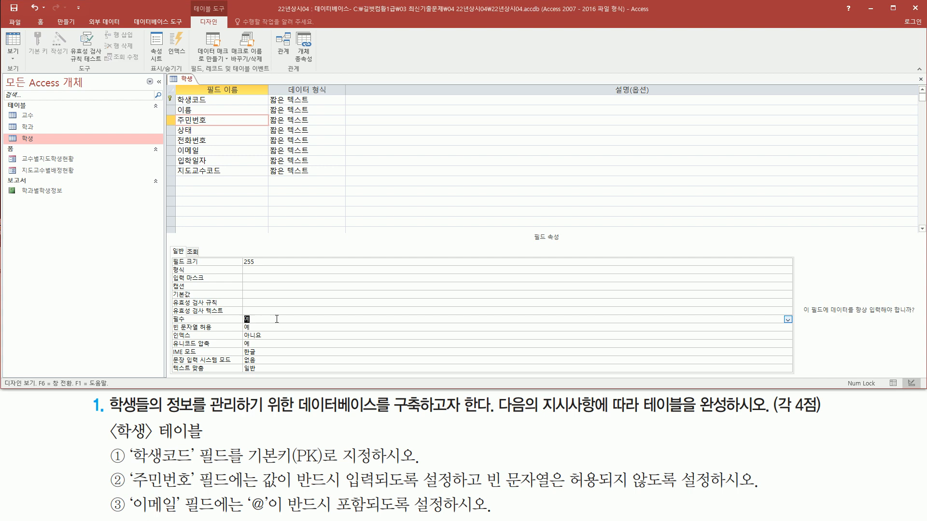
pyautogui.click(263, 321)
# Disallow empty strings in the 주민번호 field by setting 빈 문자열 허용 to 아니요.
pyautogui.click(261, 328)
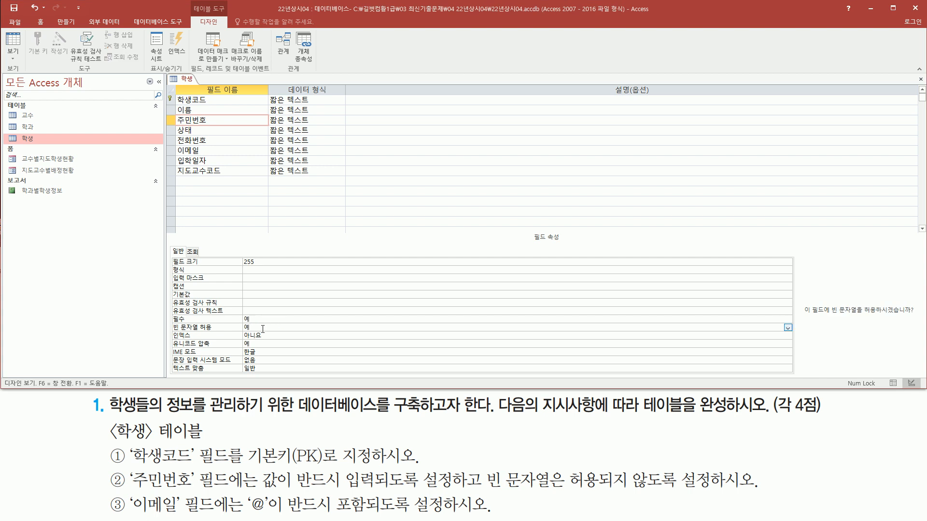
pyautogui.doubleClick(263, 329)
pyautogui.click(263, 329)
pyautogui.moveTo(165, 311); pyautogui.dragTo(281, 335)
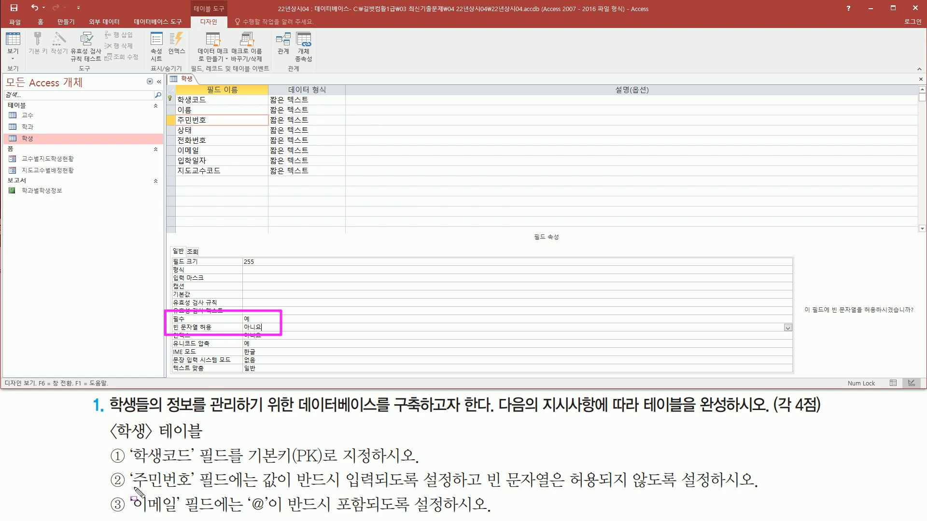
pyautogui.press('e')
# Select the 이메일 field and draft its validation expression like "*@*" in the memo note.
pyautogui.moveTo(129, 489)
pyautogui.mouseDown()
pyautogui.moveTo(209, 517)
pyautogui.moveTo(240, 517)
pyautogui.mouseUp()
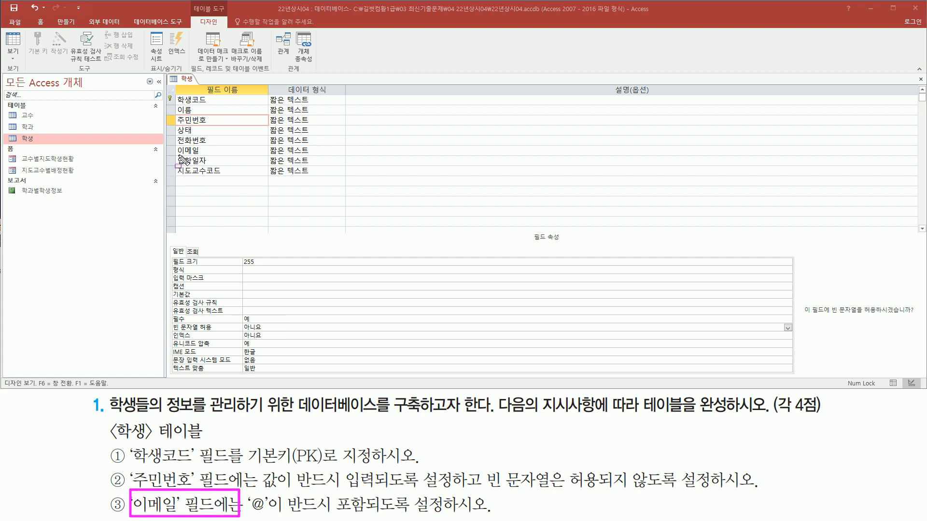
pyautogui.moveTo(177, 155); pyautogui.dragTo(202, 155)
pyautogui.press('Escape')
pyautogui.click(228, 150)
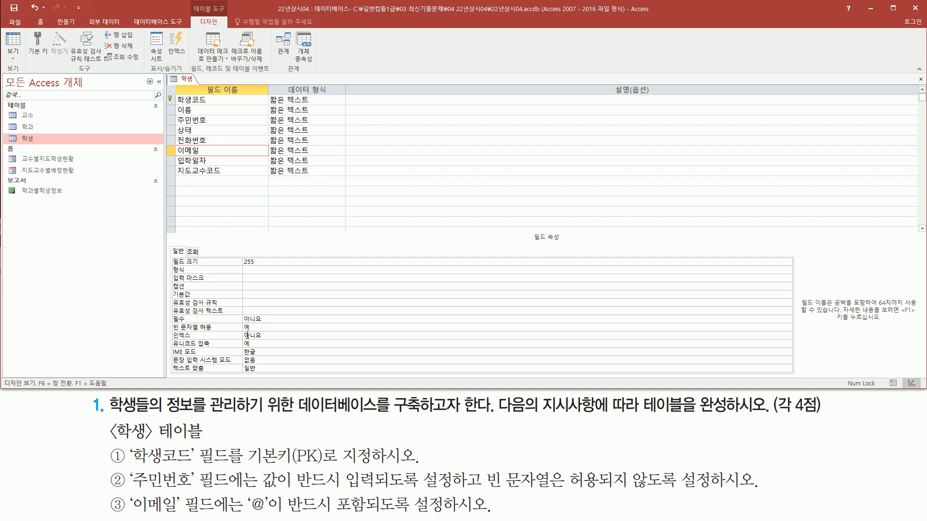
pyautogui.moveTo(242, 491)
pyautogui.mouseDown()
pyautogui.moveTo(275, 518)
pyautogui.moveTo(484, 517)
pyautogui.mouseUp()
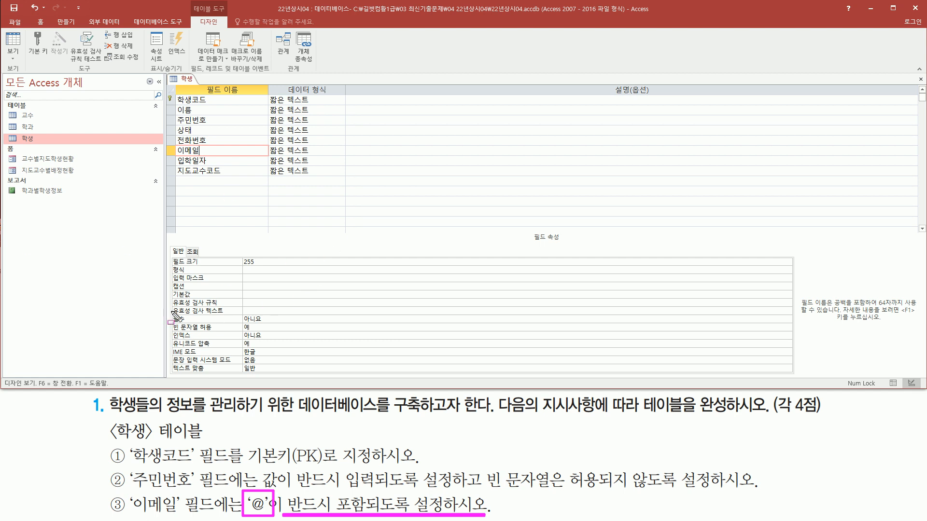
pyautogui.moveTo(171, 310)
pyautogui.mouseDown()
pyautogui.moveTo(293, 308)
pyautogui.moveTo(293, 297)
pyautogui.mouseUp()
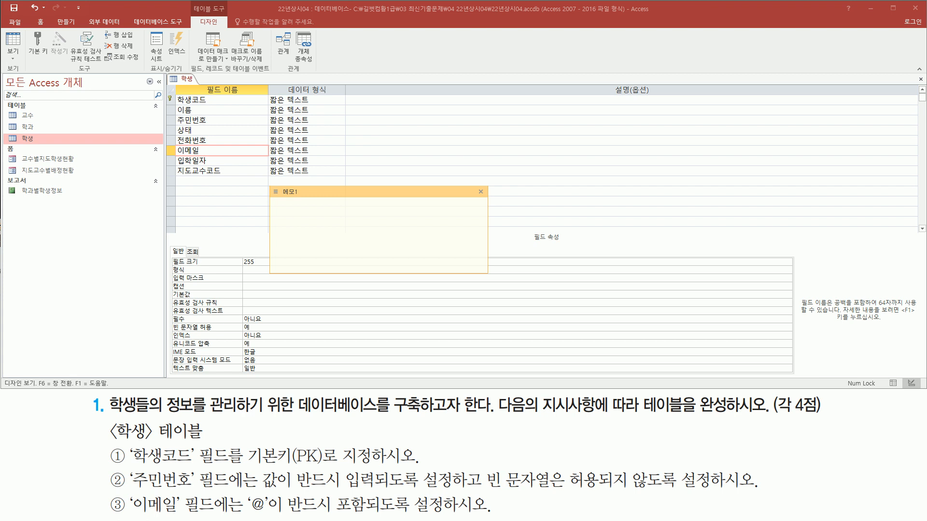
pyautogui.click(317, 248)
pyautogui.write('*')
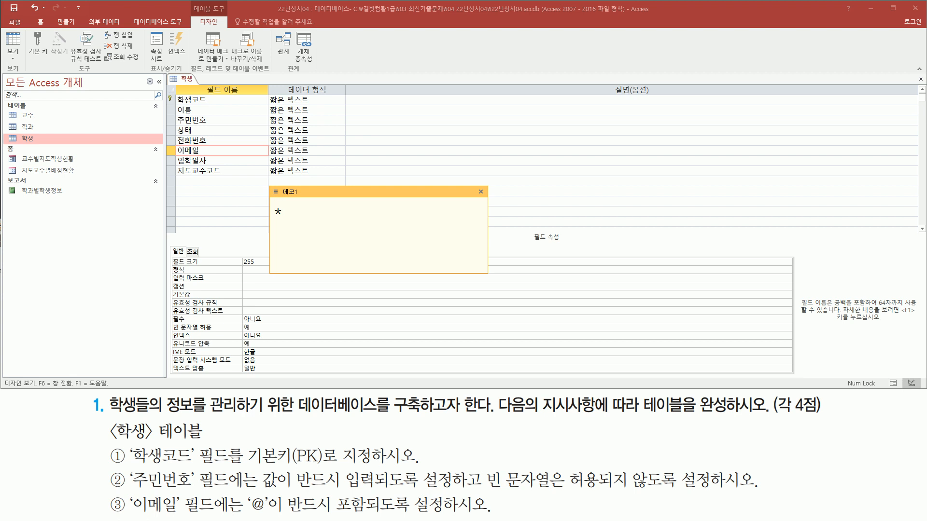
pyautogui.write('@*')
pyautogui.press('Left')
pyautogui.hotkey('shift', 'Left')
pyautogui.press('Home')
pyautogui.write('ㅣ')
pyautogui.press('BackSpace')
pyautogui.write('like "')
# Set the 이메일 field's 유효성 검사 규칙 to like "*@*" using the drafted expression.
pyautogui.click(259, 302)
pyautogui.write('like "*@*"')
pyautogui.moveTo(173, 309)
pyautogui.mouseDown()
pyautogui.moveTo(299, 305)
pyautogui.moveTo(288, 296)
pyautogui.mouseUp()
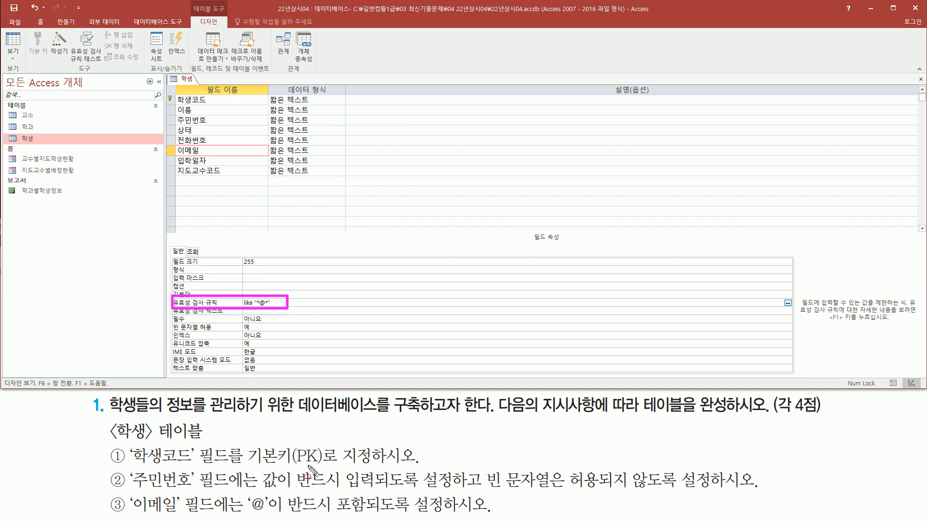
pyautogui.moveTo(108, 419)
pyautogui.mouseDown()
pyautogui.moveTo(118, 430)
pyautogui.moveTo(210, 451)
pyautogui.moveTo(212, 443)
pyautogui.mouseUp()
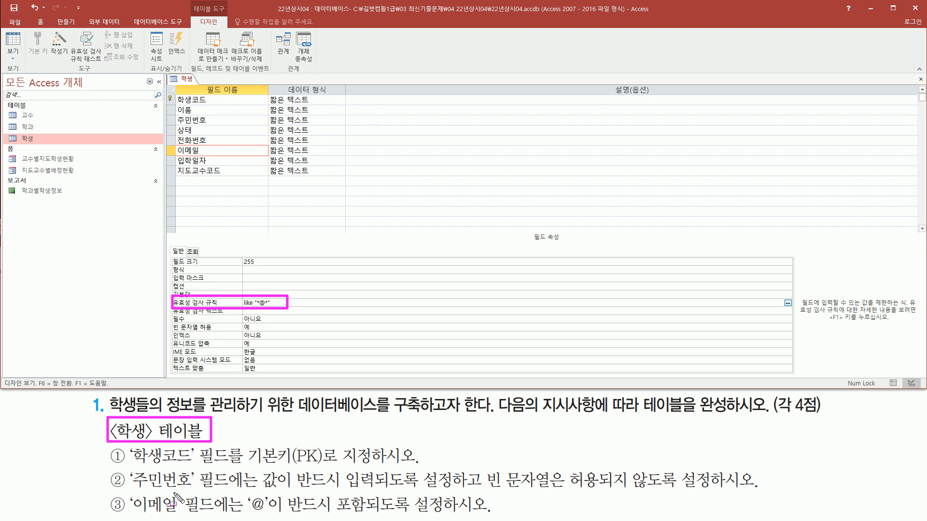
pyautogui.press('Escape')
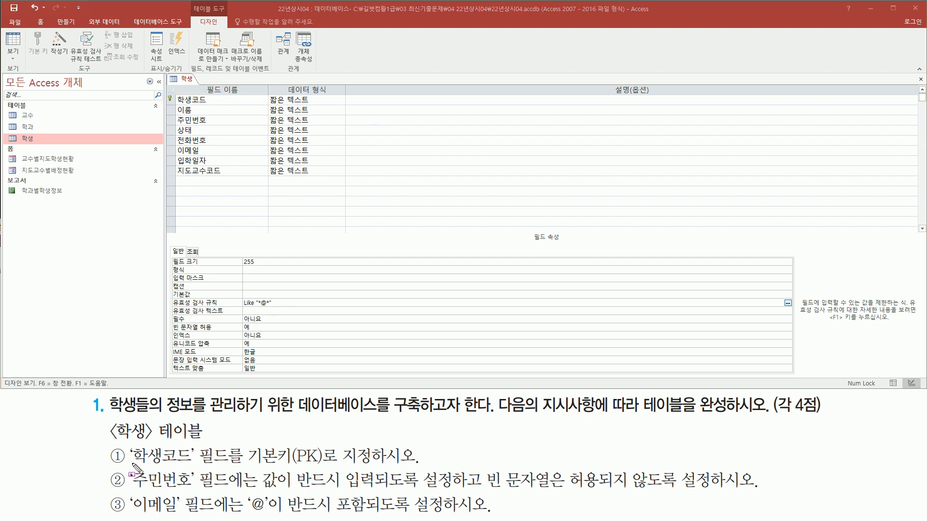
pyautogui.hotkey('ctrl', '2')
pyautogui.moveTo(244, 465); pyautogui.dragTo(425, 466)
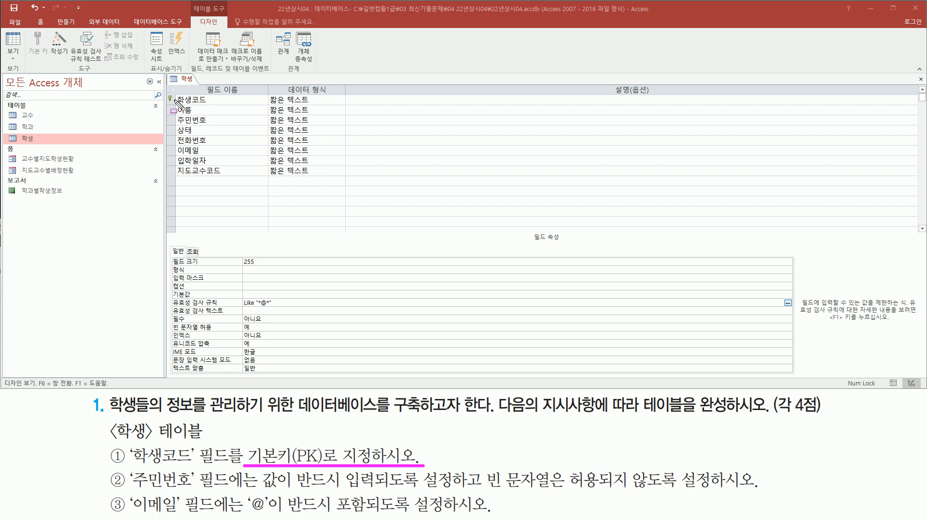
pyautogui.moveTo(165, 92); pyautogui.dragTo(218, 107)
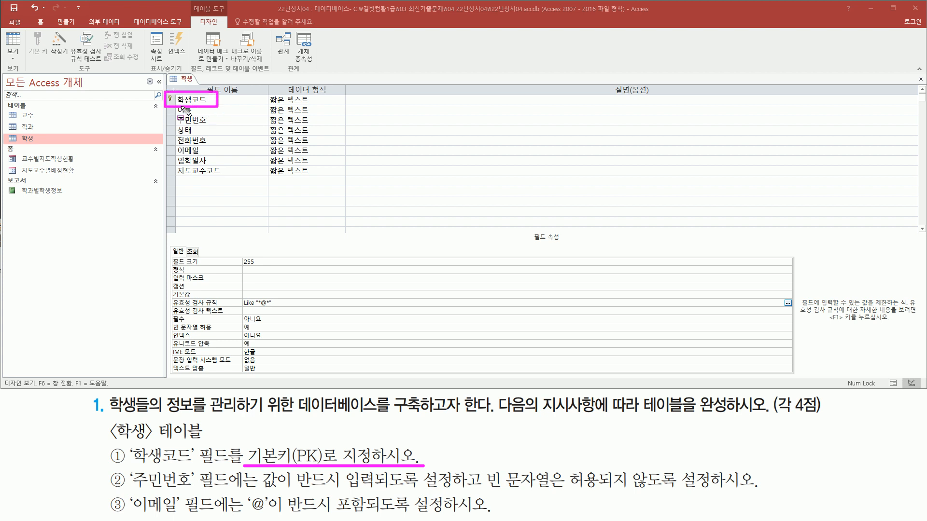
pyautogui.press('Escape')
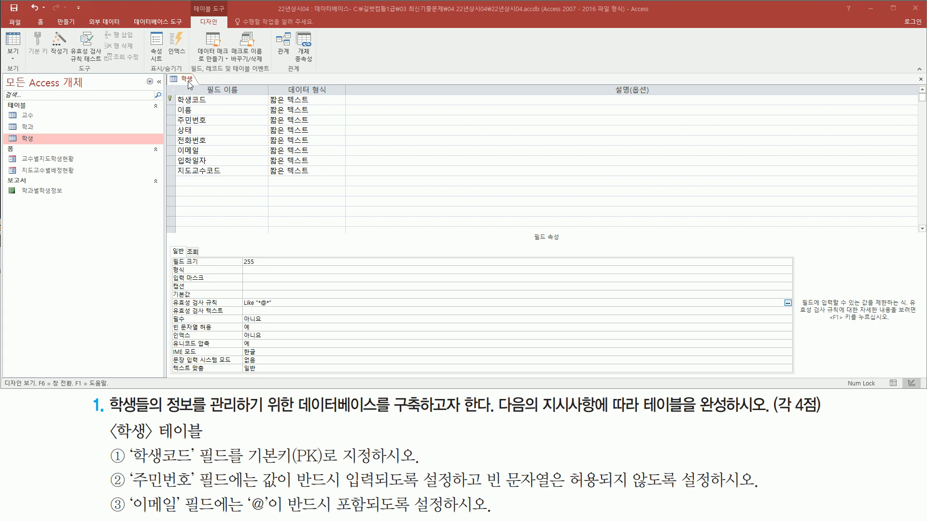
# Switch the 학생 table to Datasheet view, saving its design changes.
pyautogui.rightClick(190, 84)
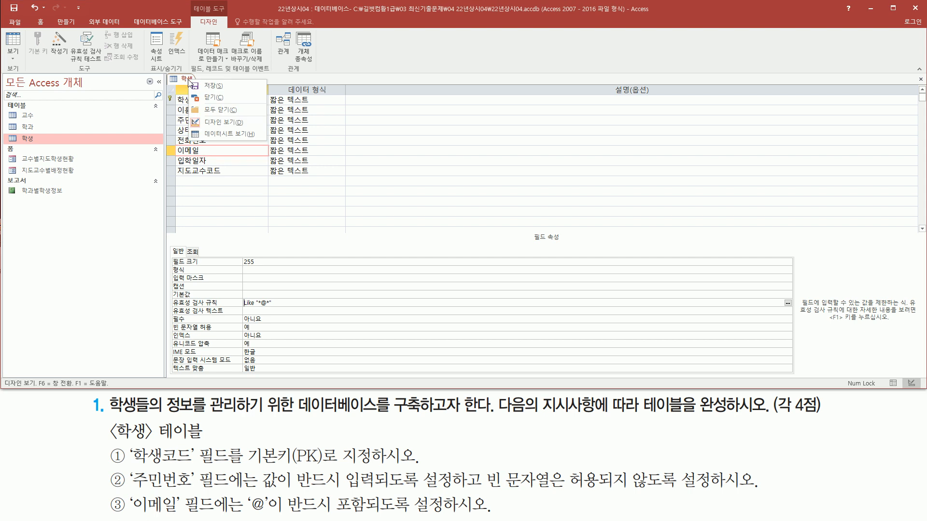
pyautogui.click(229, 135)
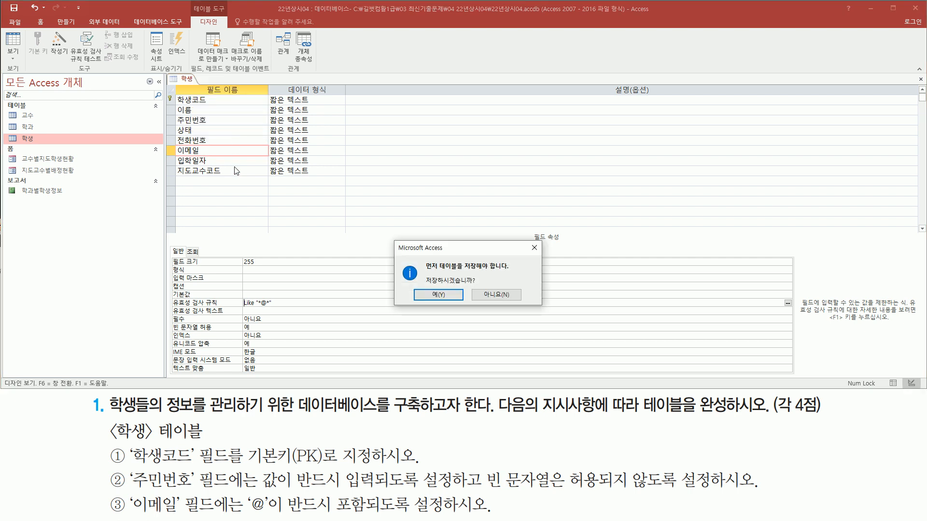
pyautogui.hotkey('ctrl', 'shift', 'd')
pyautogui.moveTo(421, 271); pyautogui.dragTo(490, 288)
pyautogui.moveTo(416, 300); pyautogui.dragTo(455, 301)
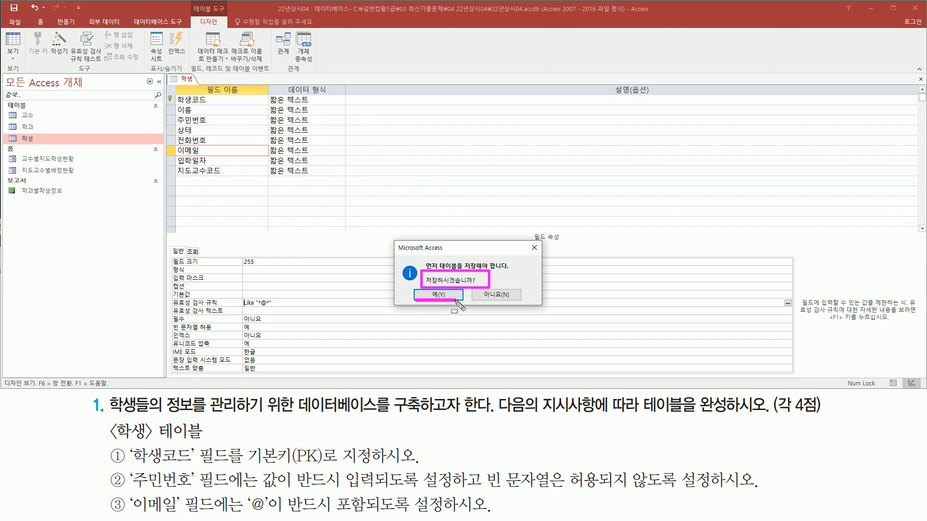
pyautogui.press('Escape')
pyautogui.click(453, 296)
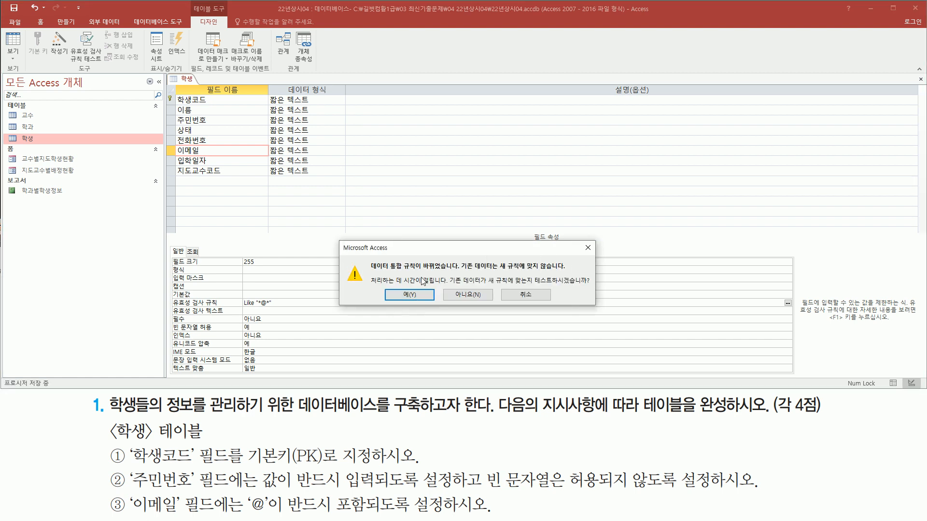
# Agree to test the existing 학생 data against the changed integrity rules.
pyautogui.hotkey('ctrl', 'shift', 'd')
pyautogui.moveTo(369, 271); pyautogui.dragTo(458, 271)
pyautogui.moveTo(534, 285); pyautogui.dragTo(592, 285)
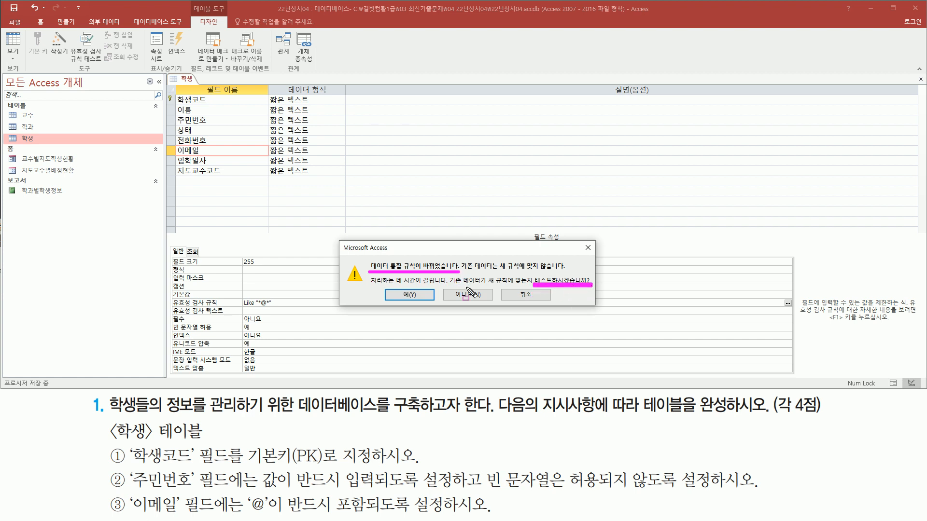
pyautogui.moveTo(399, 287); pyautogui.dragTo(417, 301)
pyautogui.press('Escape')
pyautogui.click(412, 297)
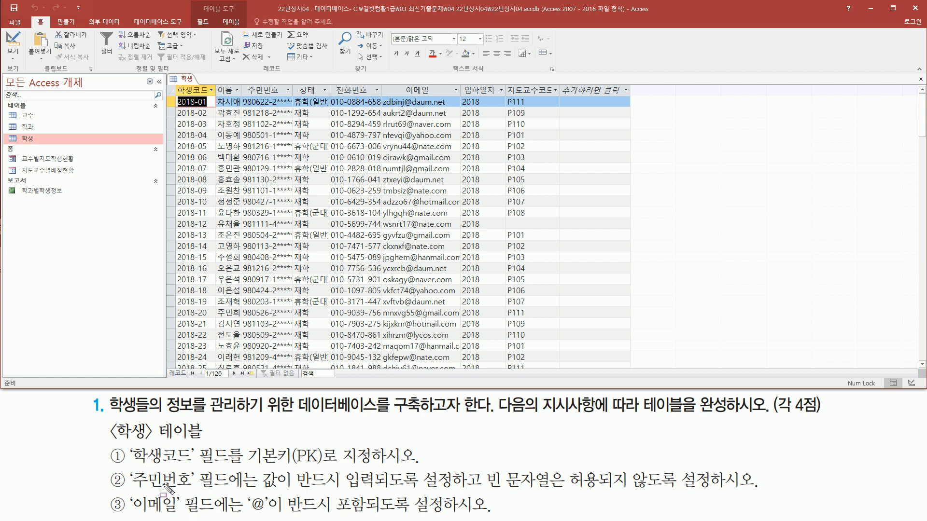
pyautogui.moveTo(126, 466); pyautogui.dragTo(197, 493)
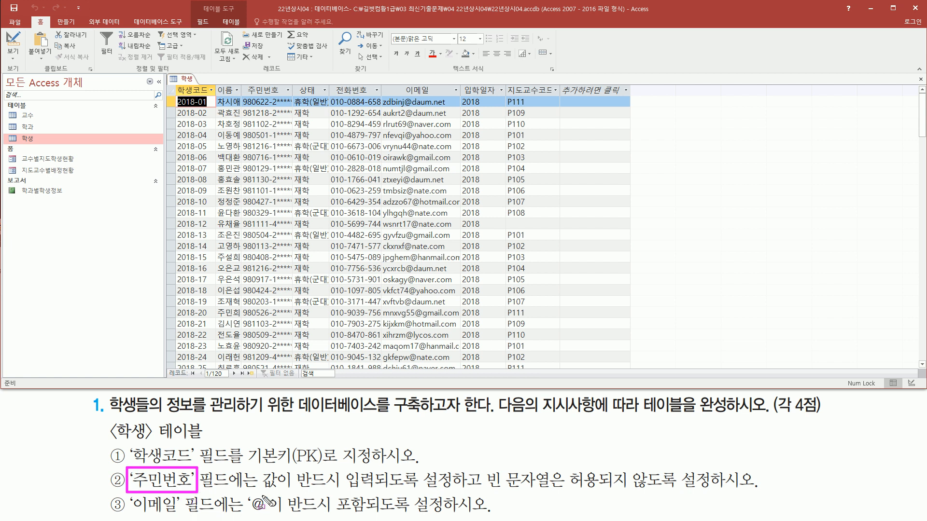
pyautogui.moveTo(259, 493); pyautogui.dragTo(719, 493)
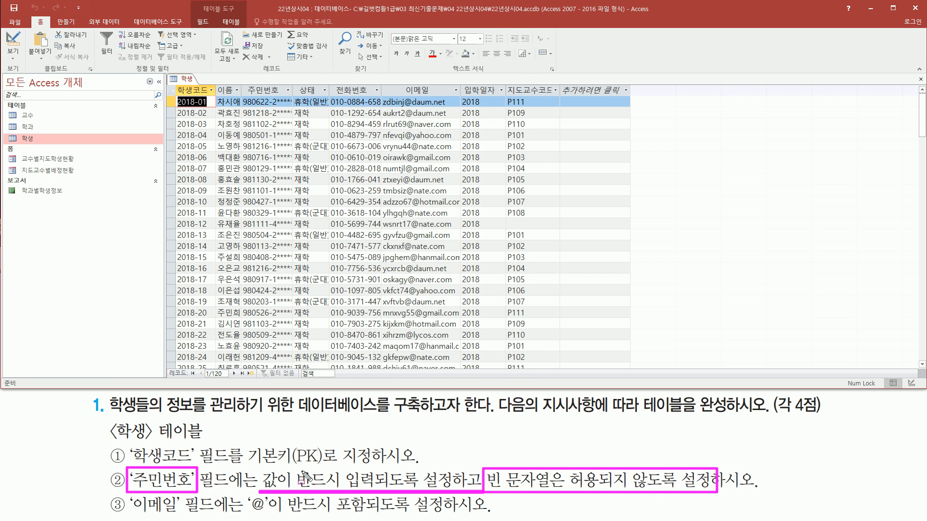
pyautogui.press('Escape')
# Start a test record at the end of the 학생 table with 학생코드 2022-01 and a sample student name.
pyautogui.scroll(-12, 265, 273)
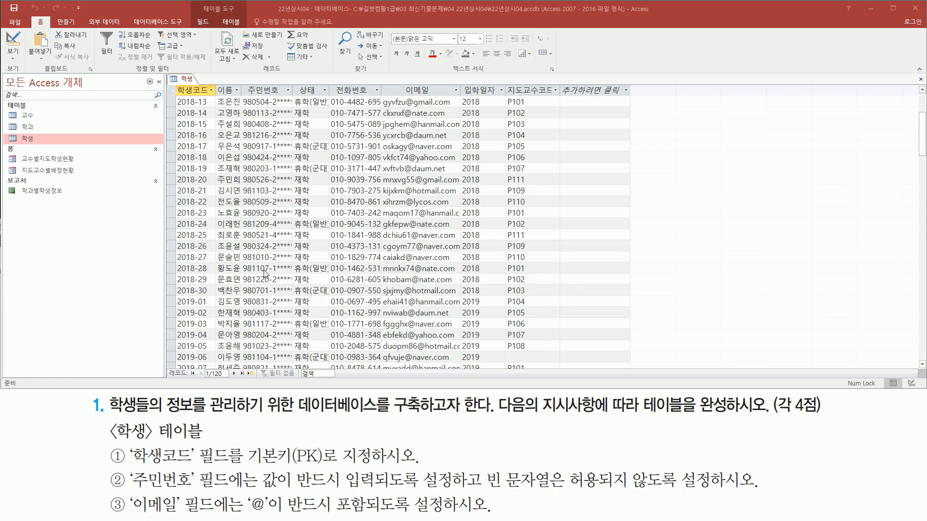
pyautogui.scroll(-20, 265, 274)
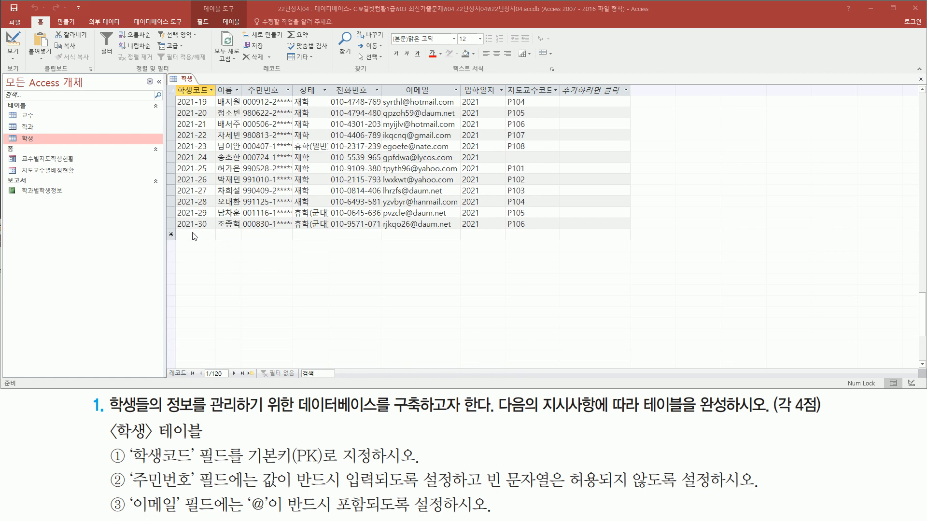
pyautogui.click(194, 236)
pyautogui.write('2022-01')
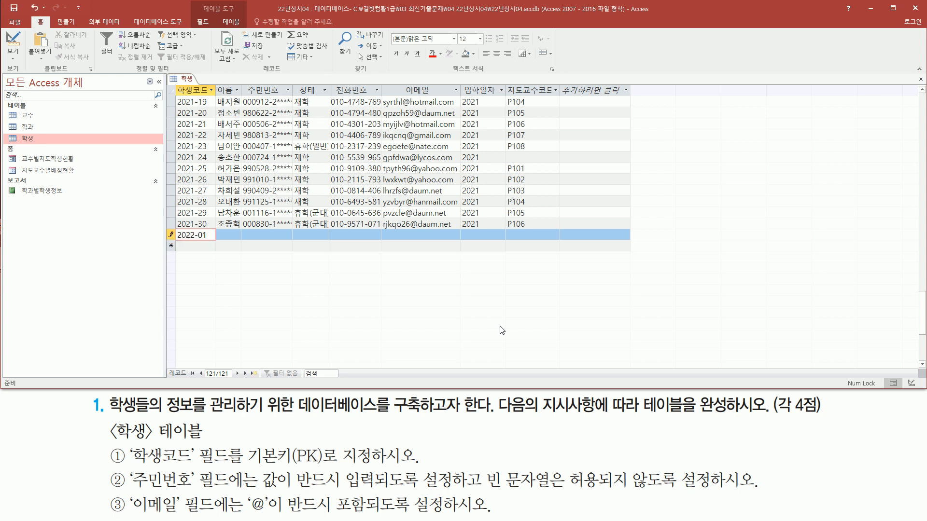
pyautogui.press('Tab')
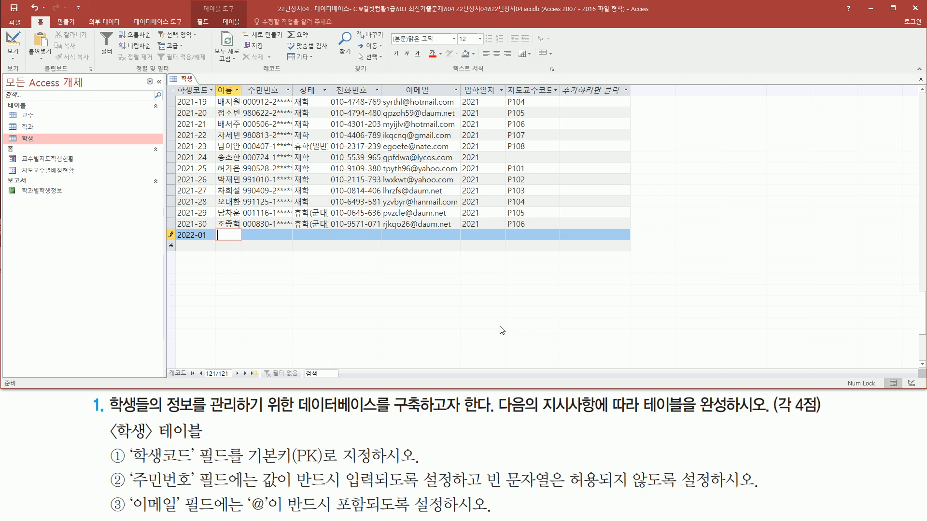
pyautogui.write('gh')
pyautogui.press('BackSpace')
pyautogui.press('BackSpace')
pyautogui.write('홍길ㄷ')
pyautogui.press('Tab')
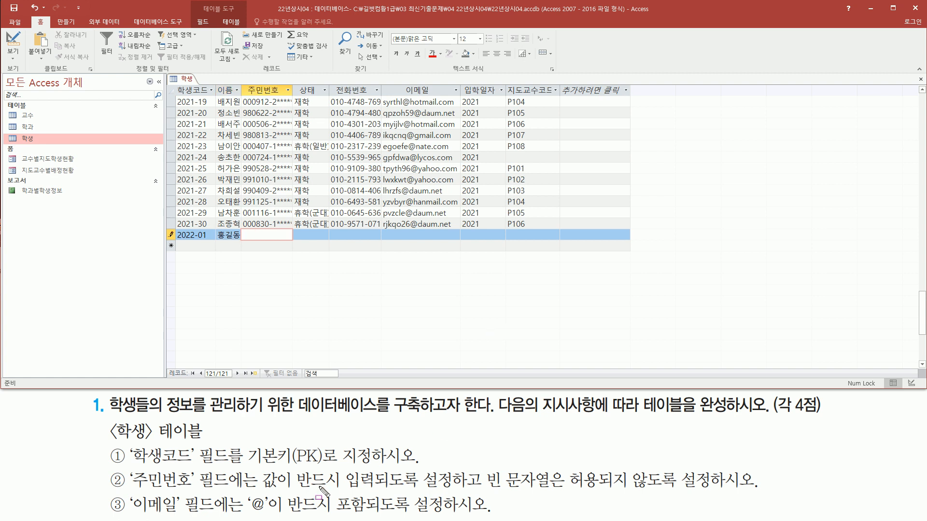
# Leave 주민번호, 상태 and 전화번호 blank in the test record and advance to its 이메일 field.
pyautogui.moveTo(256, 491)
pyautogui.mouseDown()
pyautogui.moveTo(444, 489)
pyautogui.moveTo(459, 468)
pyautogui.moveTo(561, 489)
pyautogui.moveTo(683, 489)
pyautogui.mouseUp()
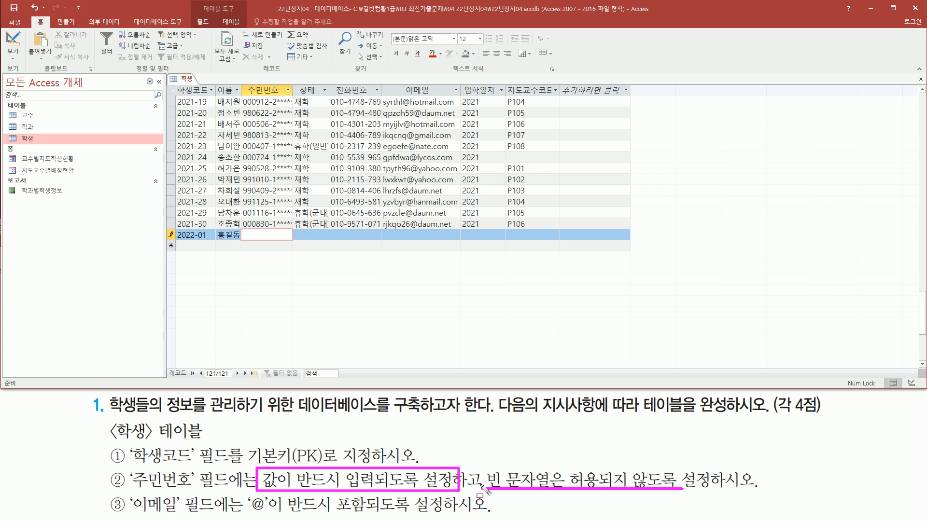
pyautogui.moveTo(241, 238); pyautogui.dragTo(292, 239)
pyautogui.press('Escape')
pyautogui.press('Tab')
pyautogui.press('Tab')
pyautogui.press('Tab')
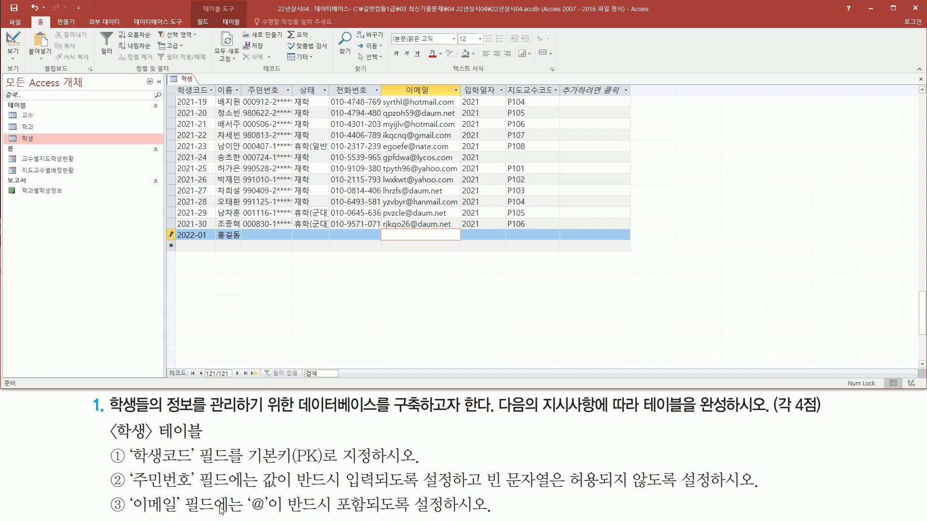
# Try to enter an e-mail without the @ sign in the test record's 이메일 field.
pyautogui.moveTo(246, 491); pyautogui.dragTo(279, 516)
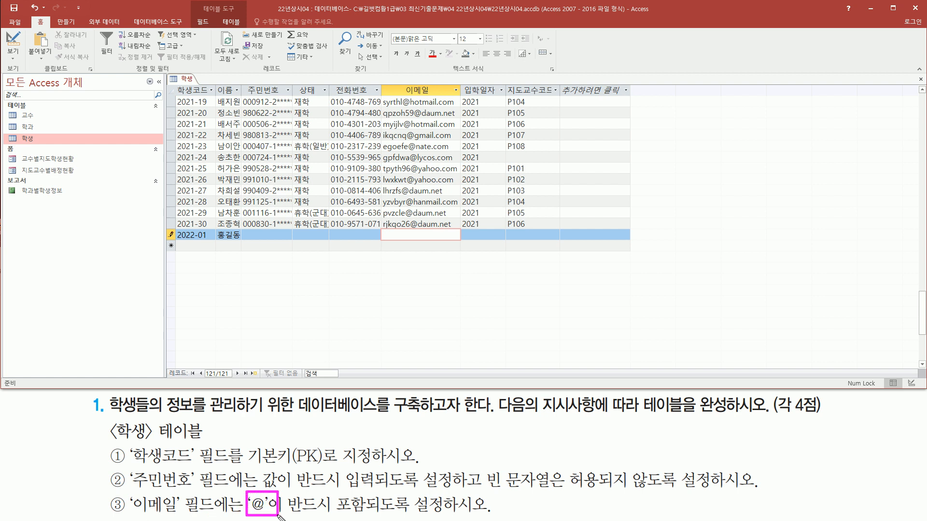
pyautogui.press('Escape')
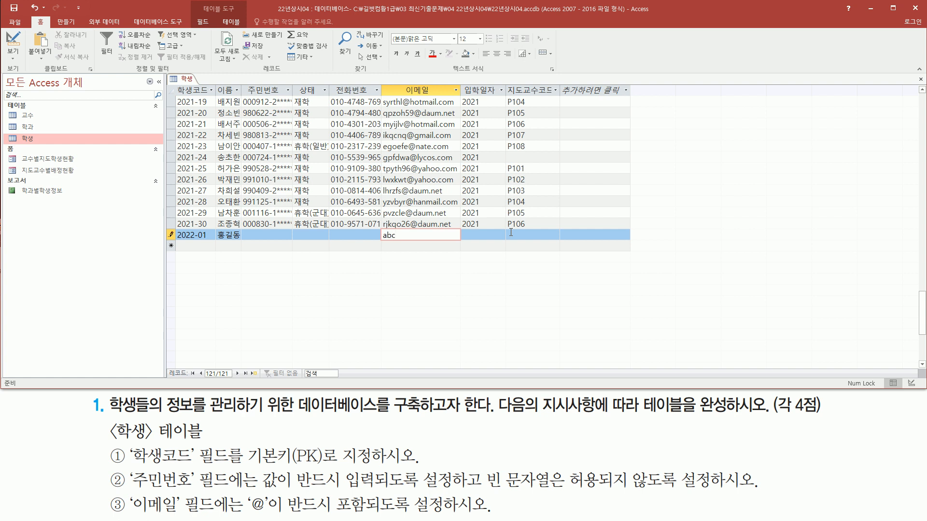
pyautogui.write('om')
pyautogui.click(511, 234)
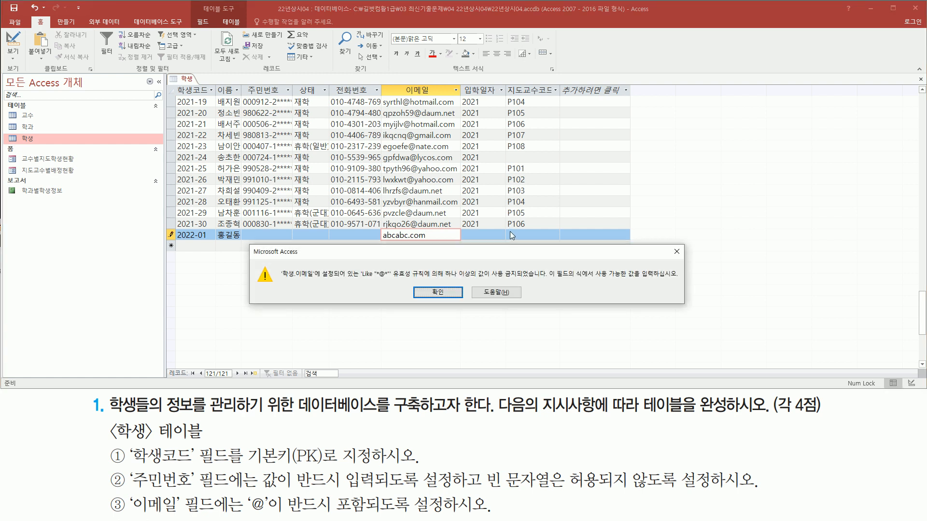
pyautogui.moveTo(357, 284); pyautogui.dragTo(546, 284)
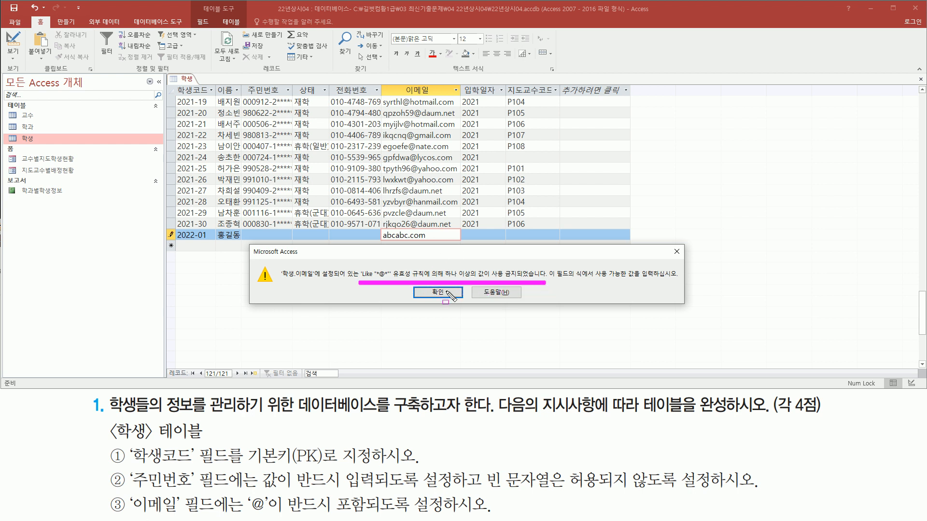
pyautogui.moveTo(381, 241); pyautogui.dragTo(429, 241)
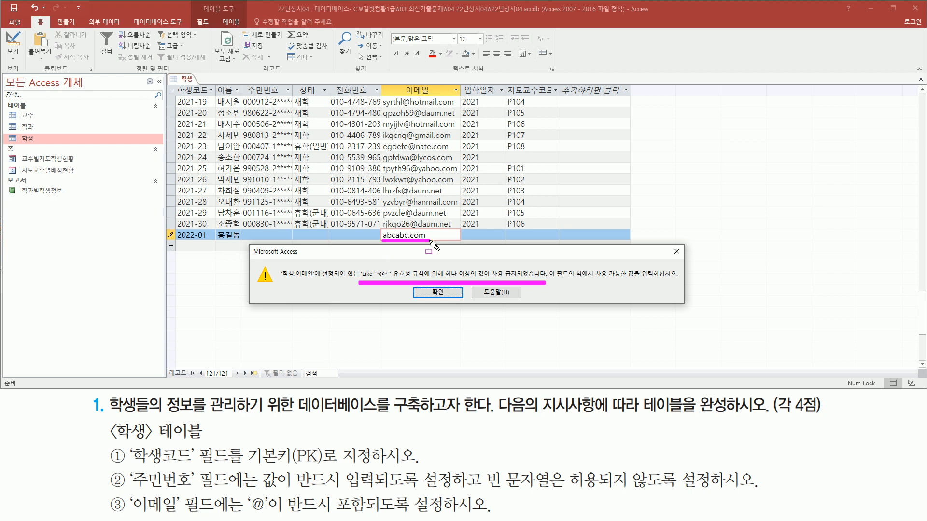
pyautogui.click(437, 293)
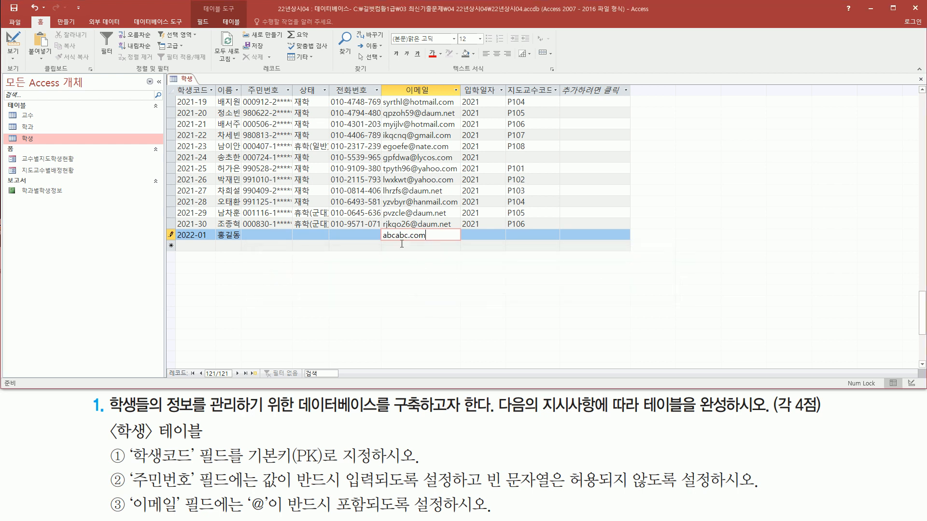
# Insert @ into the test record's e-mail and try to save the record with 주민번호 left empty.
pyautogui.write('@')
pyautogui.press('Tab')
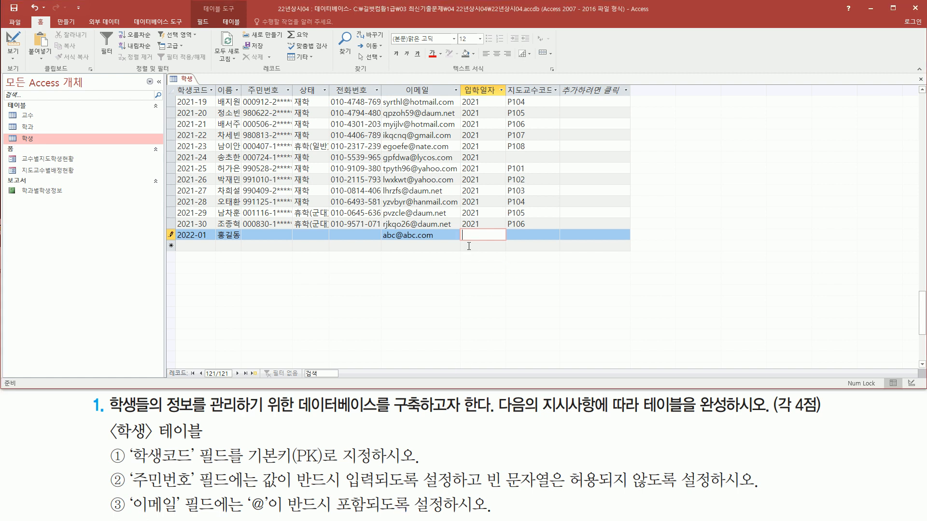
pyautogui.press('Tab')
pyautogui.press('Tab')
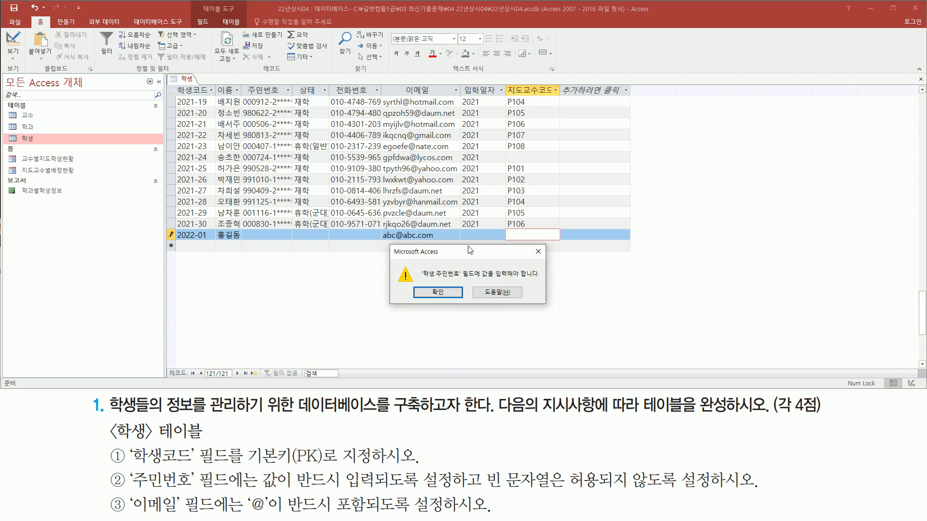
pyautogui.hotkey('ctrl', 'shift', 'd')
pyautogui.moveTo(421, 282); pyautogui.dragTo(539, 281)
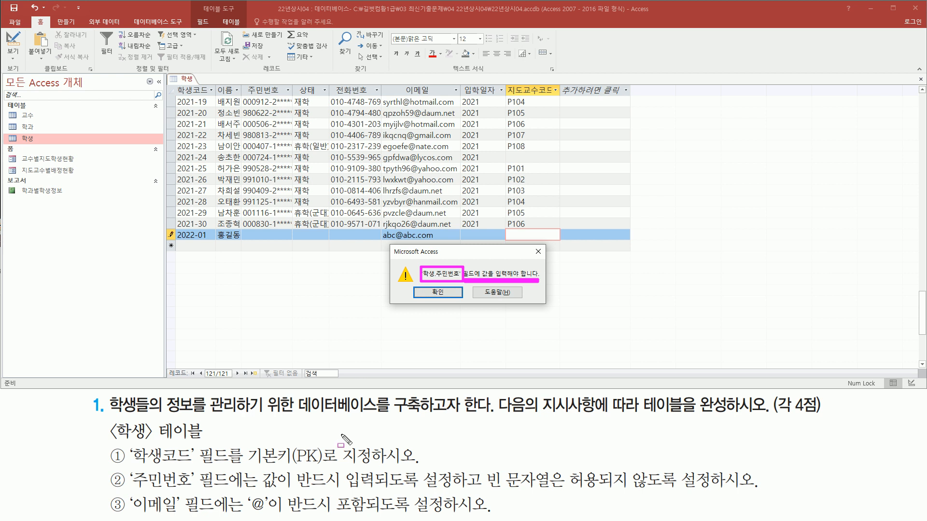
pyautogui.moveTo(257, 467)
pyautogui.mouseDown()
pyautogui.moveTo(457, 496)
pyautogui.moveTo(680, 492)
pyautogui.mouseUp()
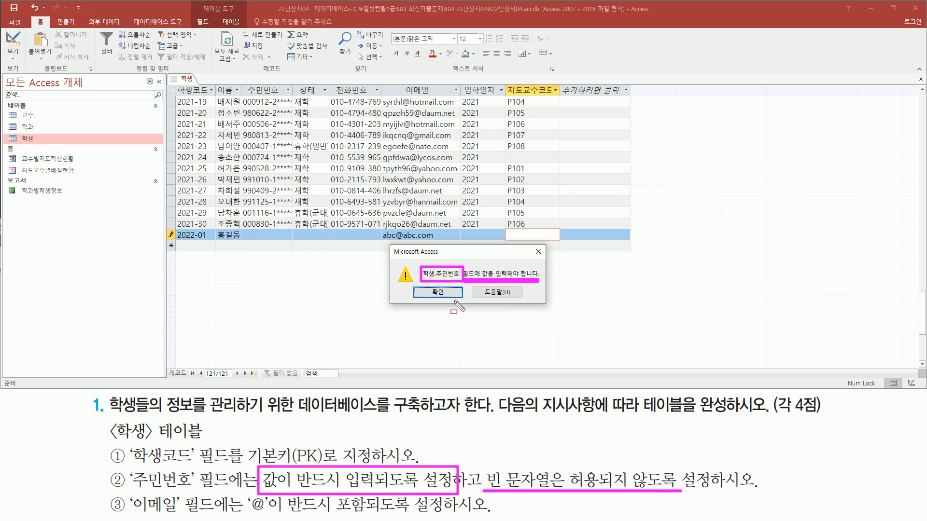
pyautogui.press('Escape')
pyautogui.click(438, 292)
# Fill in the test record's 주민번호 with a sample resident number and save the record.
pyautogui.click(267, 237)
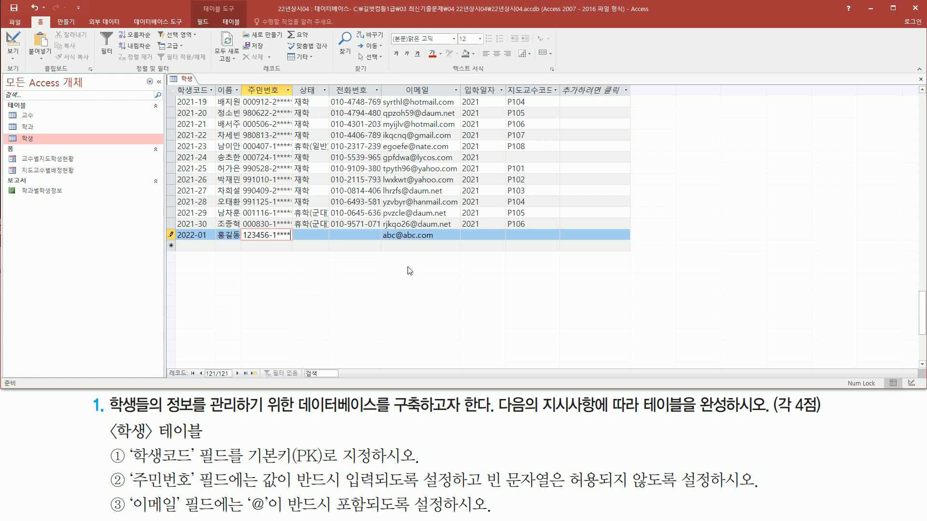
pyautogui.write('*')
pyautogui.press('Tab')
pyautogui.press('Tab')
pyautogui.press('Tab')
pyautogui.press('Tab')
pyautogui.press('Tab')
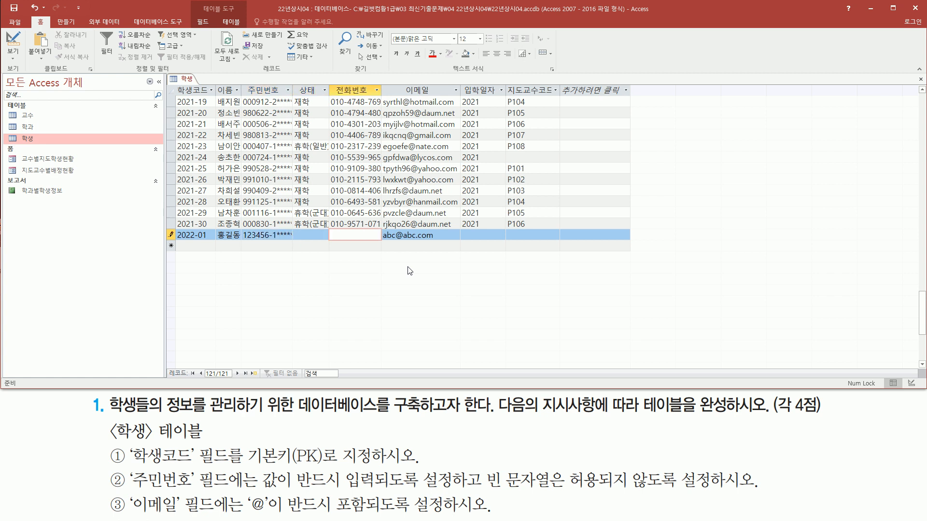
pyautogui.press('Tab')
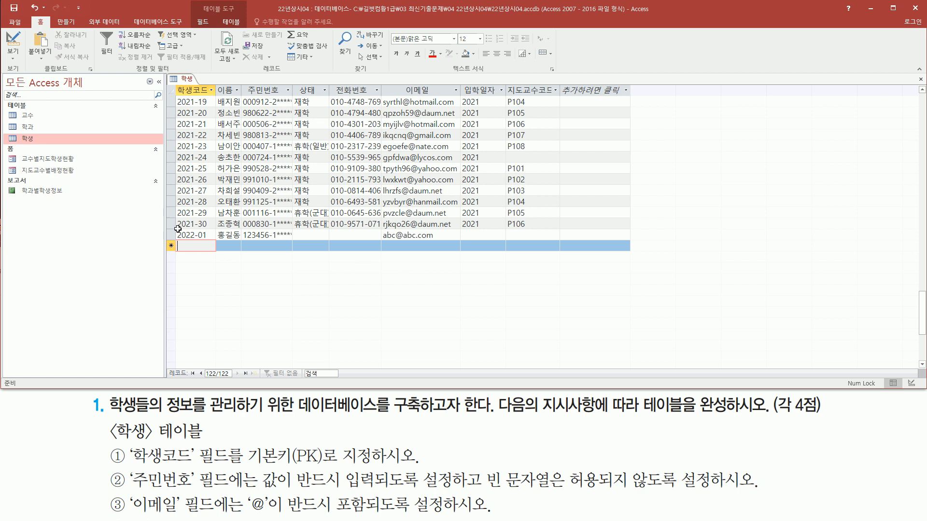
pyautogui.moveTo(176, 226); pyautogui.dragTo(556, 248)
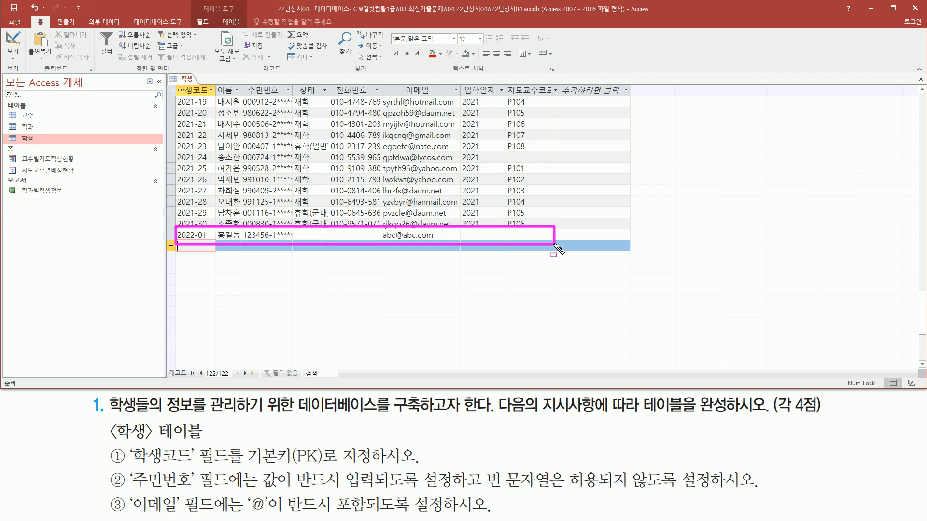
pyautogui.moveTo(108, 442)
pyautogui.mouseDown()
pyautogui.moveTo(120, 455)
pyautogui.moveTo(129, 515)
pyautogui.mouseUp()
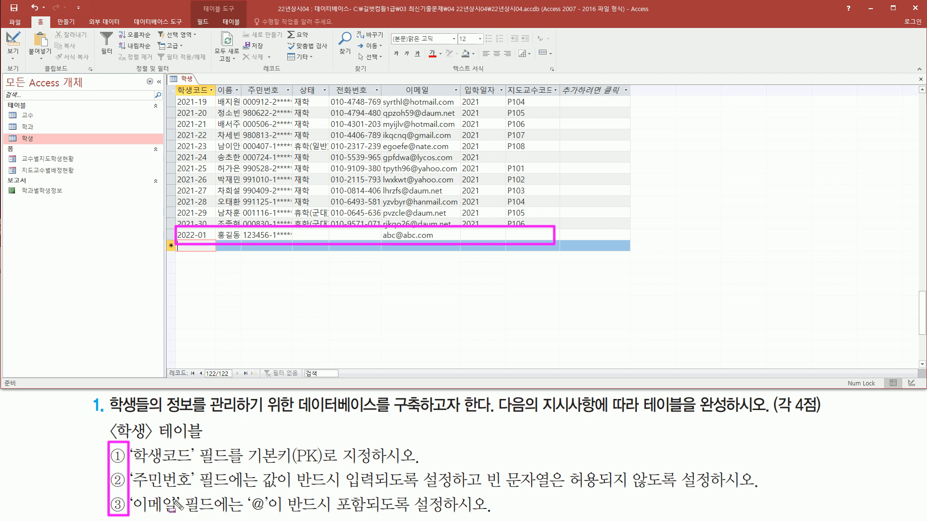
pyautogui.press('Escape')
# Delete the 2022-01 test record from the 학생 table and confirm the deletion.
pyautogui.click(171, 235)
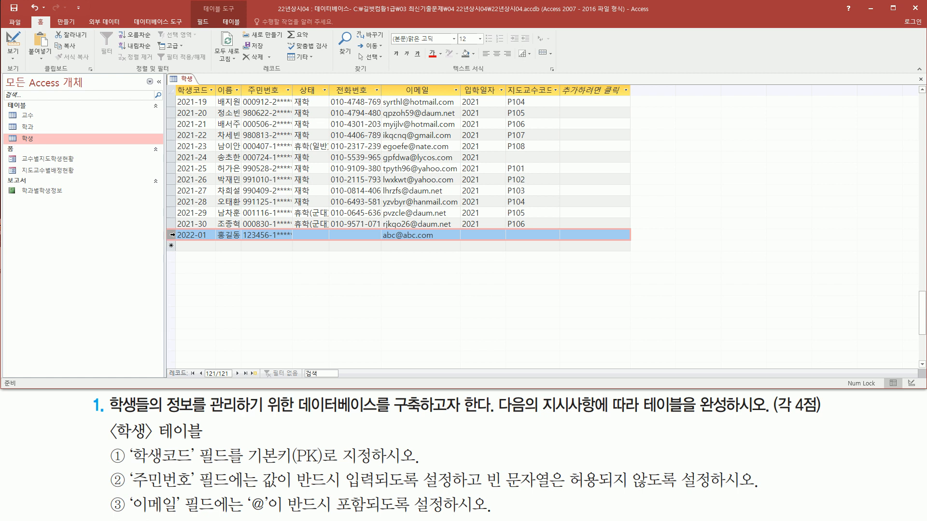
pyautogui.rightClick(172, 235)
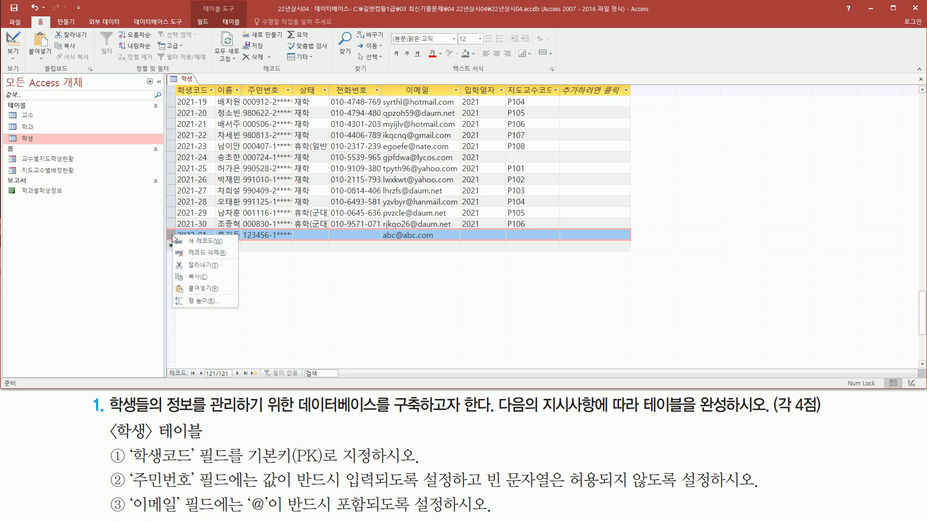
pyautogui.click(208, 253)
pyautogui.moveTo(371, 267)
pyautogui.mouseDown()
pyautogui.moveTo(442, 267)
pyautogui.moveTo(463, 307)
pyautogui.mouseUp()
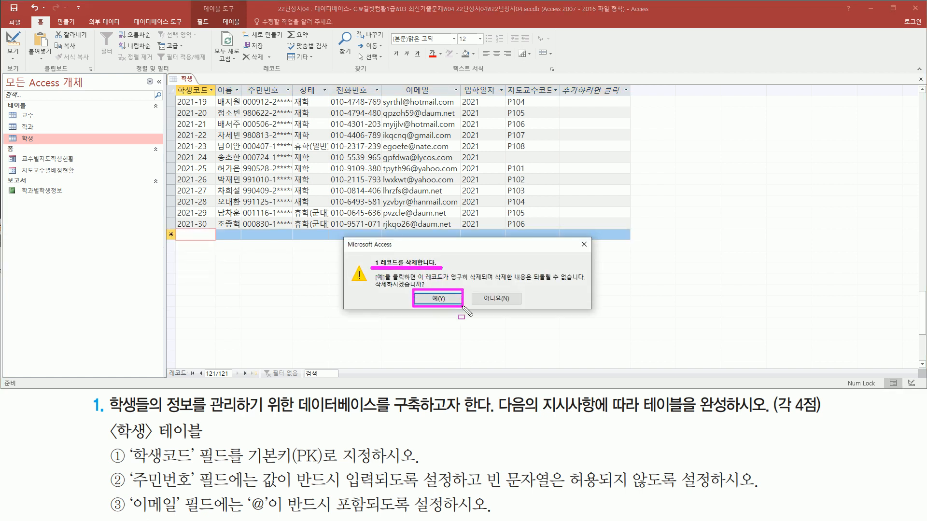
pyautogui.click(437, 298)
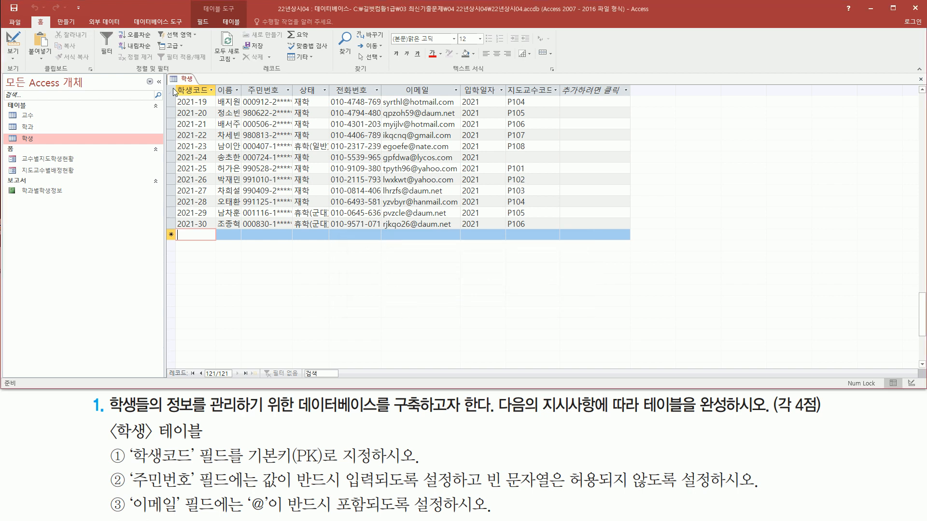
# Close the 학생 table.
pyautogui.rightClick(190, 83)
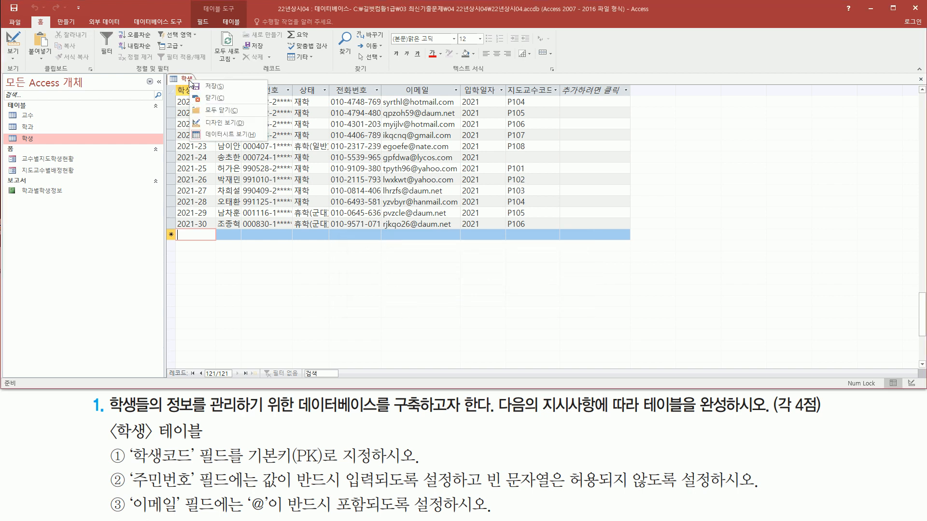
pyautogui.click(209, 98)
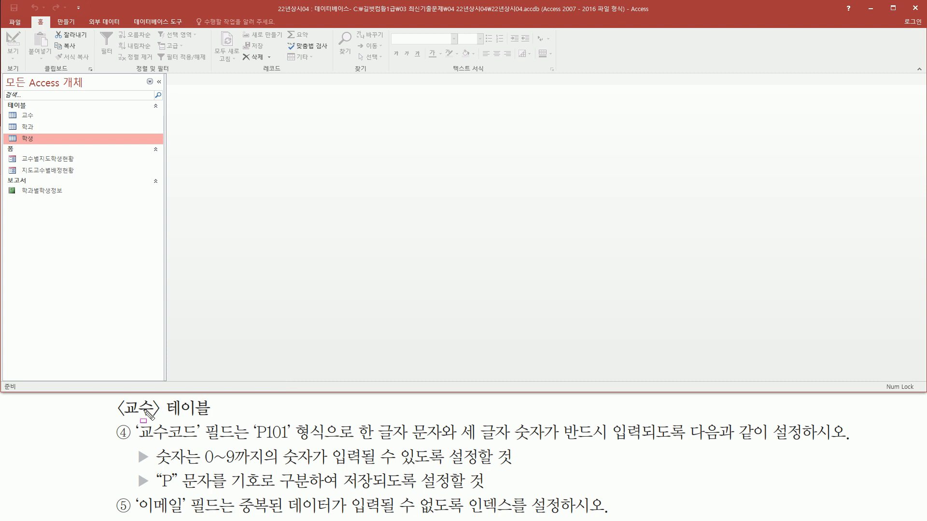
# Open the 교수 table in Design view.
pyautogui.moveTo(118, 418)
pyautogui.mouseDown()
pyautogui.moveTo(193, 417)
pyautogui.moveTo(221, 408)
pyautogui.moveTo(216, 400)
pyautogui.mouseUp()
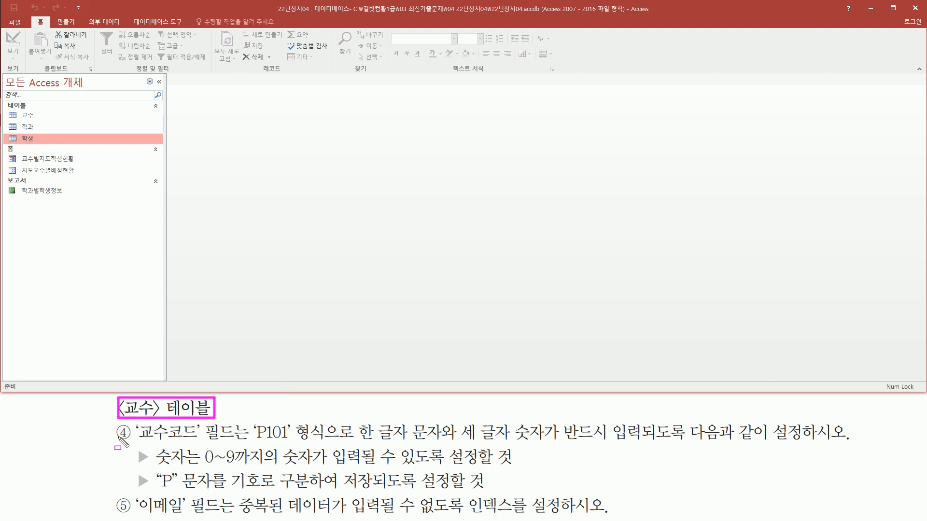
pyautogui.click(50, 119)
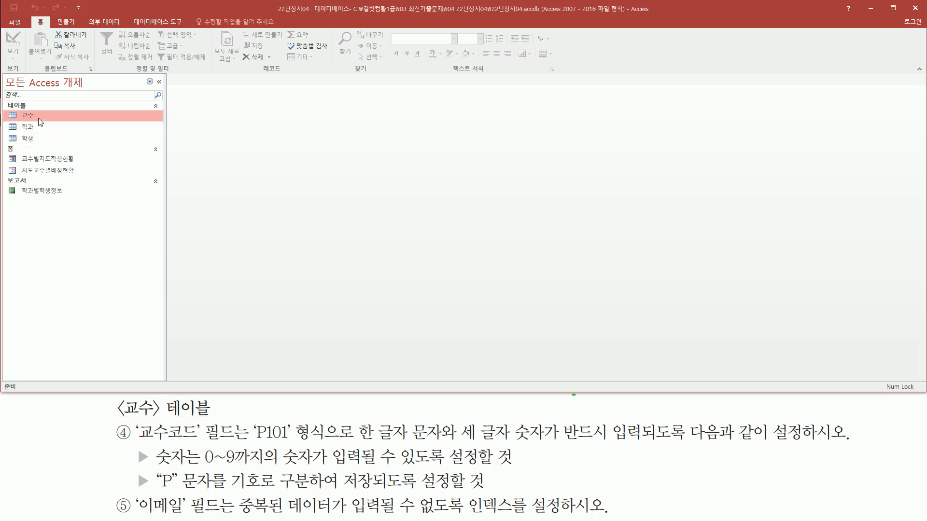
pyautogui.rightClick(39, 118)
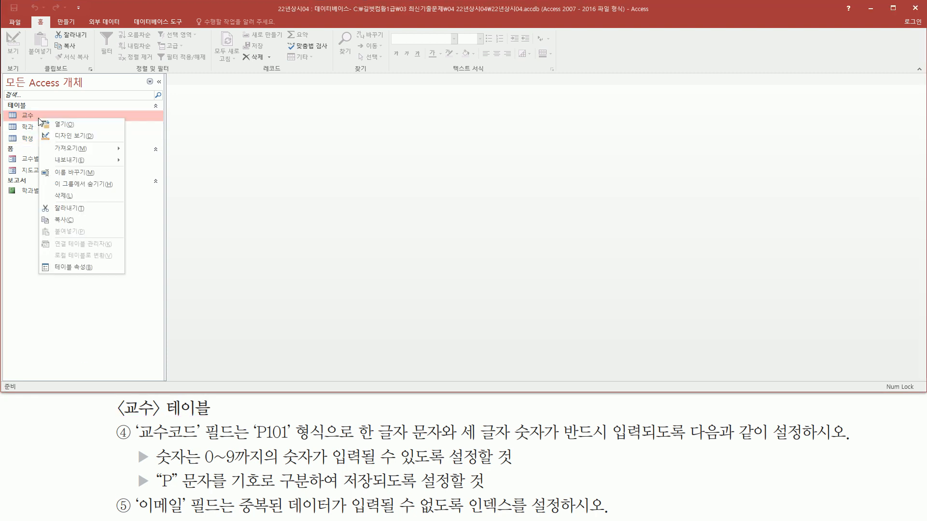
pyautogui.click(71, 137)
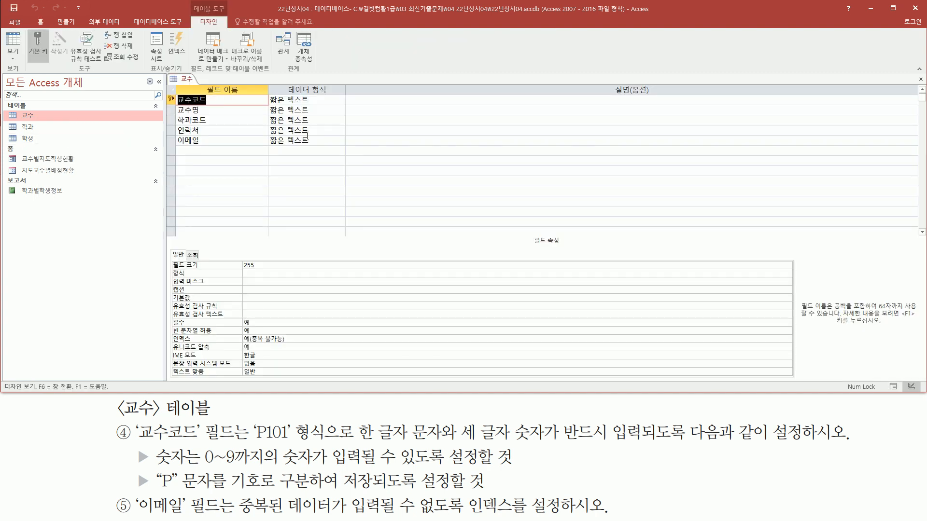
# Examine the 교수 table's field list and the task's requirements for the 교수코드 format, digit range and stored "P" character.
pyautogui.moveTo(171, 94)
pyautogui.mouseDown()
pyautogui.moveTo(193, 145)
pyautogui.moveTo(220, 149)
pyautogui.mouseUp()
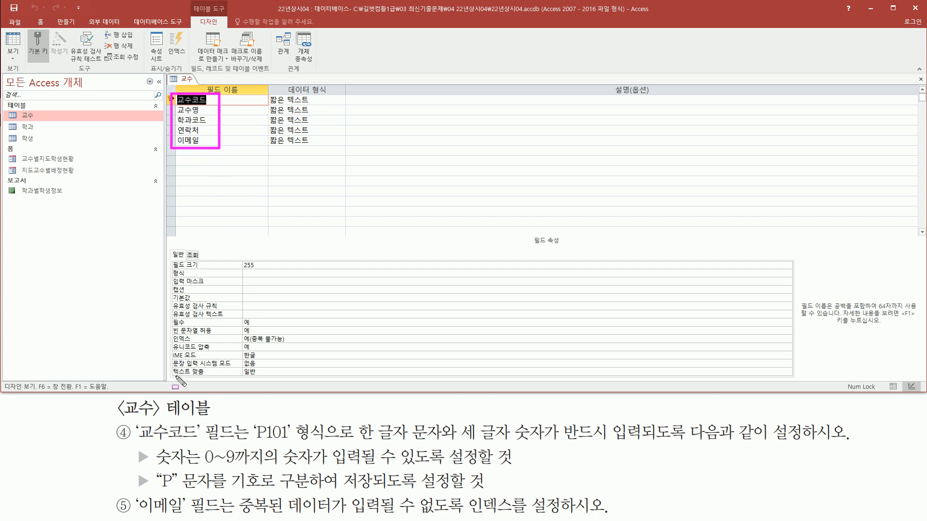
pyautogui.press('Escape')
pyautogui.moveTo(137, 441)
pyautogui.mouseDown()
pyautogui.moveTo(233, 443)
pyautogui.moveTo(241, 421)
pyautogui.mouseUp()
pyautogui.moveTo(174, 94); pyautogui.dragTo(213, 107)
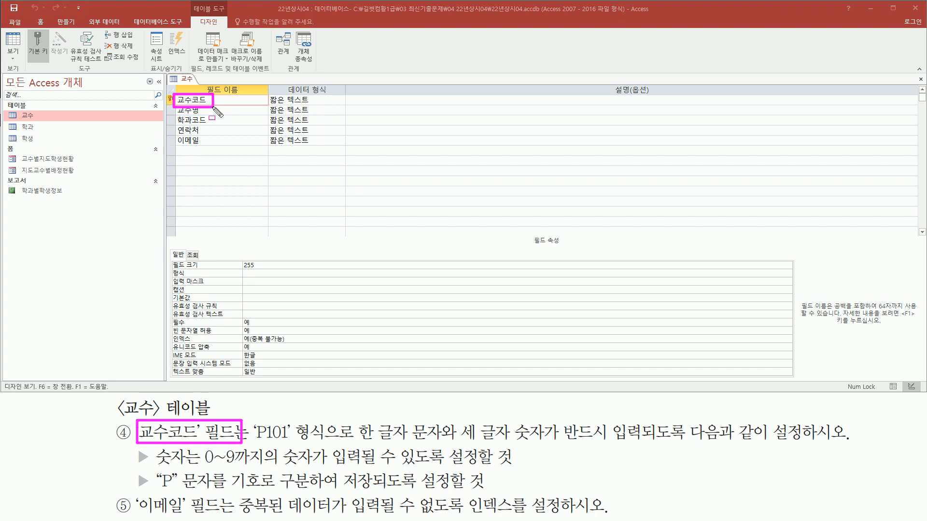
pyautogui.moveTo(254, 443); pyautogui.dragTo(288, 443)
pyautogui.moveTo(358, 442)
pyautogui.mouseDown()
pyautogui.moveTo(431, 441)
pyautogui.moveTo(447, 422)
pyautogui.mouseUp()
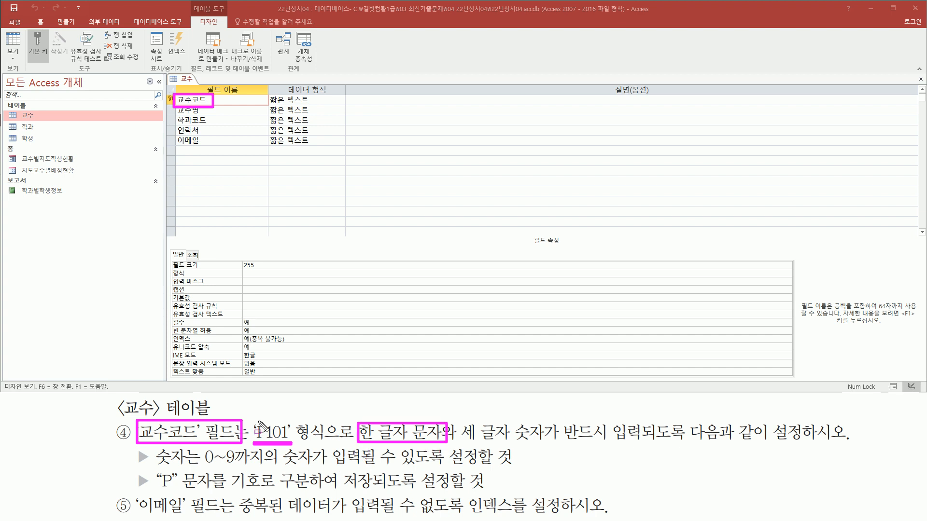
pyautogui.moveTo(261, 425); pyautogui.dragTo(261, 419)
pyautogui.moveTo(462, 440); pyautogui.dragTo(551, 441)
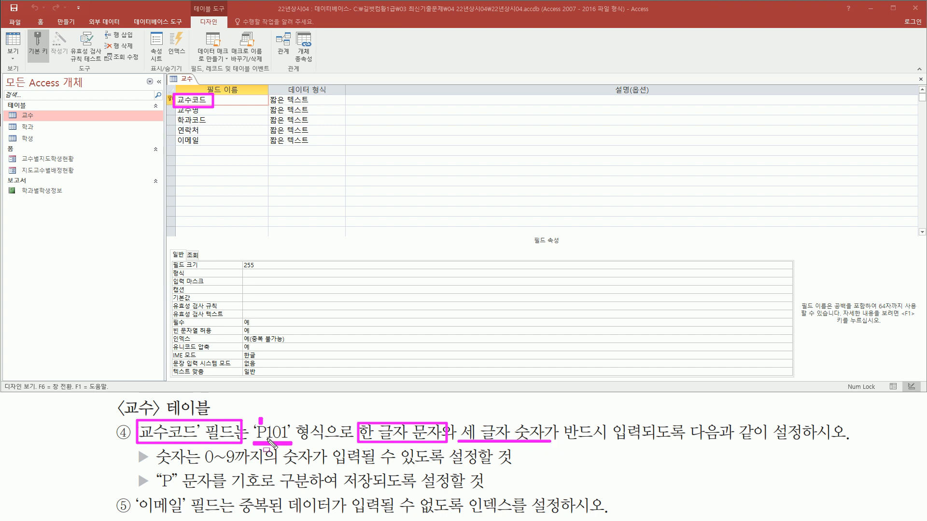
pyautogui.moveTo(266, 438); pyautogui.dragTo(291, 439)
pyautogui.moveTo(564, 440); pyautogui.dragTo(854, 418)
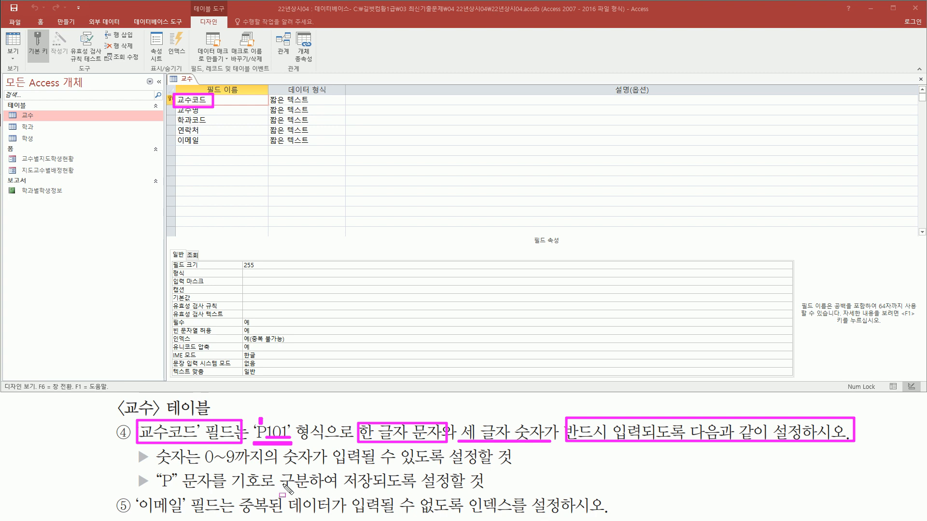
pyautogui.moveTo(200, 467); pyautogui.dragTo(314, 467)
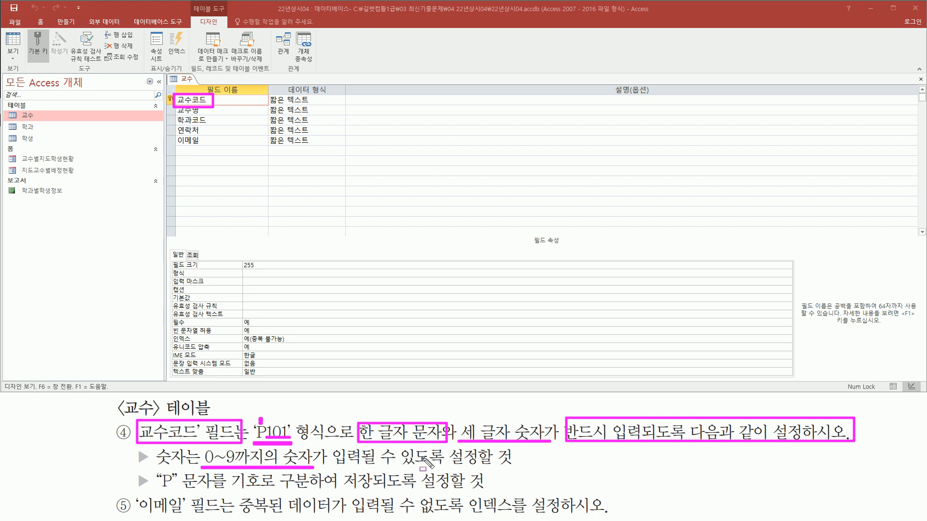
pyautogui.moveTo(154, 489); pyautogui.dragTo(221, 489)
pyautogui.moveTo(344, 491); pyautogui.dragTo(507, 490)
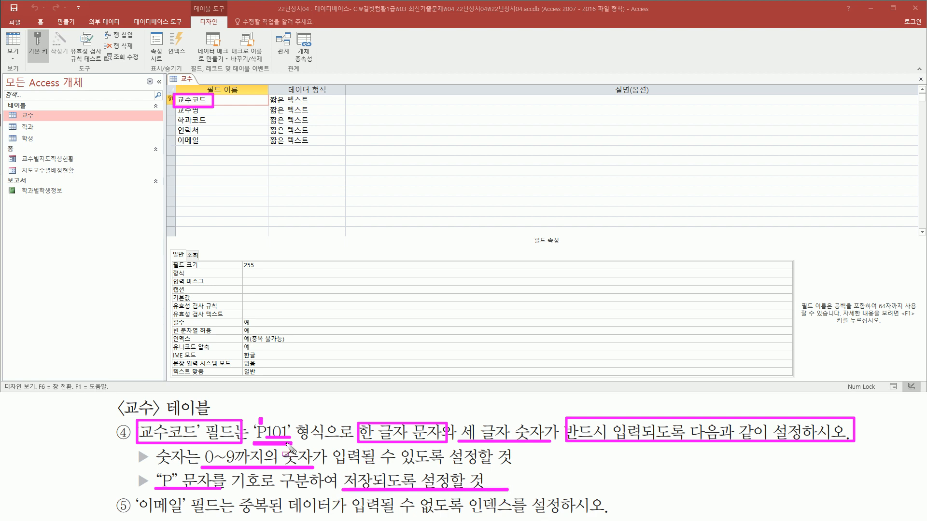
pyautogui.moveTo(261, 418); pyautogui.dragTo(261, 425)
pyautogui.press('Escape')
# Set the 교수코드 field's input mask to "P"000.
pyautogui.click(228, 100)
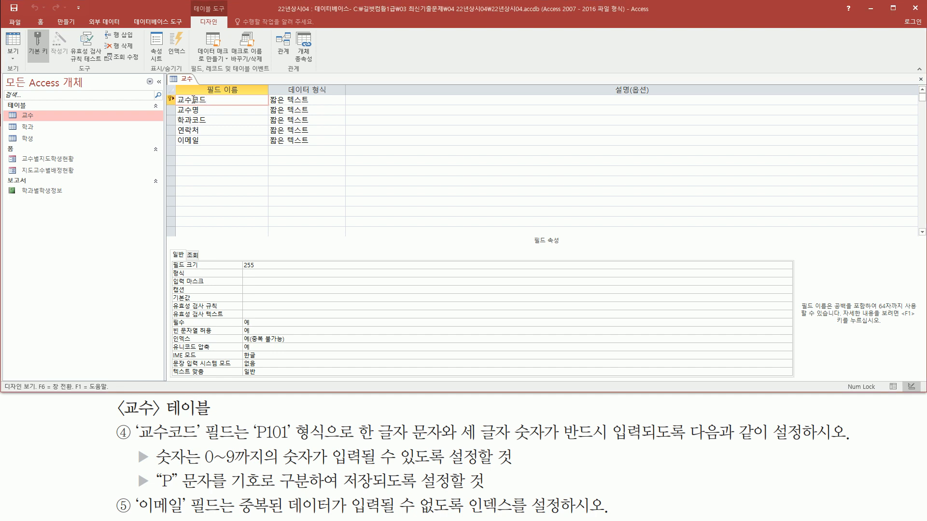
pyautogui.moveTo(169, 287)
pyautogui.mouseDown()
pyautogui.moveTo(310, 288)
pyautogui.moveTo(311, 277)
pyautogui.mouseUp()
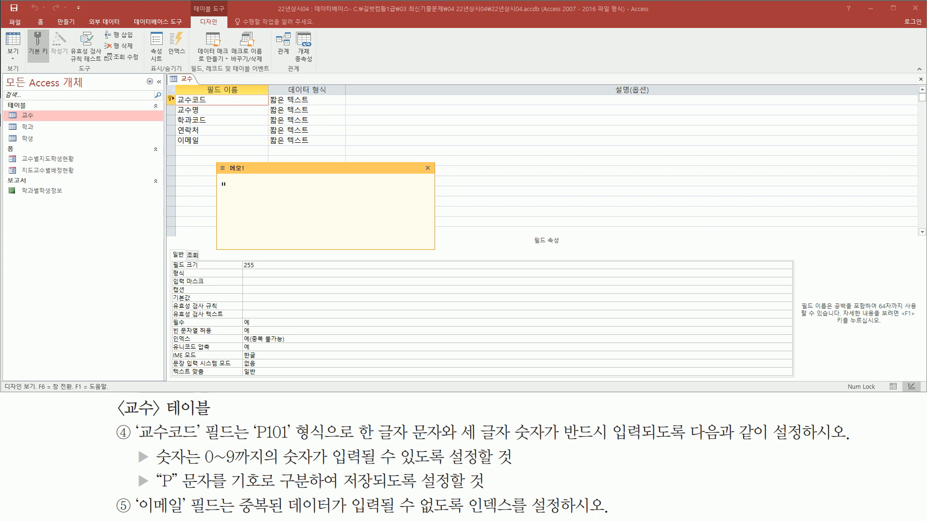
pyautogui.write('P')
pyautogui.moveTo(155, 467); pyautogui.dragTo(274, 466)
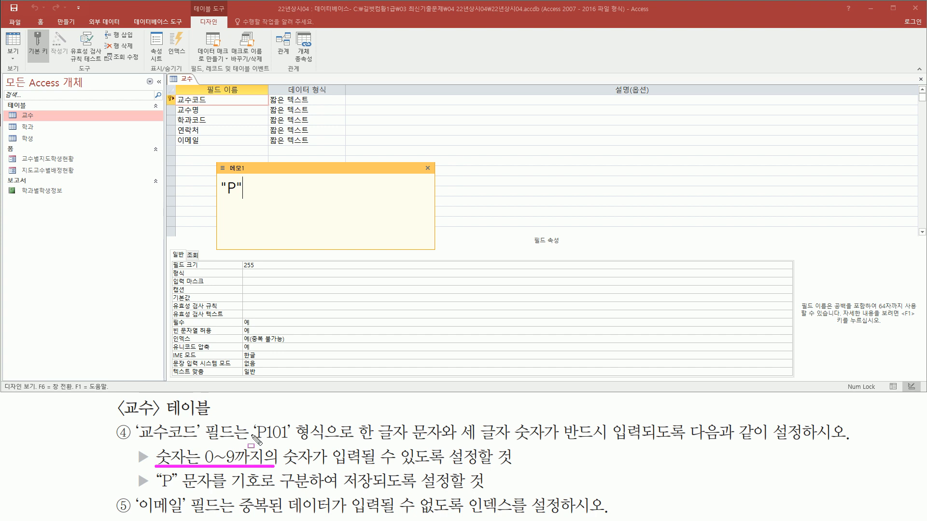
pyautogui.moveTo(563, 442); pyautogui.dragTo(692, 442)
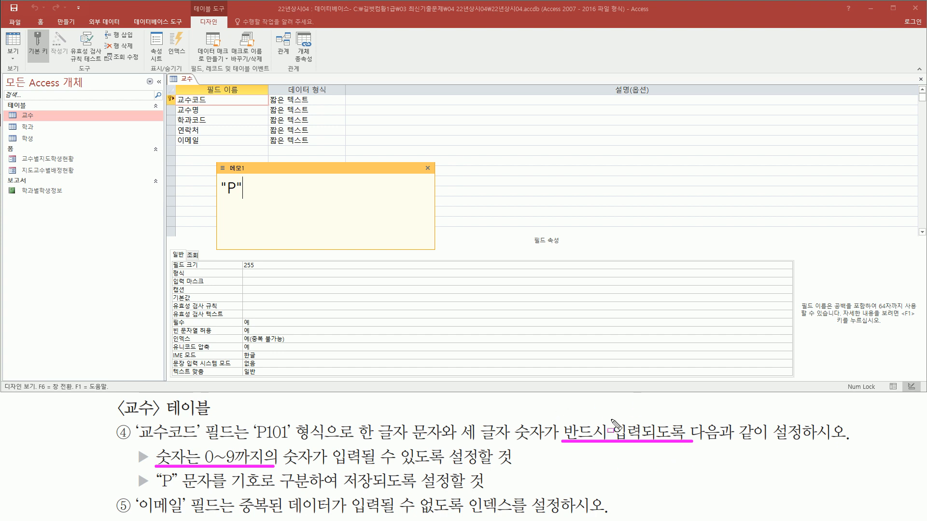
pyautogui.press('Escape')
pyautogui.write('000')
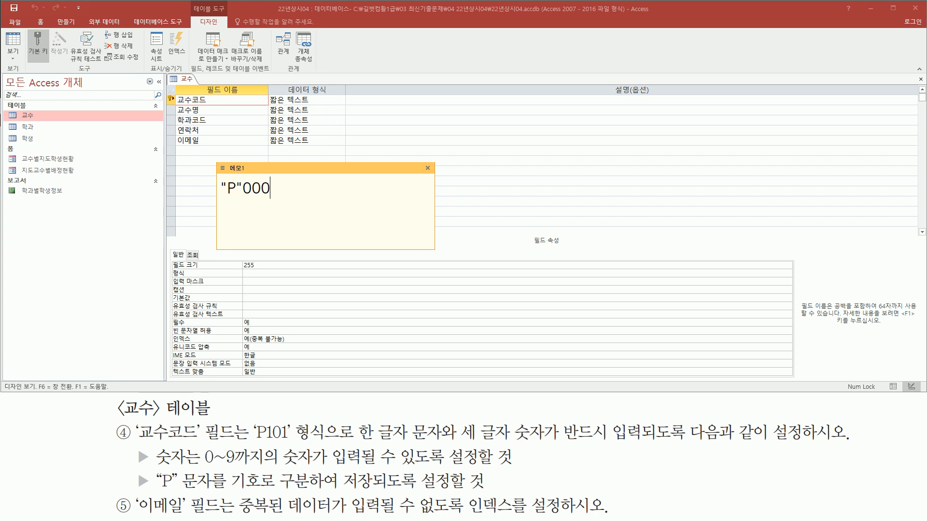
pyautogui.click(261, 283)
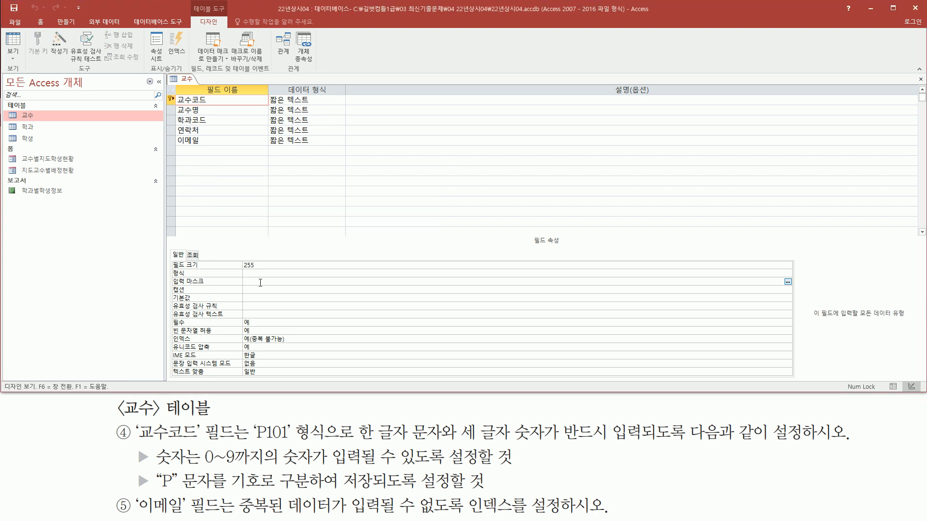
pyautogui.moveTo(168, 286)
pyautogui.mouseDown()
pyautogui.moveTo(246, 288)
pyautogui.moveTo(280, 277)
pyautogui.mouseUp()
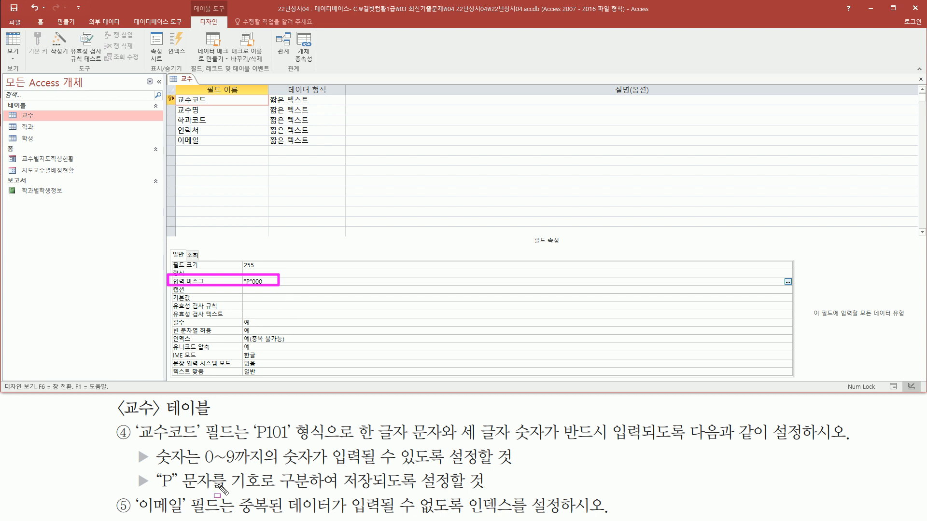
pyautogui.press('Escape')
# Set the 이메일 field's index to 예(중복 불가능) so that duplicate values are not allowed.
pyautogui.moveTo(135, 493)
pyautogui.mouseDown()
pyautogui.moveTo(191, 519)
pyautogui.moveTo(233, 518)
pyautogui.mouseUp()
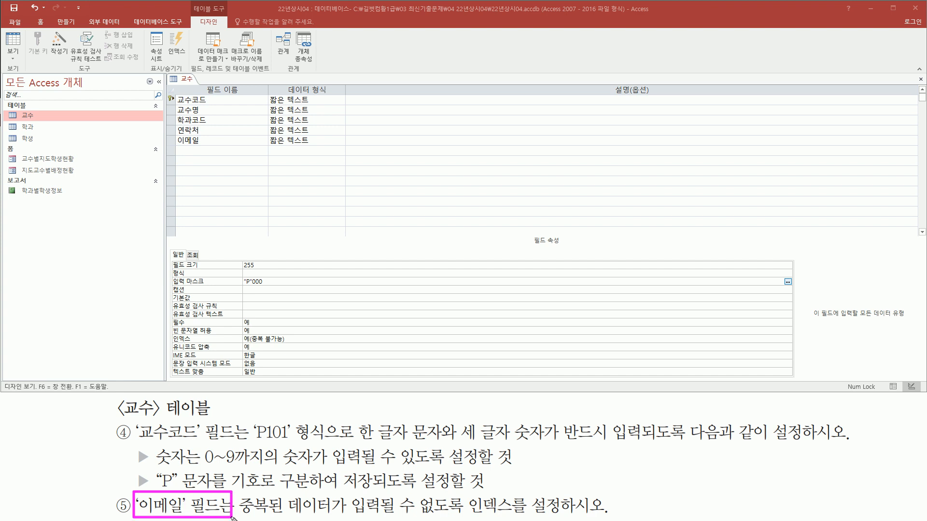
pyautogui.moveTo(169, 147)
pyautogui.mouseDown()
pyautogui.moveTo(237, 155)
pyautogui.moveTo(241, 135)
pyautogui.mouseUp()
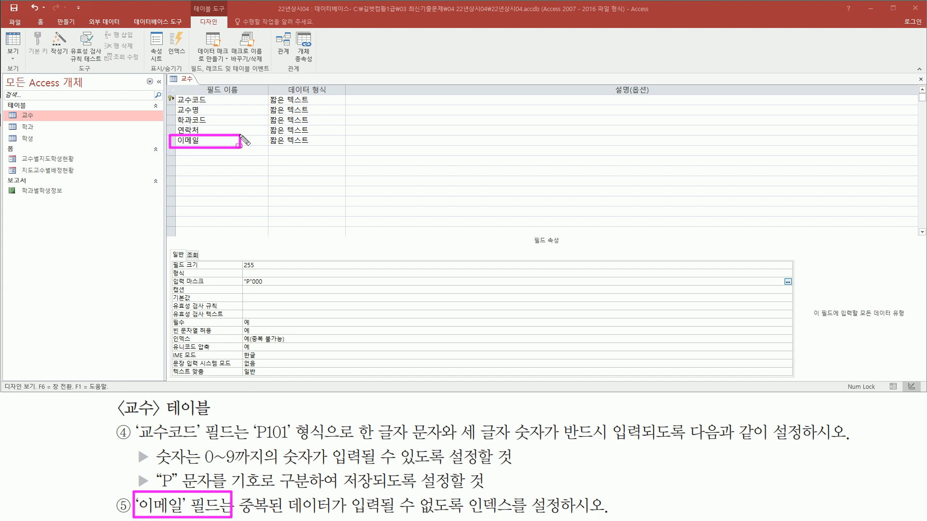
pyautogui.press('Escape')
pyautogui.click(226, 140)
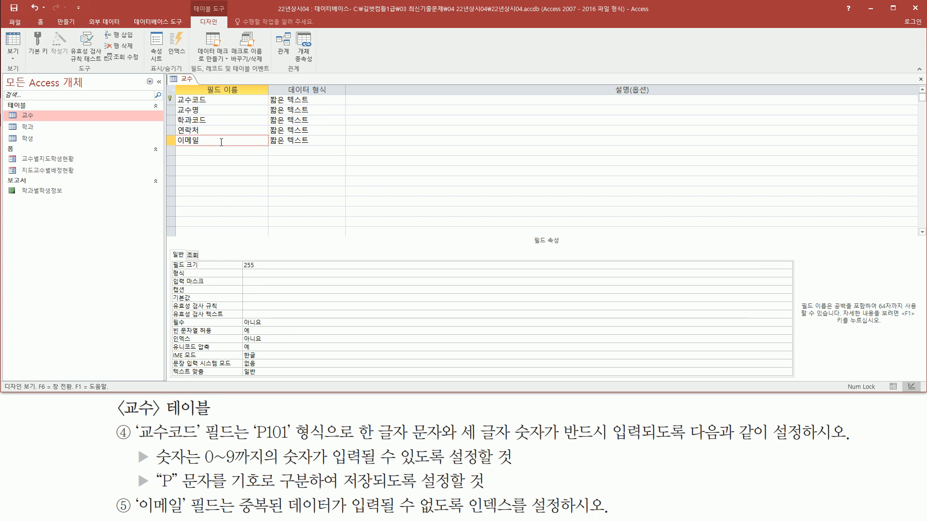
pyautogui.moveTo(154, 127); pyautogui.dragTo(278, 151)
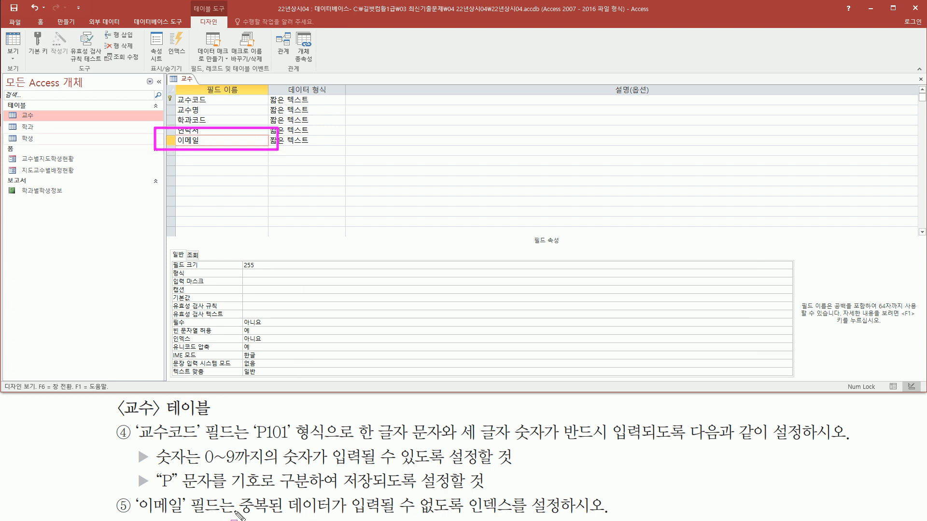
pyautogui.moveTo(237, 514)
pyautogui.mouseDown()
pyautogui.moveTo(466, 516)
pyautogui.moveTo(466, 495)
pyautogui.moveTo(493, 493)
pyautogui.moveTo(516, 518)
pyautogui.mouseUp()
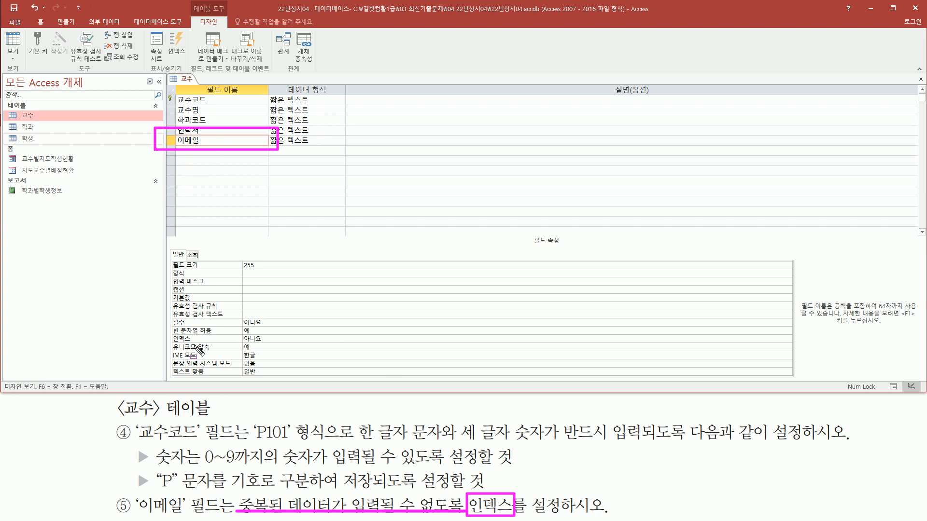
pyautogui.moveTo(171, 346)
pyautogui.mouseDown()
pyautogui.moveTo(170, 334)
pyautogui.moveTo(207, 346)
pyautogui.moveTo(275, 346)
pyautogui.mouseUp()
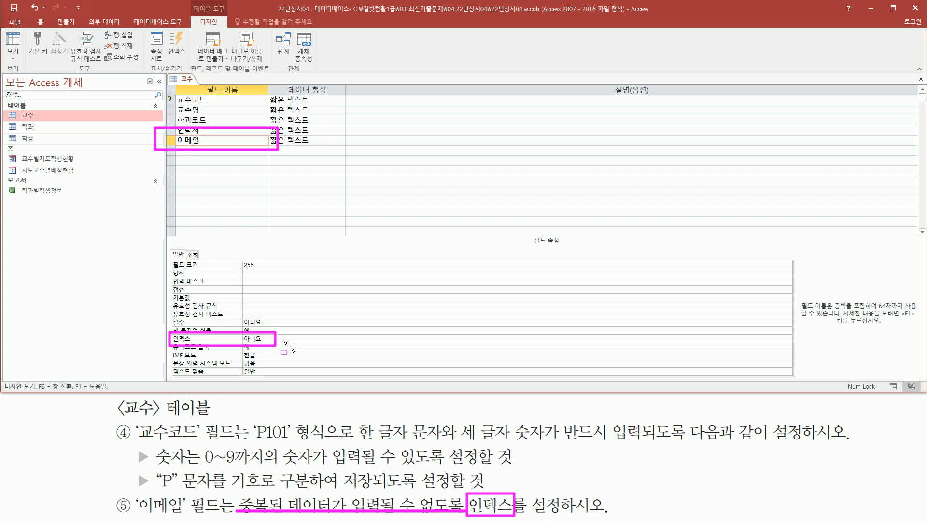
pyautogui.press('Escape')
pyautogui.click(327, 340)
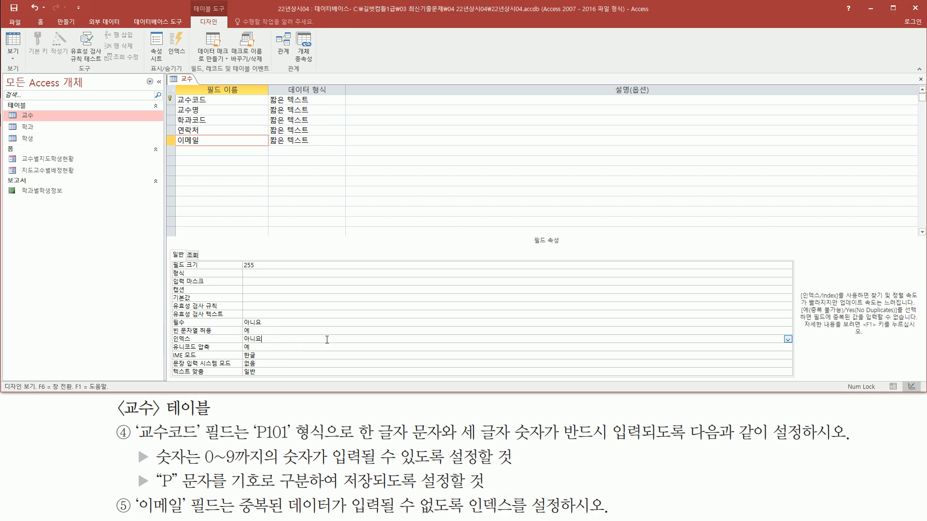
pyautogui.click(788, 340)
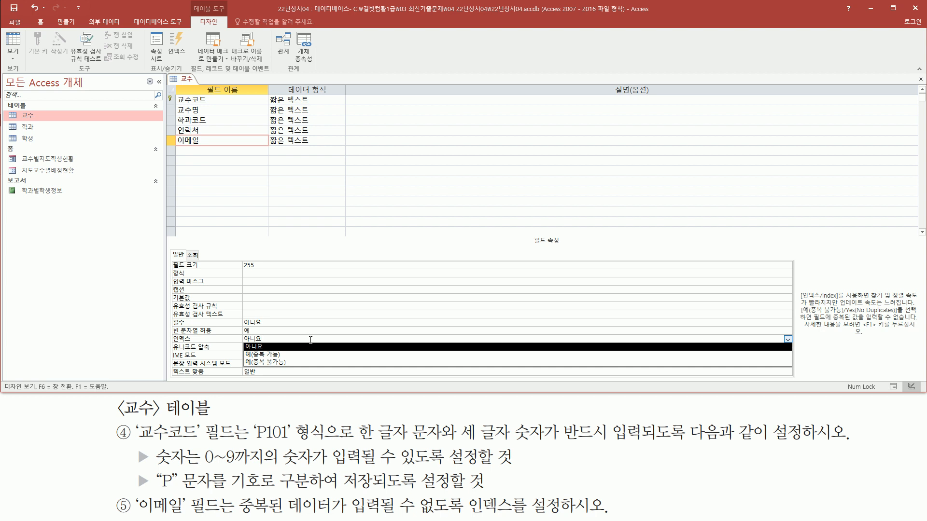
pyautogui.click(282, 362)
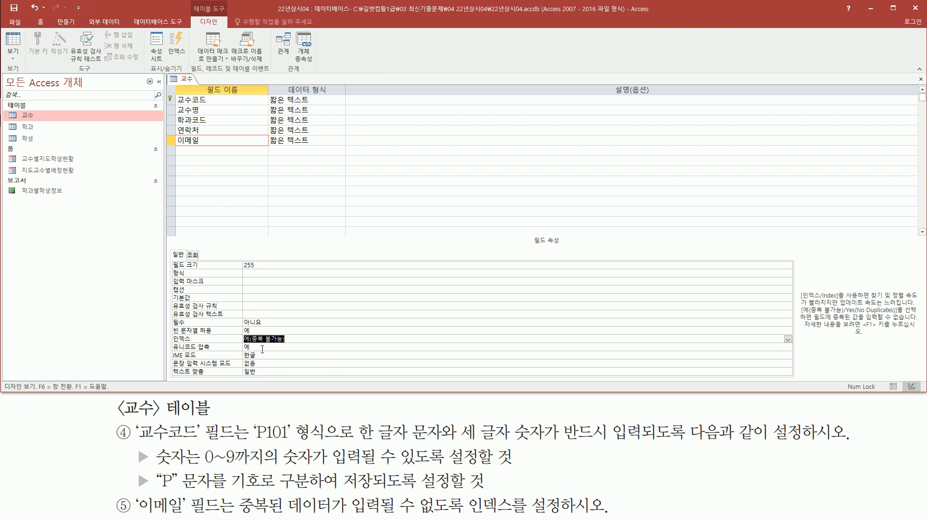
pyautogui.click(296, 341)
# Switch the 교수 table to Datasheet view, saving the design changes.
pyautogui.rightClick(189, 82)
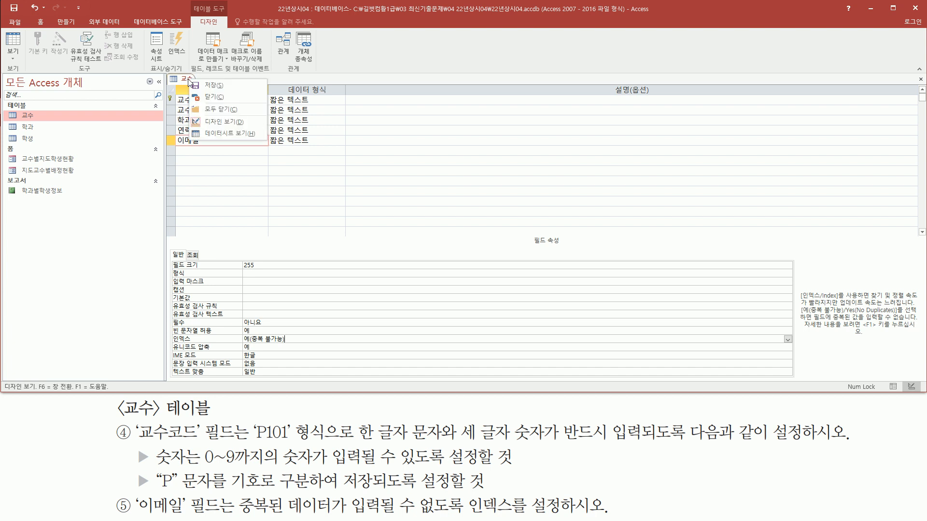
pyautogui.click(217, 137)
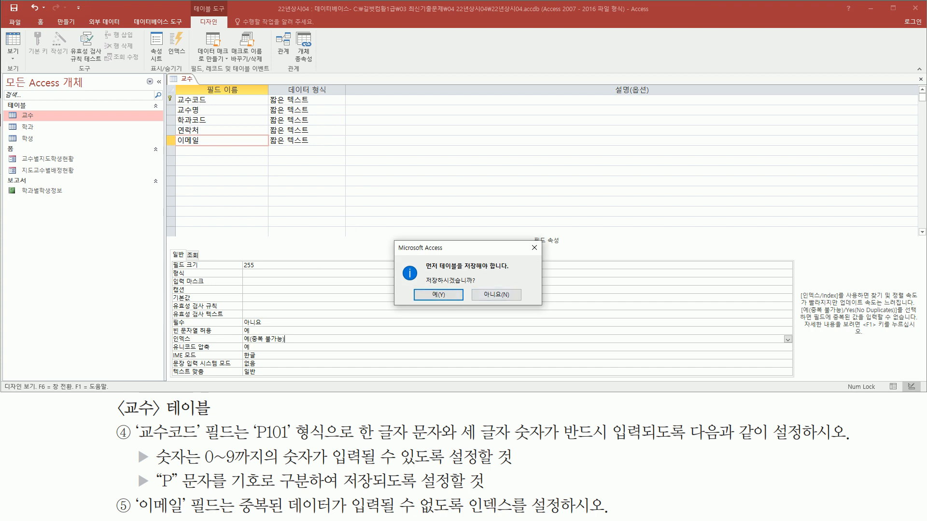
pyautogui.moveTo(415, 286); pyautogui.dragTo(456, 301)
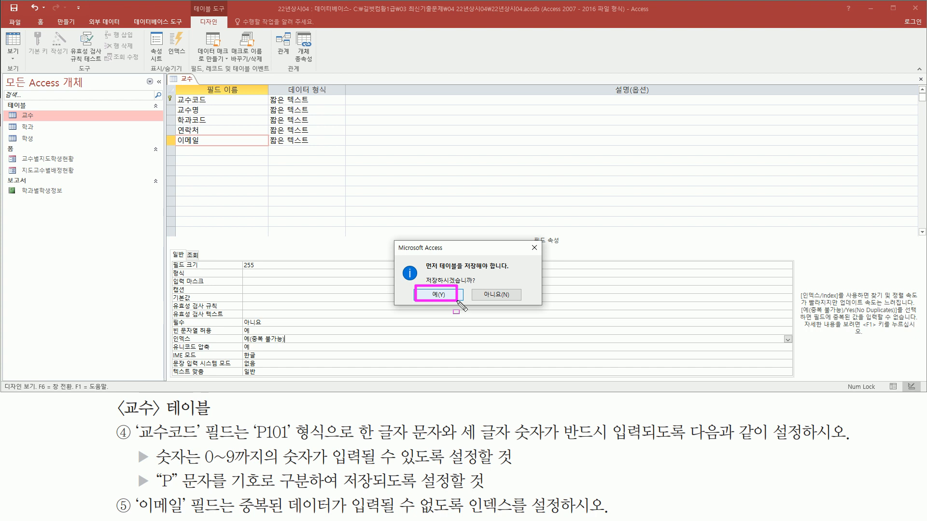
pyautogui.click(439, 295)
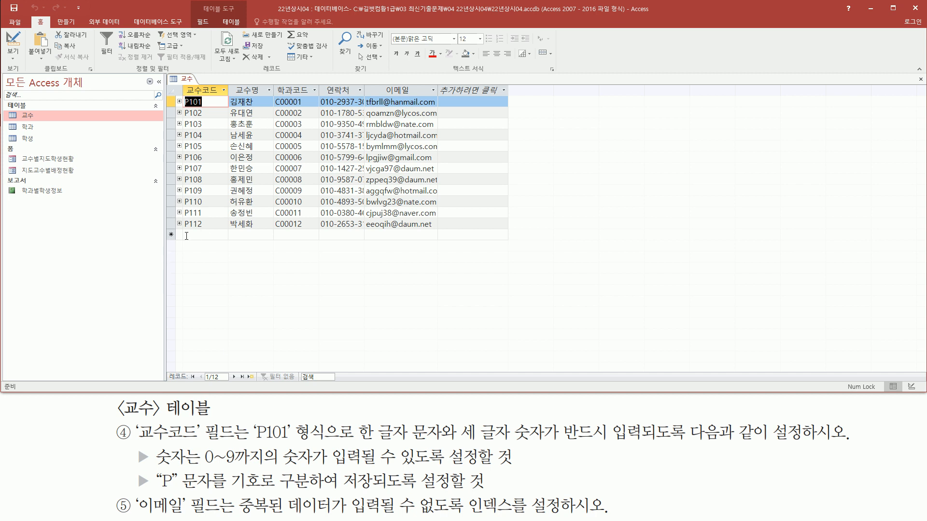
# Start a new record in the 교수 table, try the letter a in 교수코드, and enter the digits 113.
pyautogui.click(186, 235)
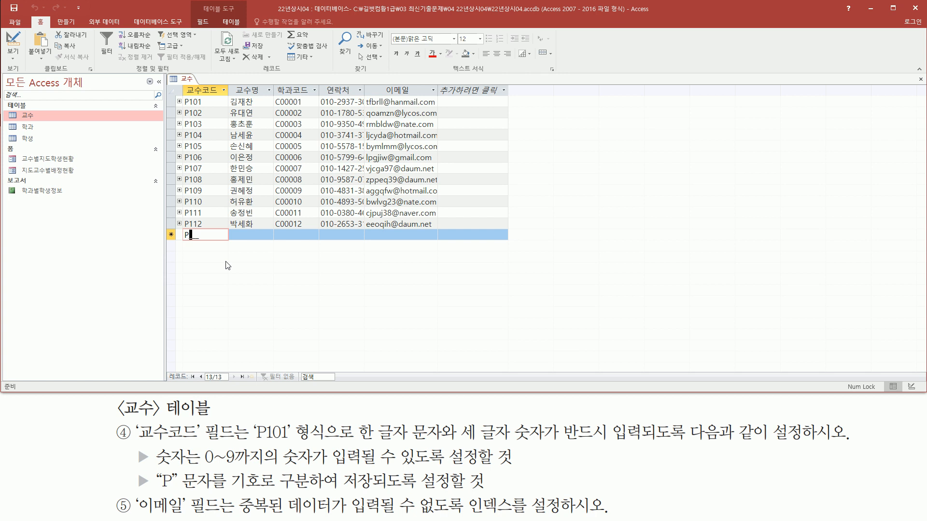
pyautogui.press('a')
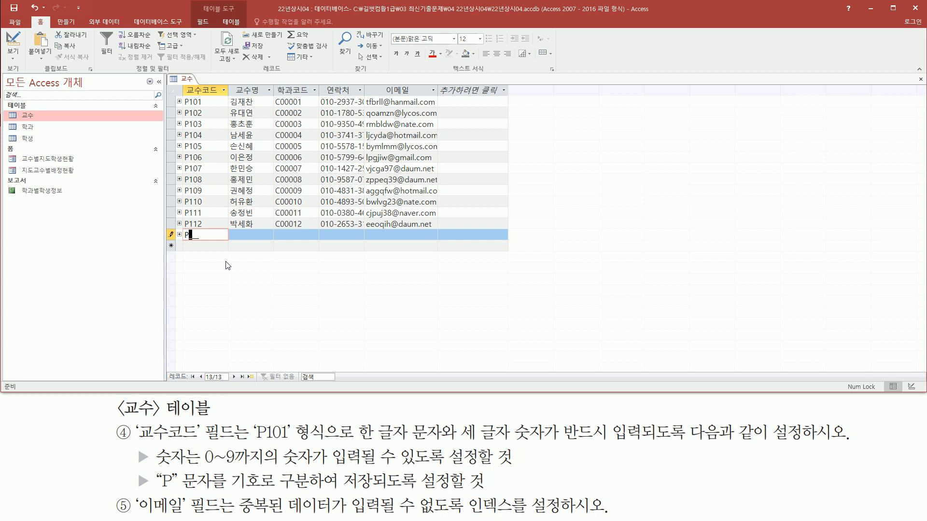
pyautogui.write('113')
# Replace the new record's 교수코드 digits with only 11 and try to commit the incomplete code.
pyautogui.press('BackSpace')
pyautogui.press('BackSpace')
pyautogui.press('BackSpace')
pyautogui.write('11')
pyautogui.press('Return')
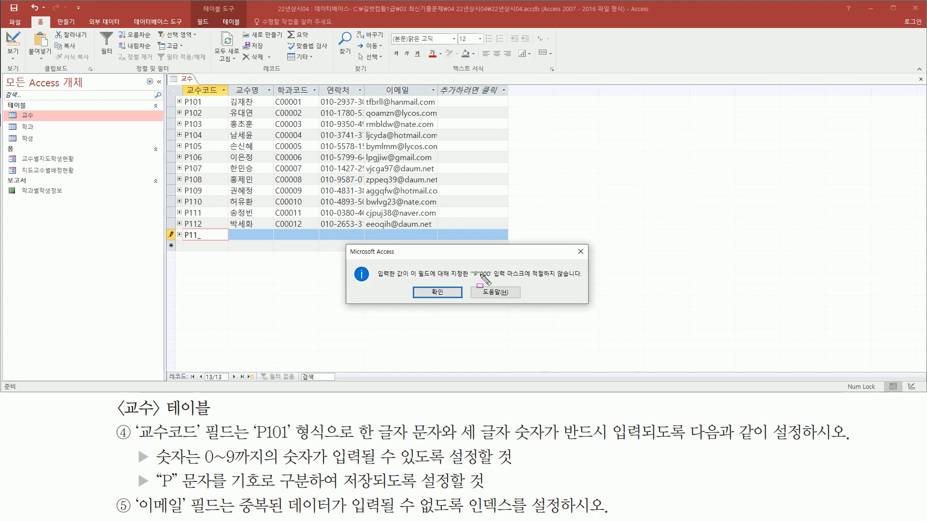
pyautogui.moveTo(465, 280); pyautogui.dragTo(580, 282)
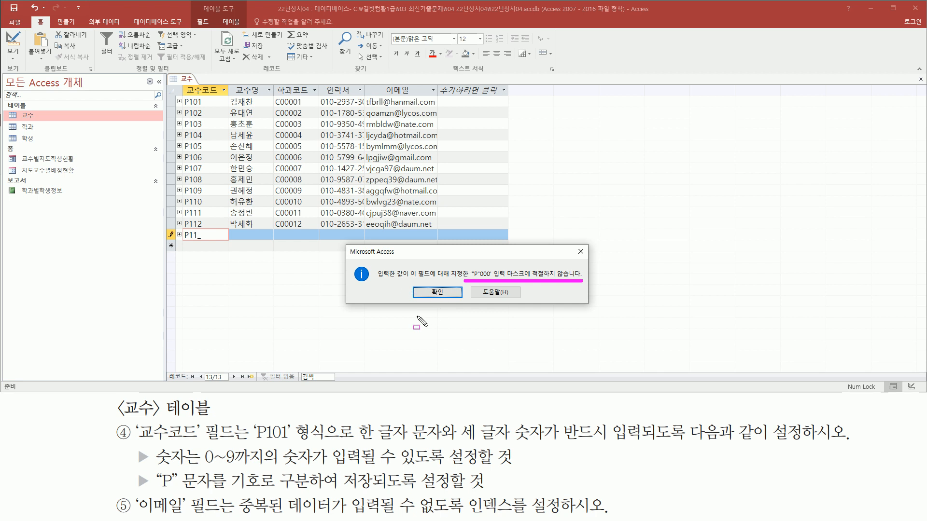
# Dismiss the input mask message and complete the new record's 교수코드 as P113.
pyautogui.moveTo(189, 240); pyautogui.dragTo(204, 240)
pyautogui.press('Escape')
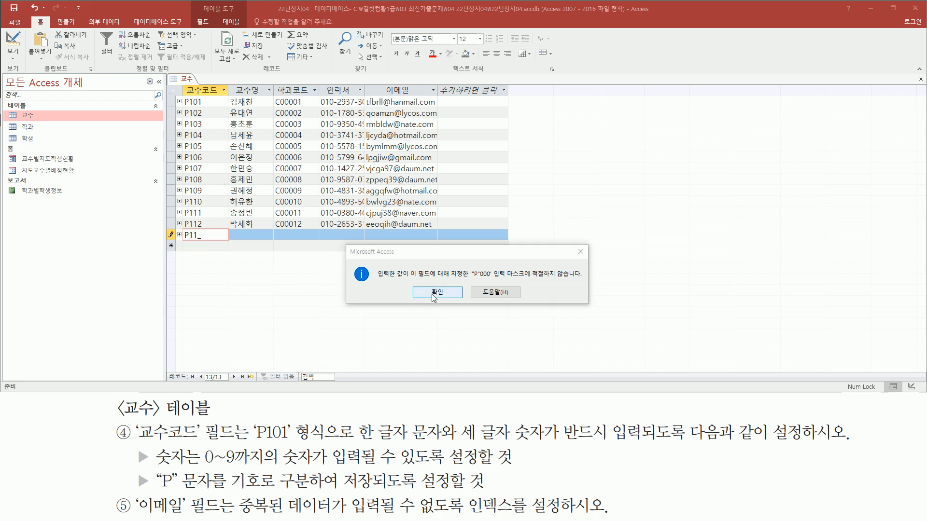
pyautogui.click(436, 293)
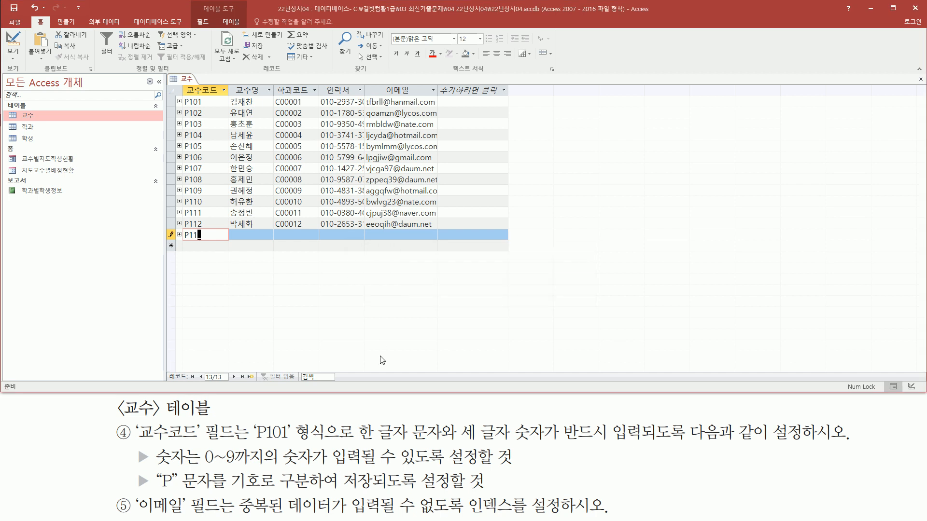
pyautogui.write('3')
pyautogui.press('Tab')
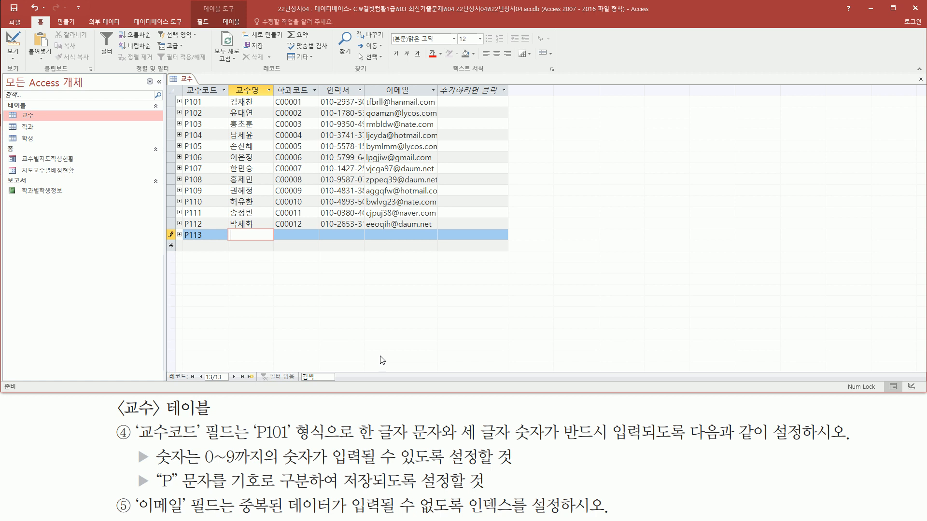
# Enter the same e-mail as record P112 in P113's 이메일 field and try to save the record.
pyautogui.moveTo(133, 491)
pyautogui.mouseDown()
pyautogui.moveTo(225, 518)
pyautogui.moveTo(468, 518)
pyautogui.mouseUp()
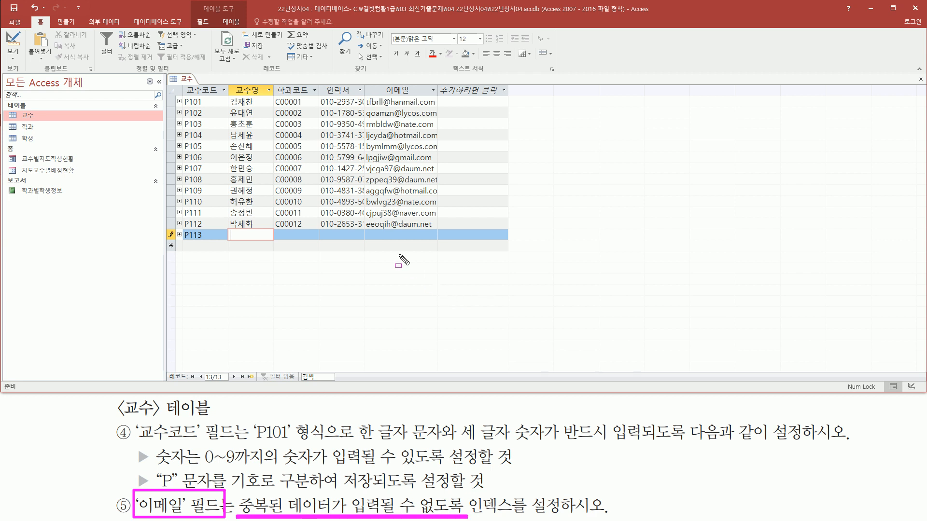
pyautogui.moveTo(365, 231)
pyautogui.mouseDown()
pyautogui.moveTo(431, 231)
pyautogui.moveTo(435, 219)
pyautogui.mouseUp()
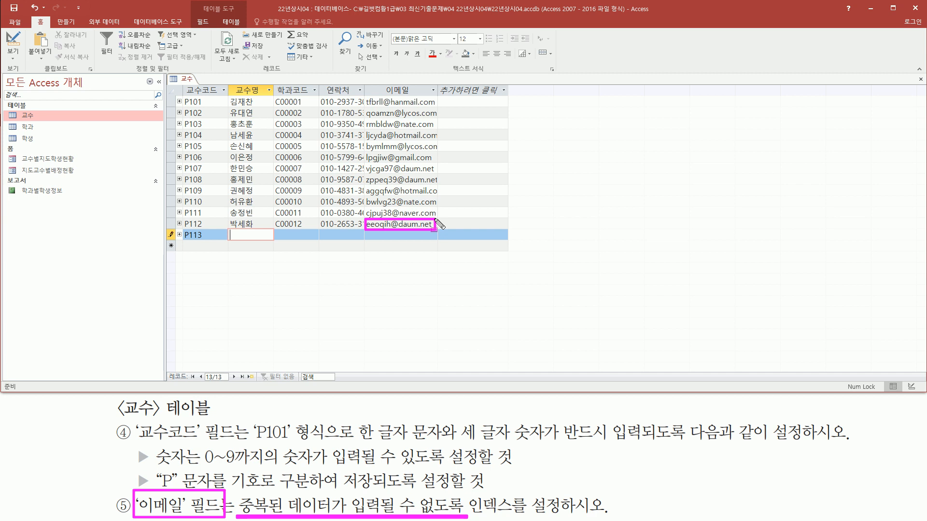
pyautogui.press('Escape')
pyautogui.click(398, 235)
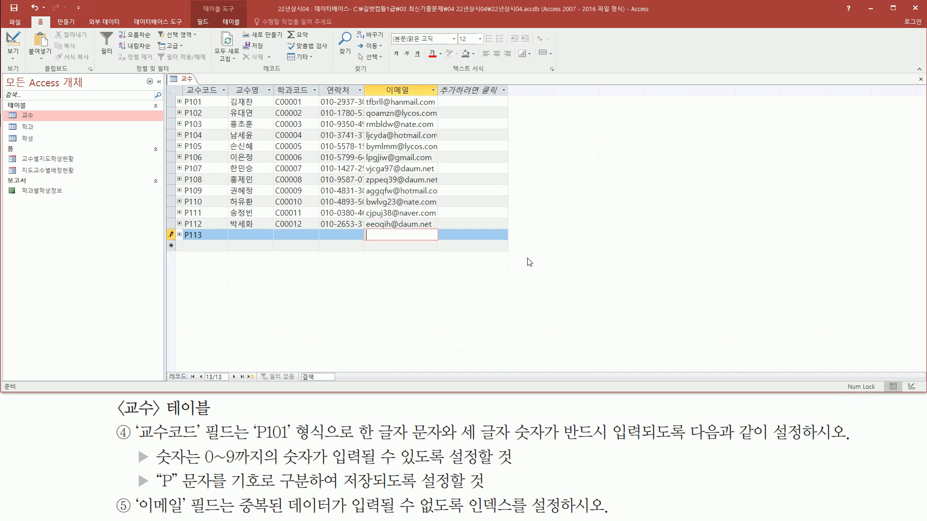
pyautogui.moveTo(363, 220); pyautogui.dragTo(438, 243)
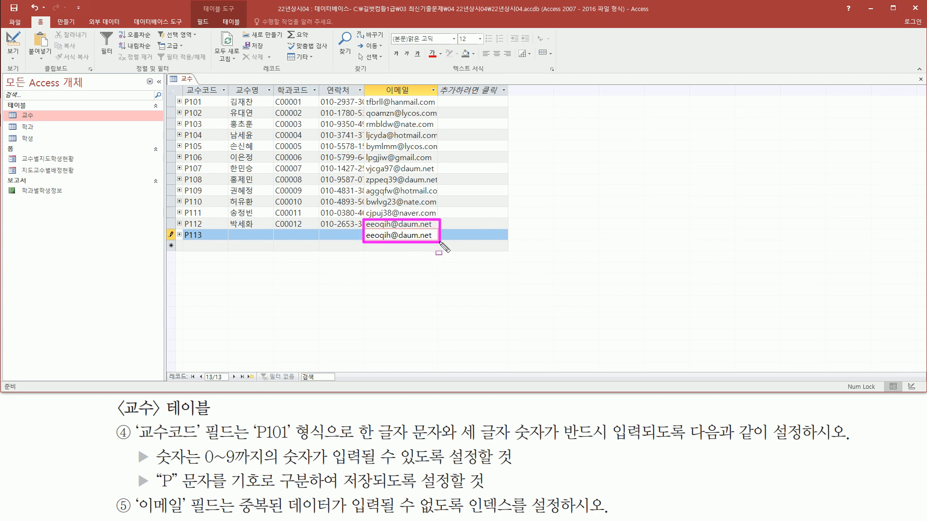
pyautogui.press('Escape')
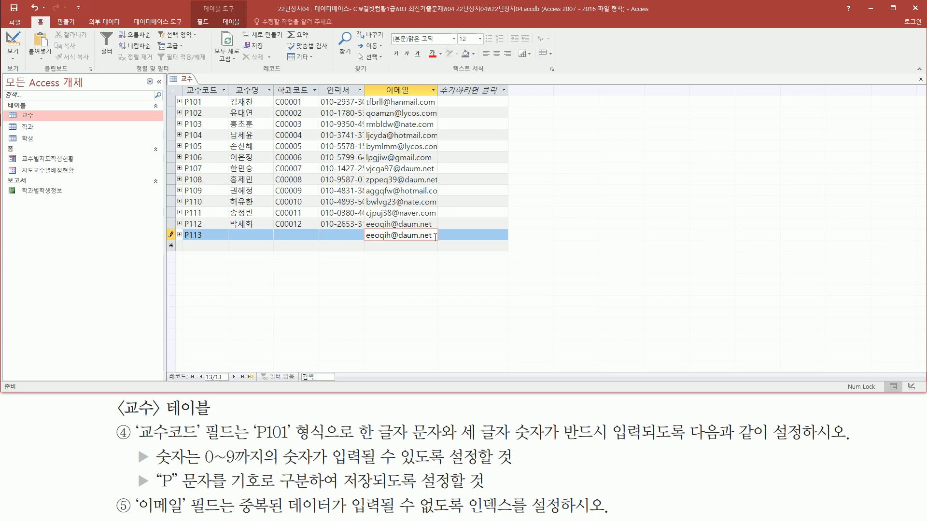
pyautogui.press('Return')
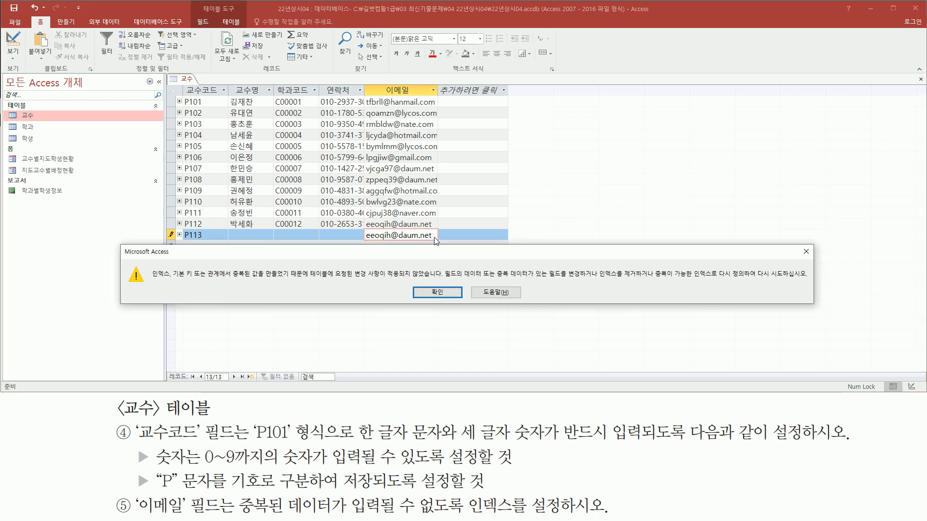
# Dismiss the duplicate-value message, discard the unsaved P113 record and close the 교수 table.
pyautogui.moveTo(230, 282); pyautogui.dragTo(444, 283)
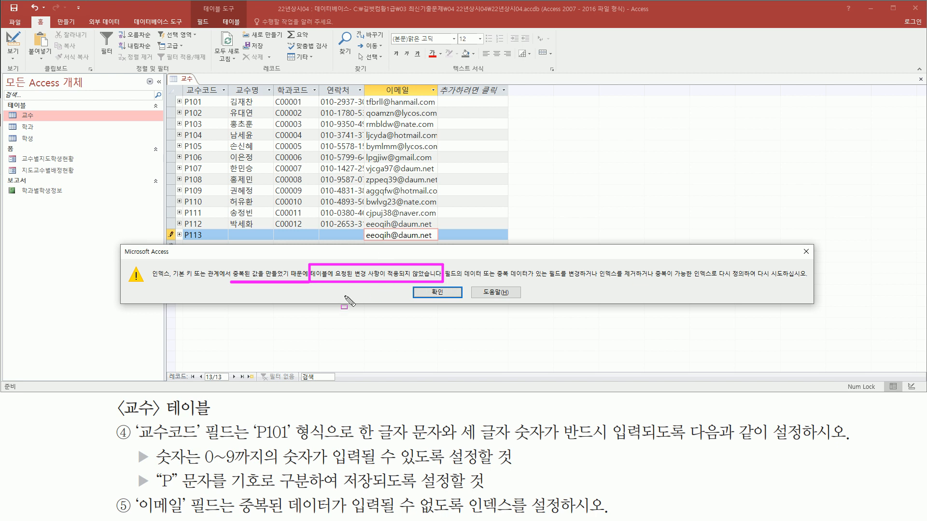
pyautogui.press('Escape')
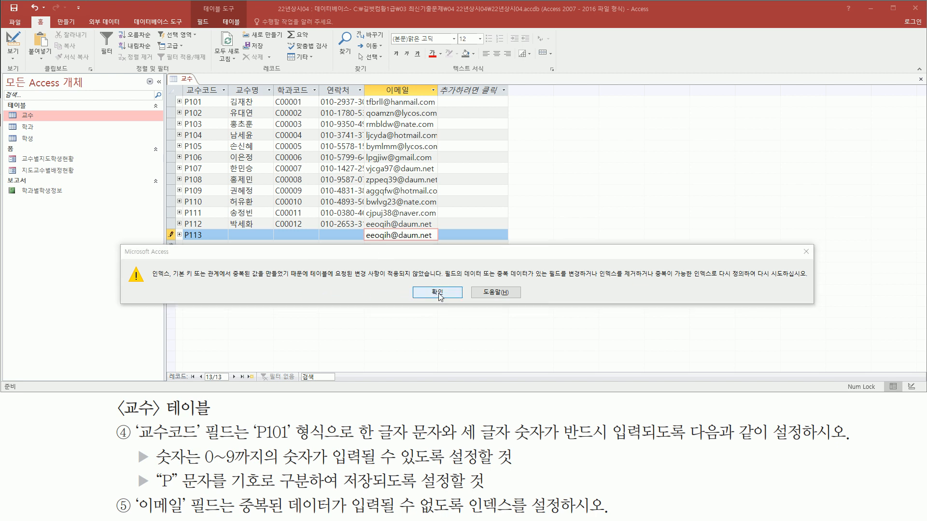
pyautogui.click(438, 293)
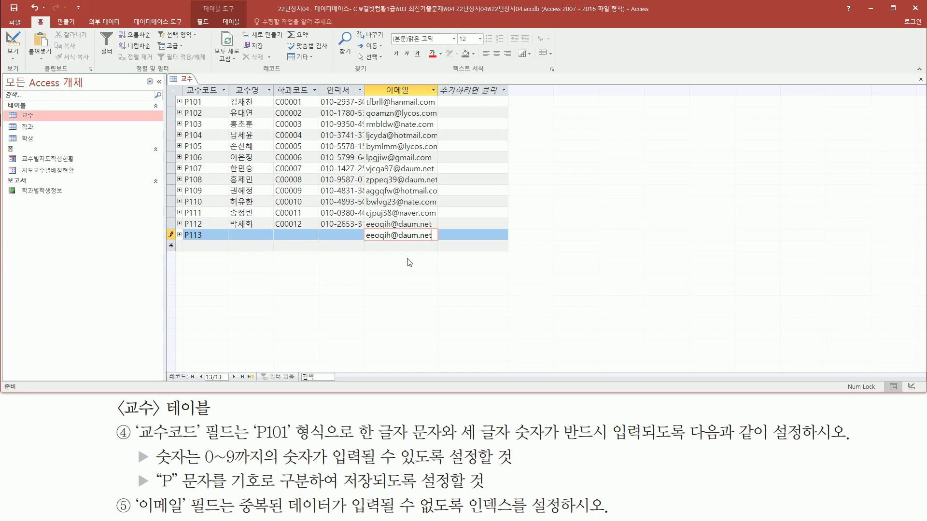
pyautogui.press('Escape')
pyautogui.press('Escape')
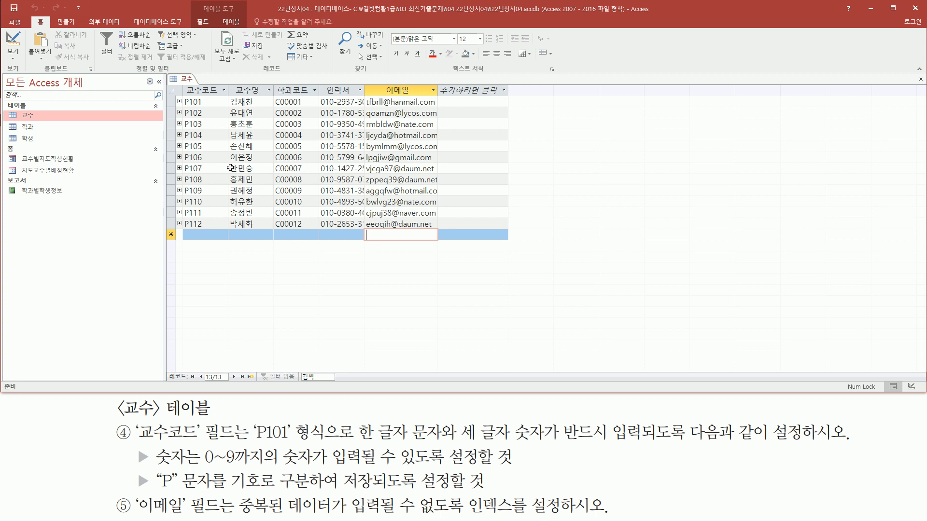
pyautogui.rightClick(190, 83)
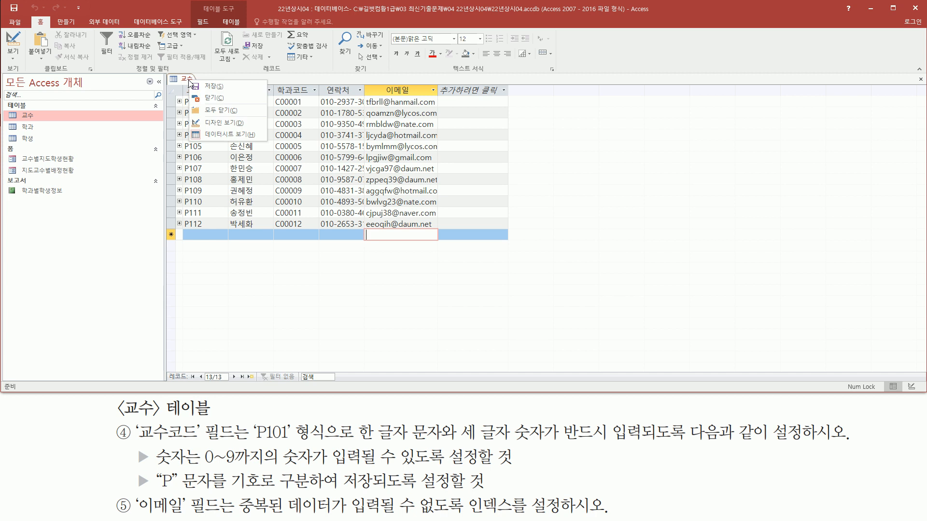
pyautogui.click(216, 99)
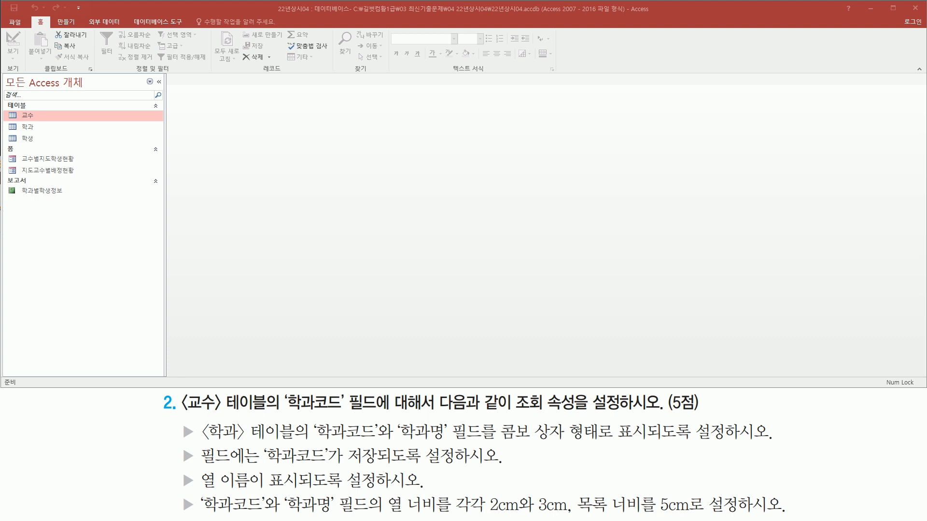
# Reopen the 교수 table in Datasheet view.
pyautogui.moveTo(184, 412); pyautogui.dragTo(379, 413)
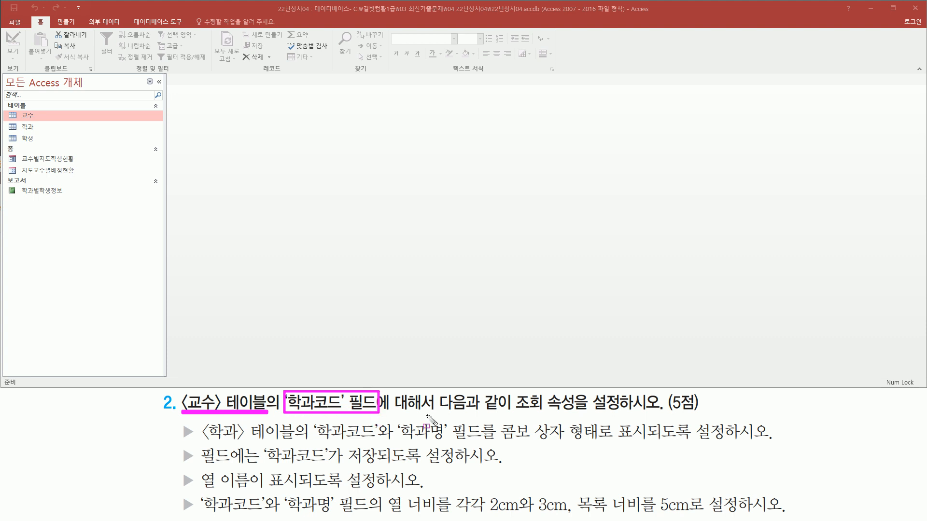
pyautogui.moveTo(512, 412); pyautogui.dragTo(665, 412)
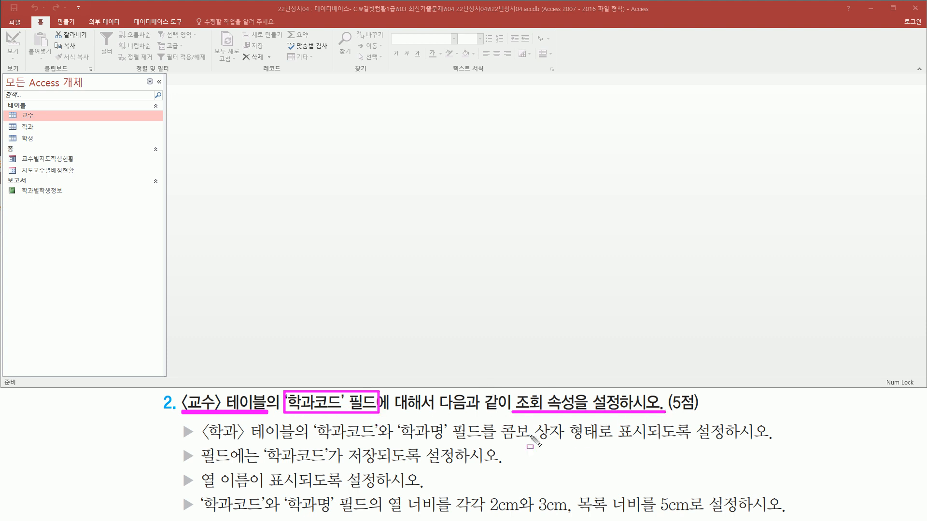
pyautogui.press('Escape')
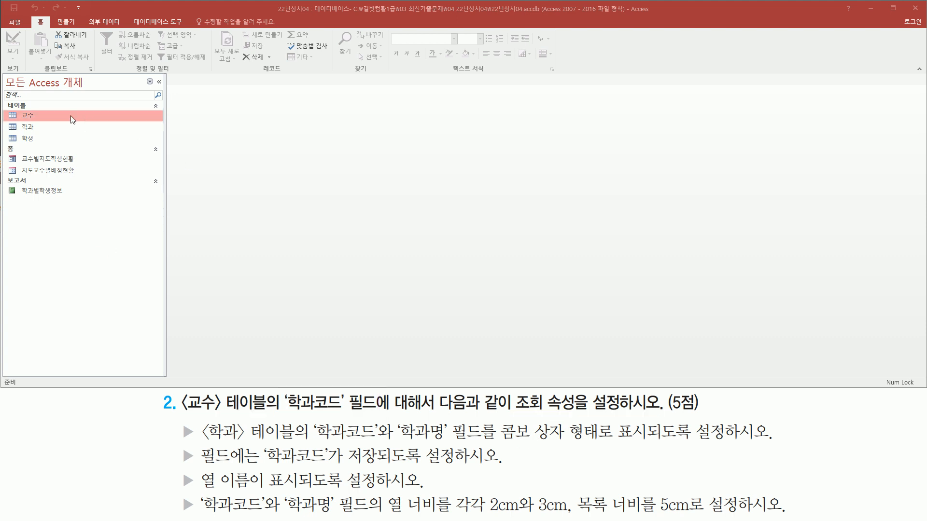
pyautogui.doubleClick(45, 115)
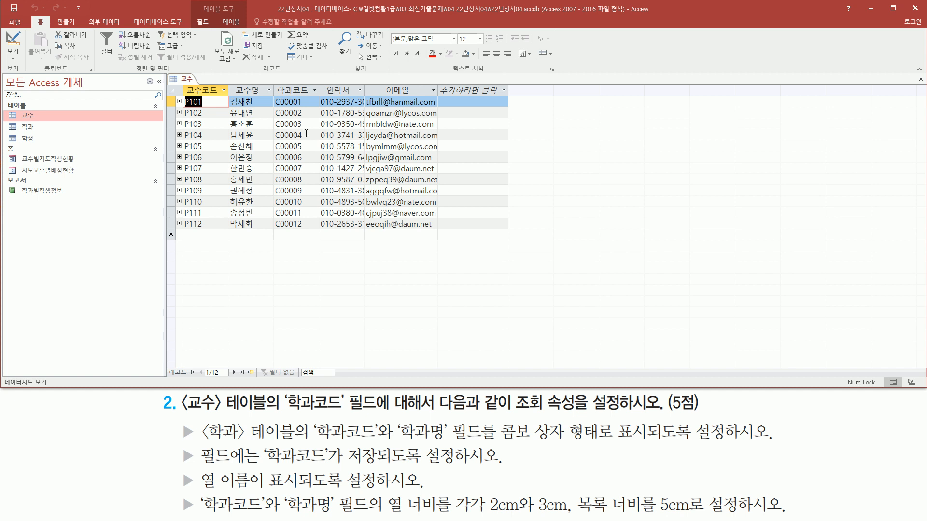
pyautogui.moveTo(273, 83); pyautogui.dragTo(317, 234)
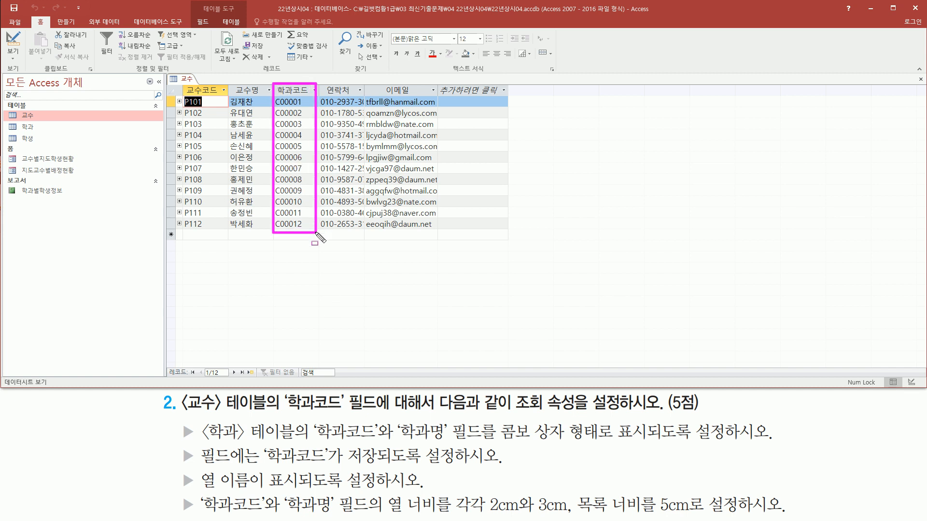
pyautogui.moveTo(199, 440); pyautogui.dragTo(652, 440)
pyautogui.press('Escape')
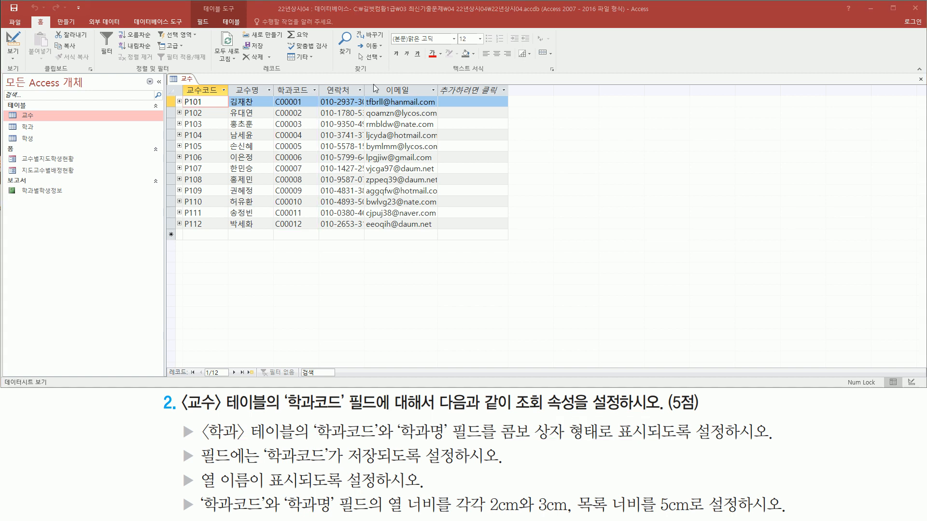
pyautogui.click(297, 102)
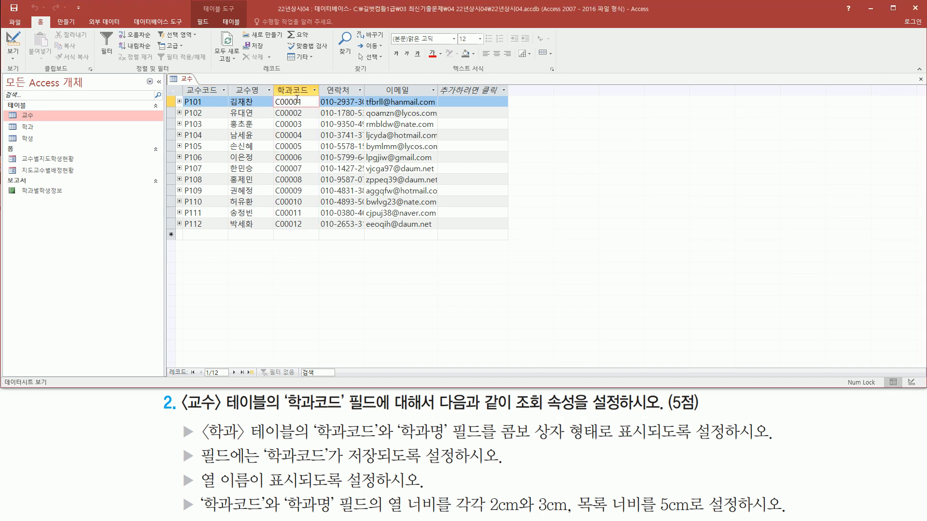
pyautogui.click(304, 112)
pyautogui.click(308, 100)
pyautogui.click(308, 112)
pyautogui.click(308, 102)
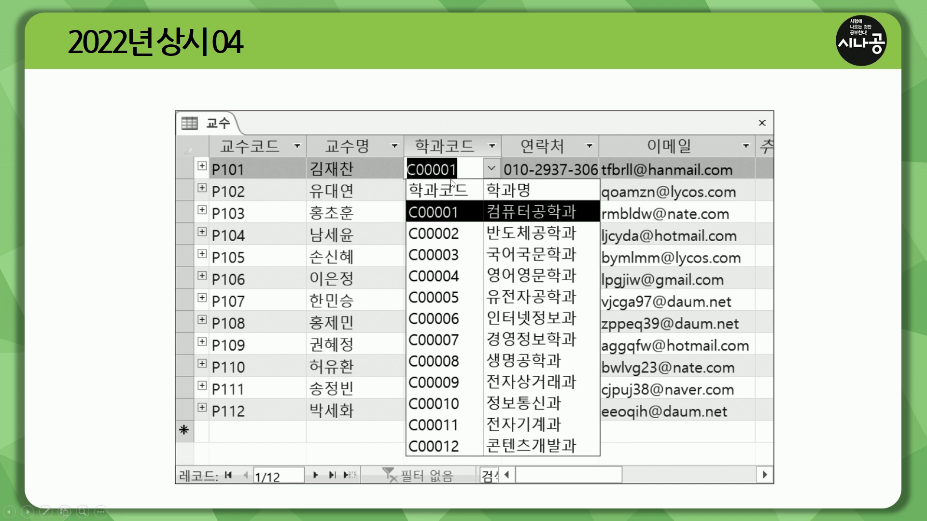
pyautogui.moveTo(407, 158); pyautogui.dragTo(506, 185)
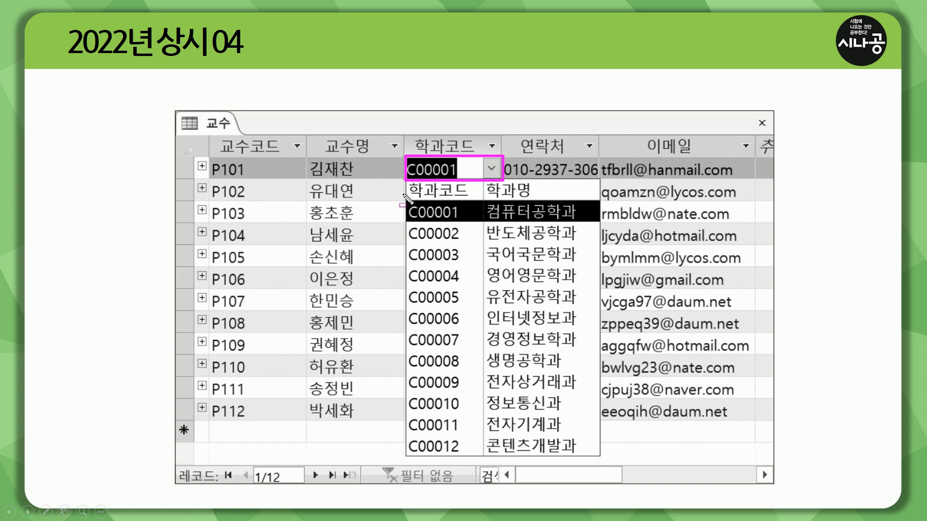
pyautogui.moveTo(409, 181)
pyautogui.mouseDown()
pyautogui.moveTo(450, 394)
pyautogui.moveTo(607, 464)
pyautogui.mouseUp()
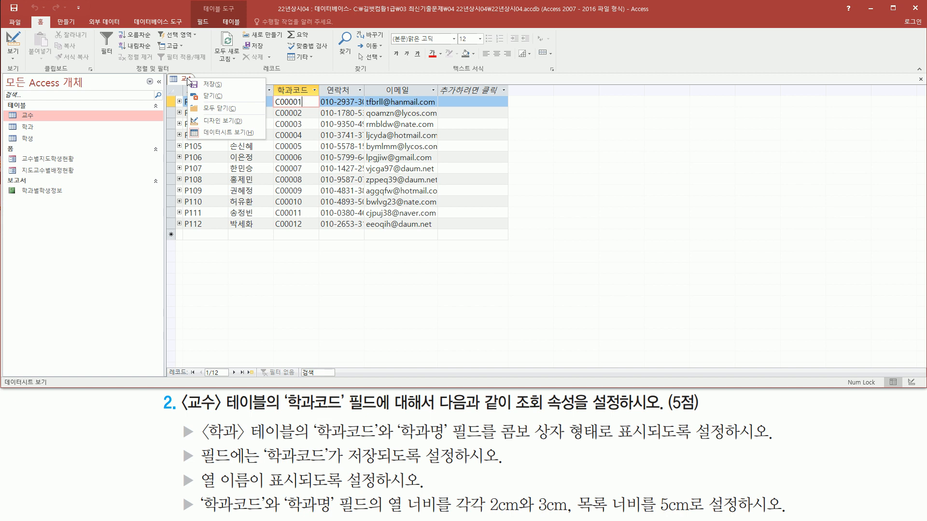
# Switch the 교수 table to Design view and display the 학과코드 field's lookup properties.
pyautogui.click(230, 122)
pyautogui.click(231, 119)
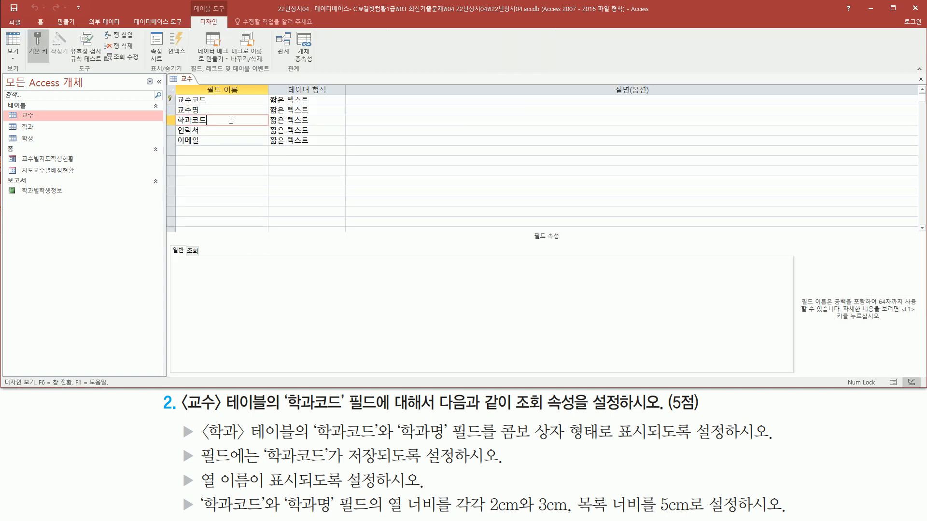
pyautogui.moveTo(166, 112); pyautogui.dragTo(275, 128)
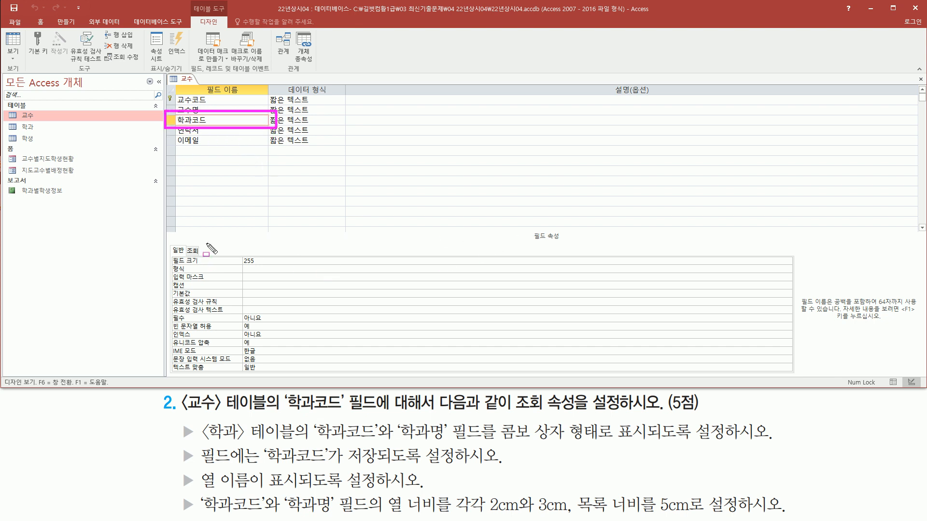
pyautogui.moveTo(181, 244); pyautogui.dragTo(209, 257)
pyautogui.click(193, 252)
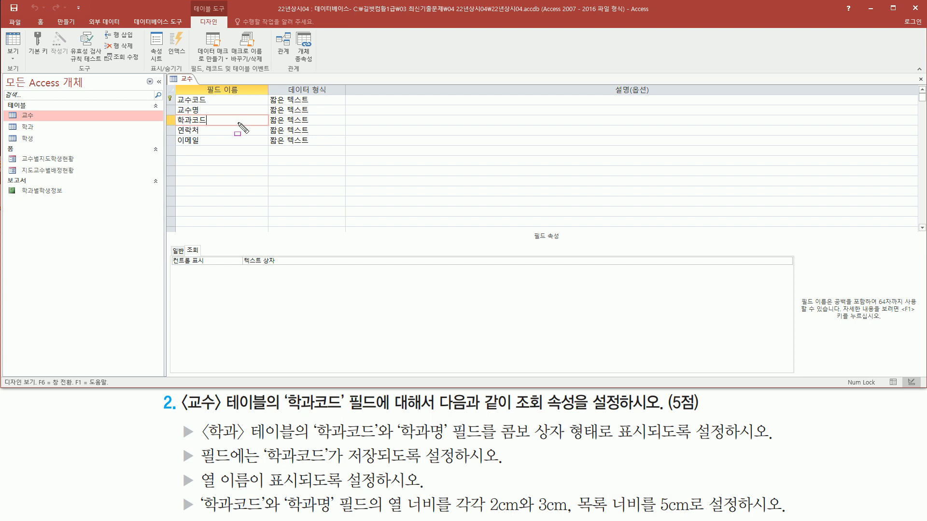
# Set the 학과코드 field's 컨트롤 표시 property to 콤보 상자.
pyautogui.moveTo(240, 266); pyautogui.dragTo(279, 266)
pyautogui.press('Escape')
pyautogui.click(777, 262)
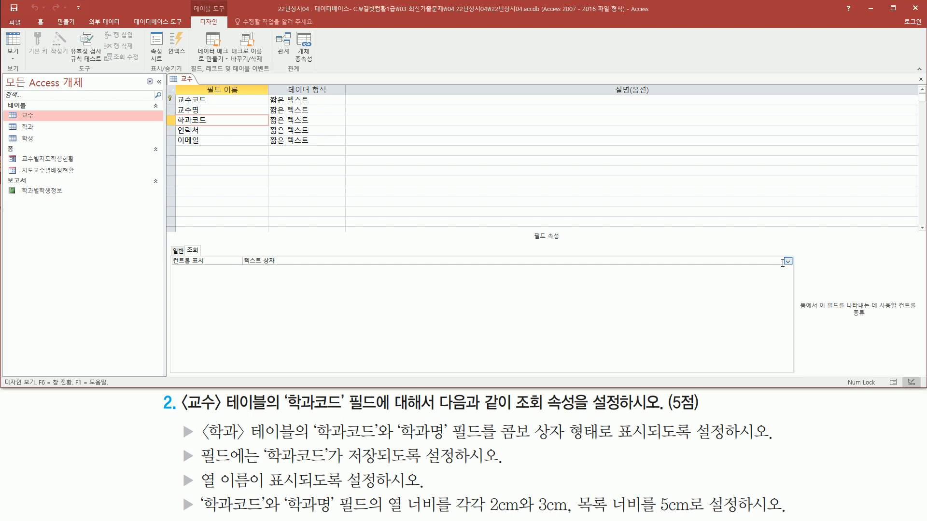
pyautogui.click(788, 262)
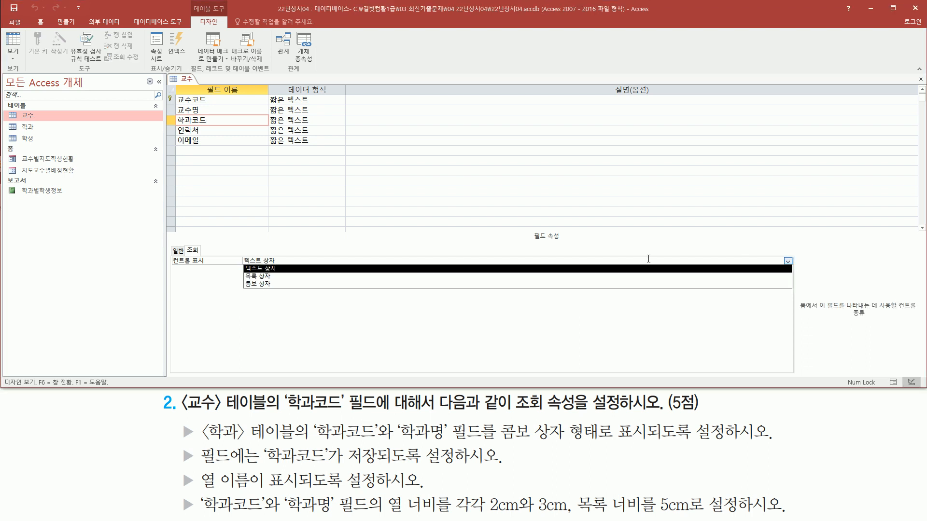
pyautogui.click(279, 286)
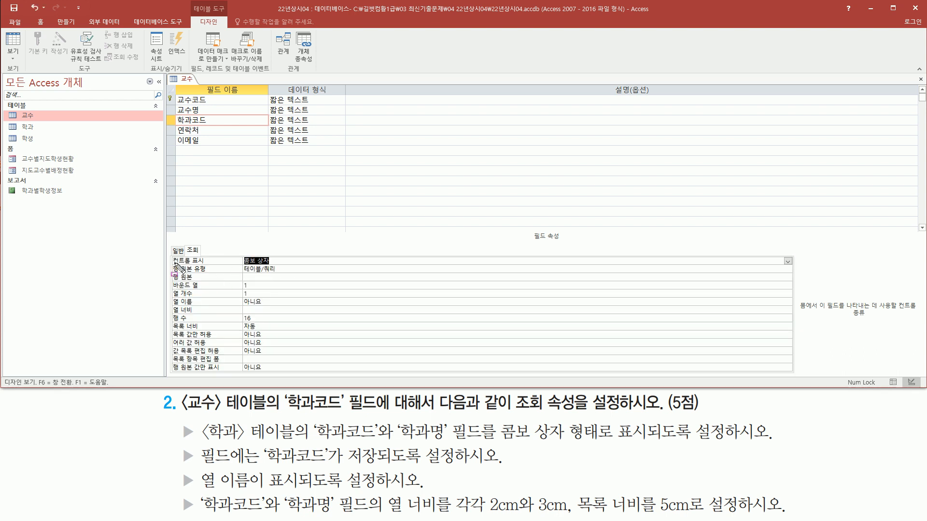
# Open the query builder for the 학과코드 field's 행 원본 property.
pyautogui.moveTo(179, 332); pyautogui.dragTo(327, 381)
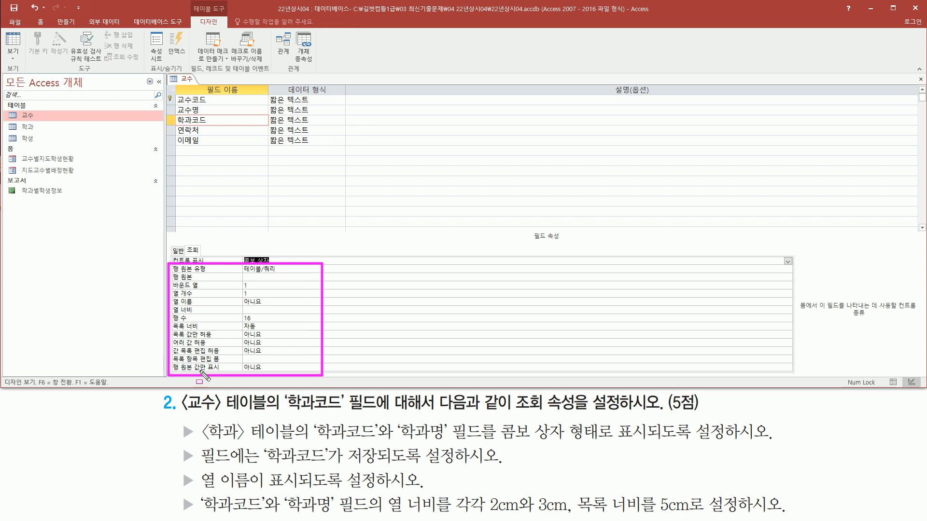
pyautogui.moveTo(197, 418)
pyautogui.mouseDown()
pyautogui.moveTo(297, 449)
pyautogui.moveTo(447, 447)
pyautogui.mouseUp()
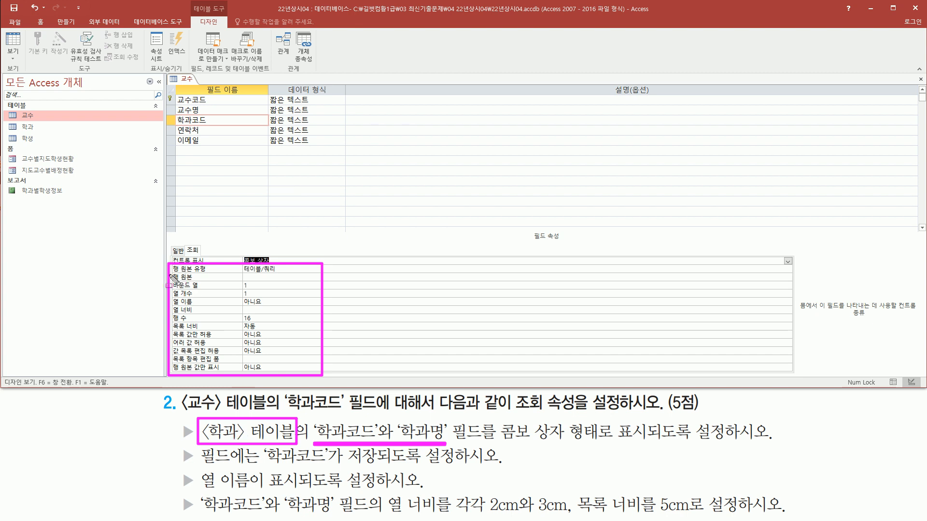
pyautogui.moveTo(239, 273); pyautogui.dragTo(290, 274)
pyautogui.press('Escape')
pyautogui.click(258, 277)
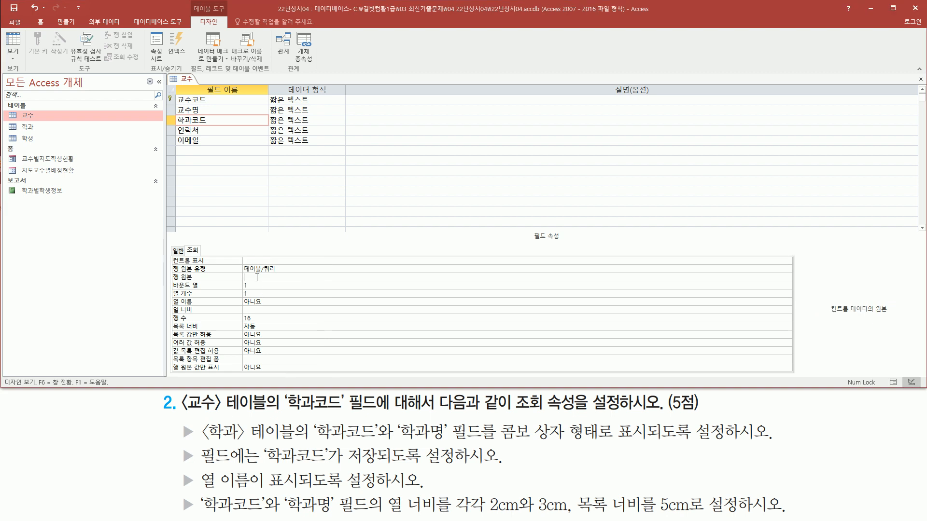
pyautogui.hotkey('ctrl', '2')
pyautogui.moveTo(164, 280)
pyautogui.mouseDown()
pyautogui.moveTo(794, 282)
pyautogui.moveTo(785, 275)
pyautogui.moveTo(794, 267)
pyautogui.moveTo(794, 285)
pyautogui.mouseUp()
pyautogui.press('Escape')
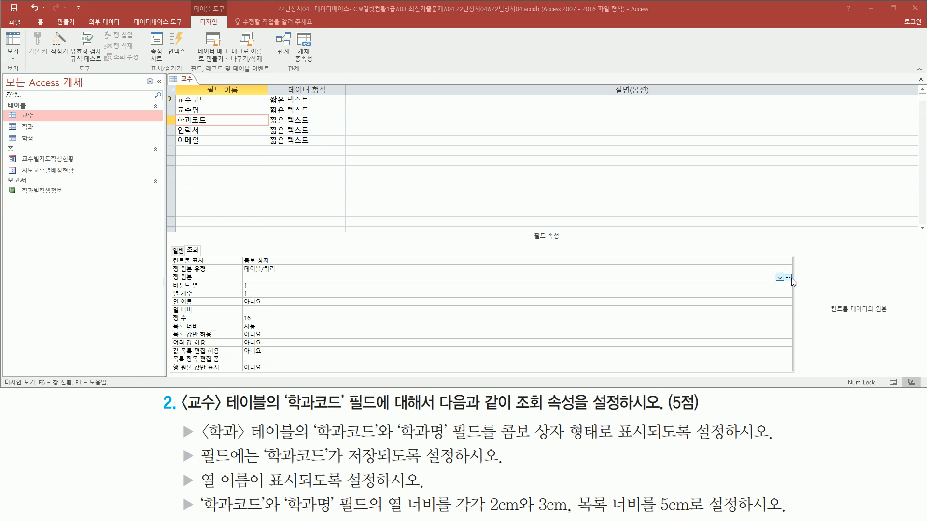
pyautogui.click(788, 277)
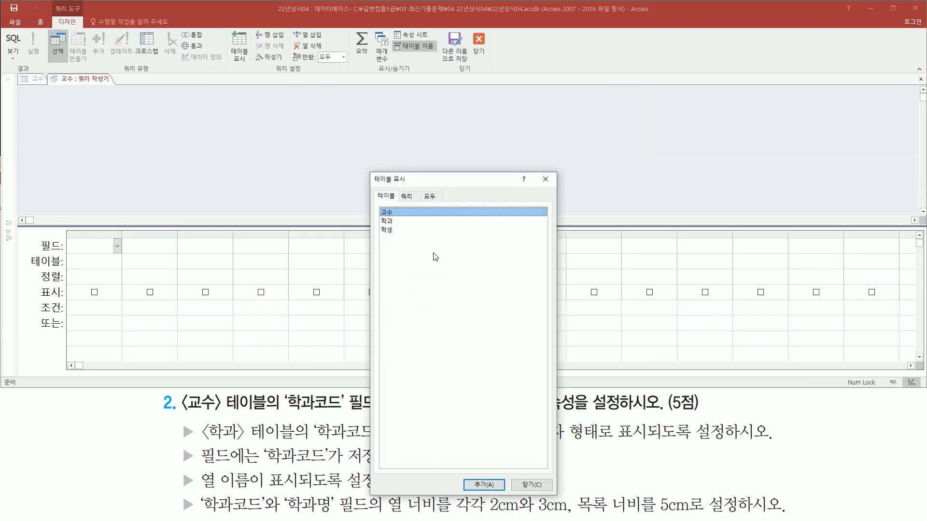
# Add the 학과 table to the row source query and dismiss the table selection dialog.
pyautogui.moveTo(61, 84); pyautogui.dragTo(115, 85)
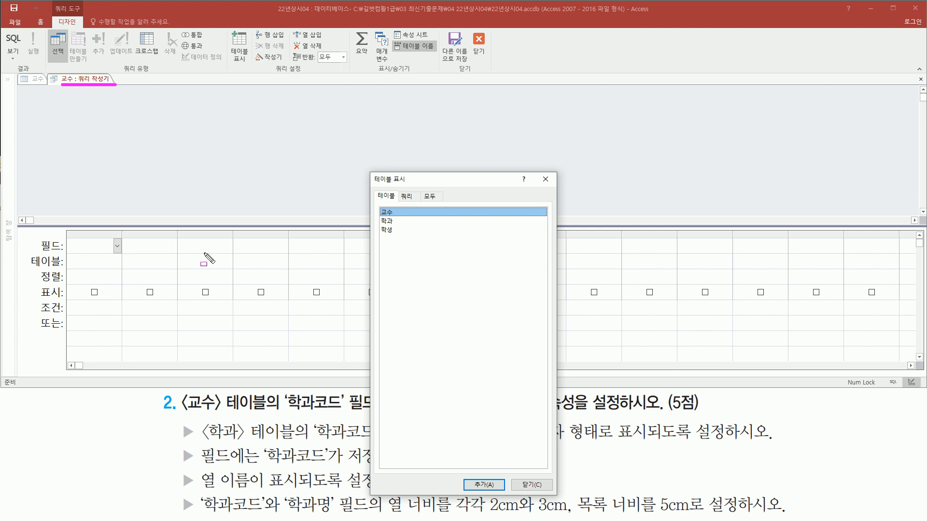
pyautogui.moveTo(201, 413); pyautogui.dragTo(297, 448)
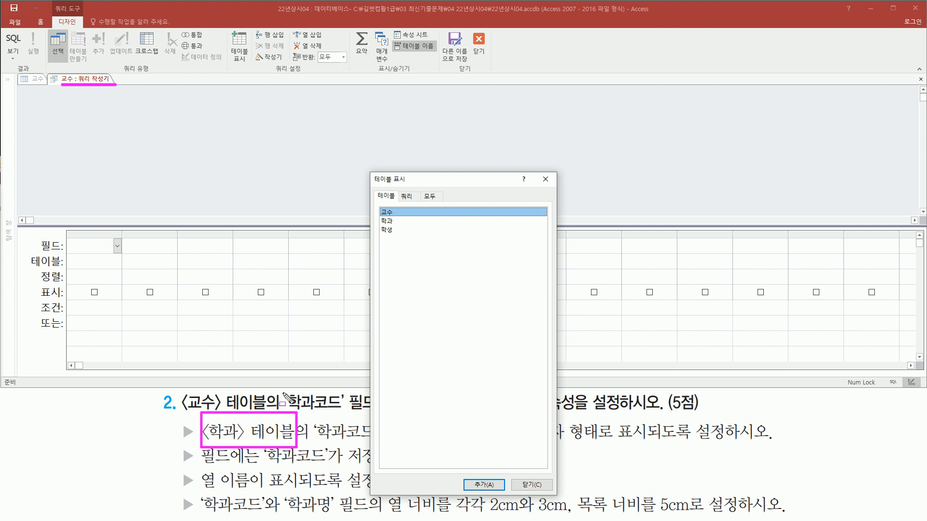
pyautogui.click(401, 222)
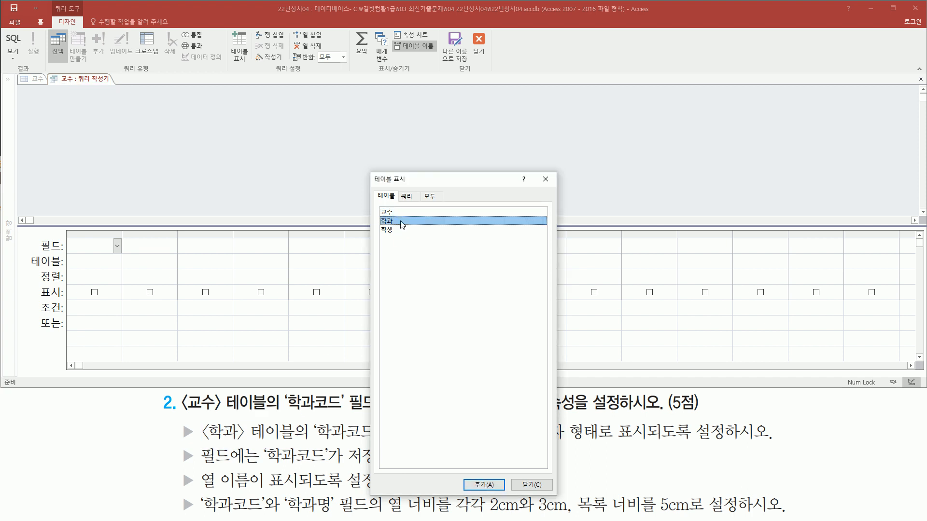
pyautogui.doubleClick(400, 222)
pyautogui.moveTo(536, 170); pyautogui.dragTo(560, 189)
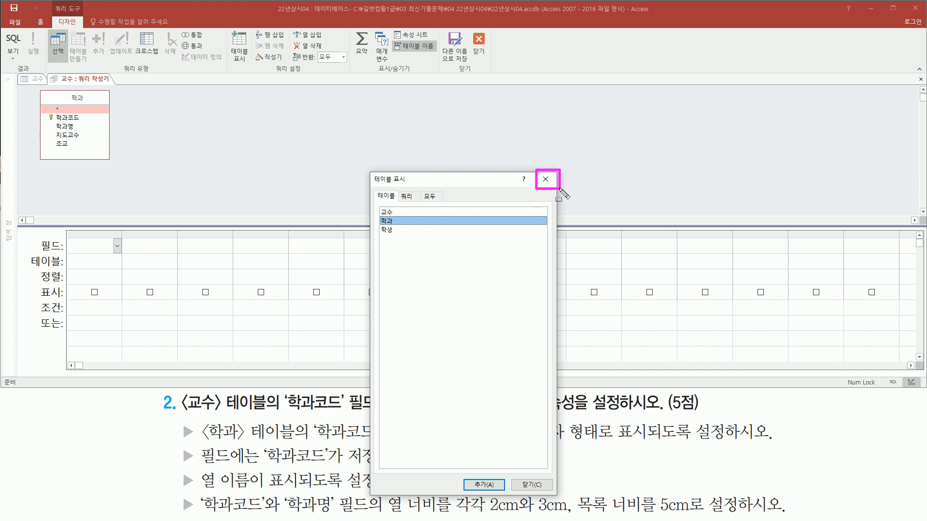
pyautogui.click(548, 181)
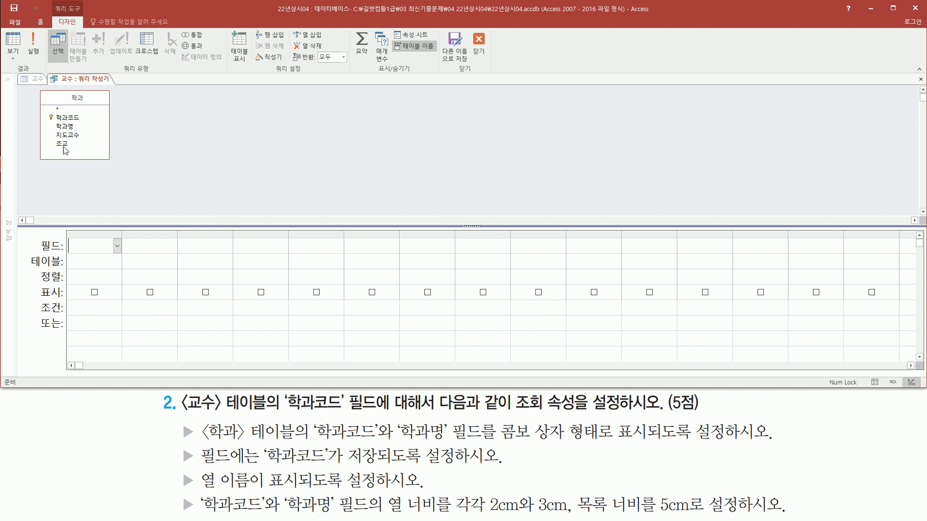
# Add the 학과코드 and 학과명 fields, in that order, to the row source query.
pyautogui.moveTo(46, 110); pyautogui.dragTo(102, 153)
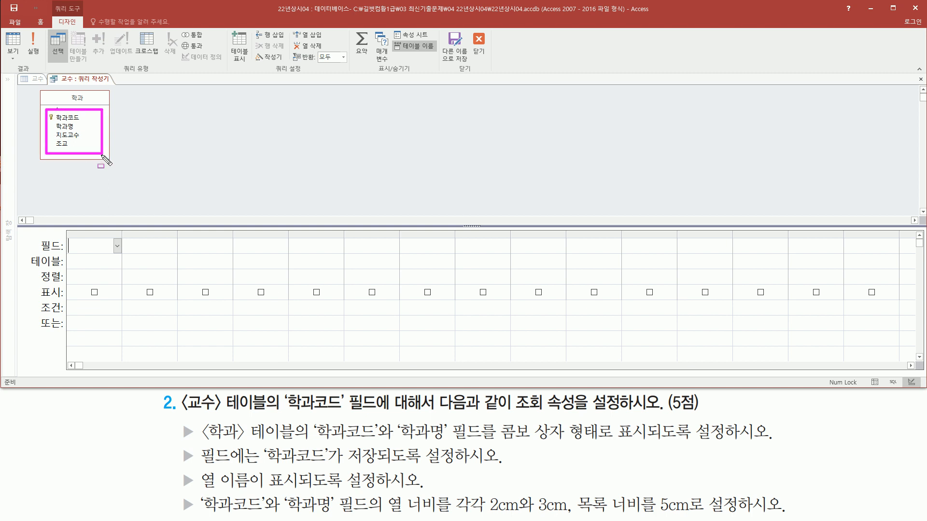
pyautogui.moveTo(311, 440)
pyautogui.mouseDown()
pyautogui.moveTo(454, 441)
pyautogui.moveTo(454, 422)
pyautogui.mouseUp()
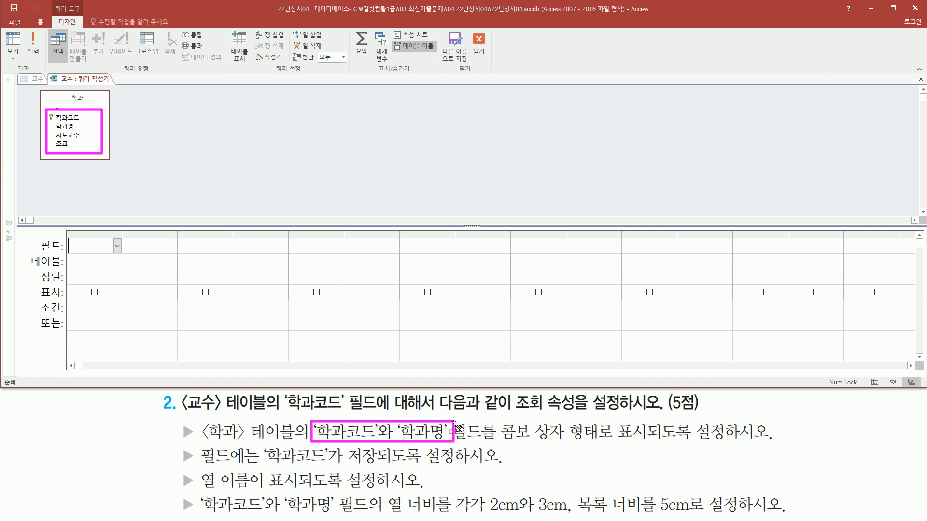
pyautogui.press('Escape')
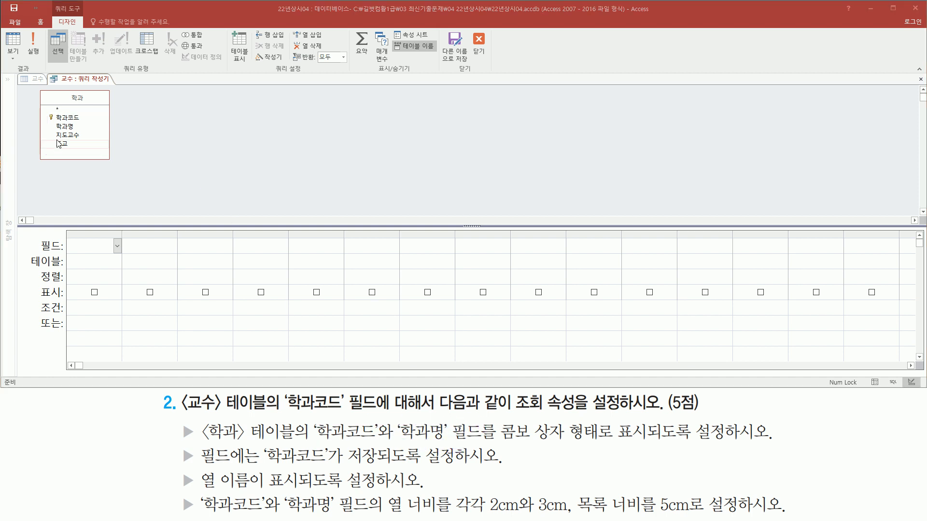
pyautogui.doubleClick(73, 118)
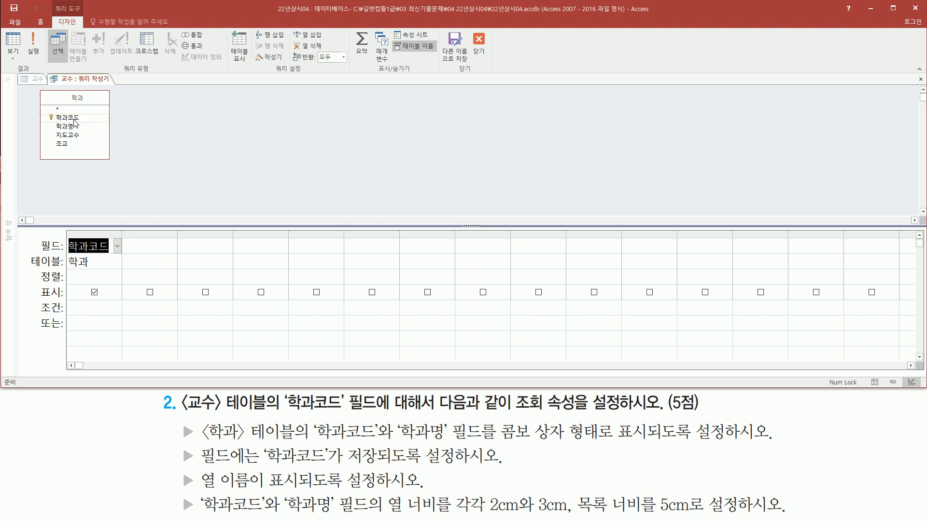
pyautogui.click(70, 127)
pyautogui.doubleClick(70, 128)
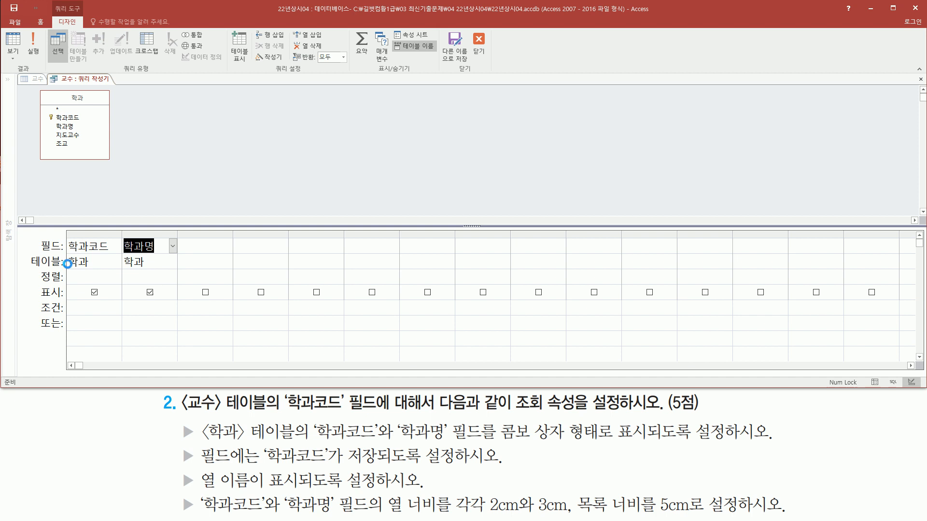
pyautogui.moveTo(65, 229)
pyautogui.mouseDown()
pyautogui.moveTo(179, 276)
pyautogui.moveTo(179, 309)
pyautogui.mouseUp()
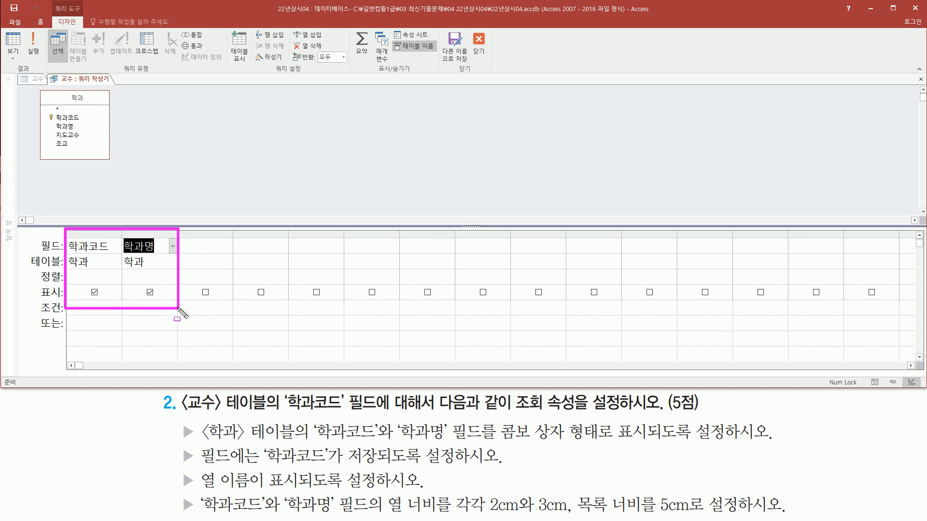
pyautogui.moveTo(180, 447); pyautogui.dragTo(195, 470)
pyautogui.moveTo(258, 467); pyautogui.dragTo(339, 468)
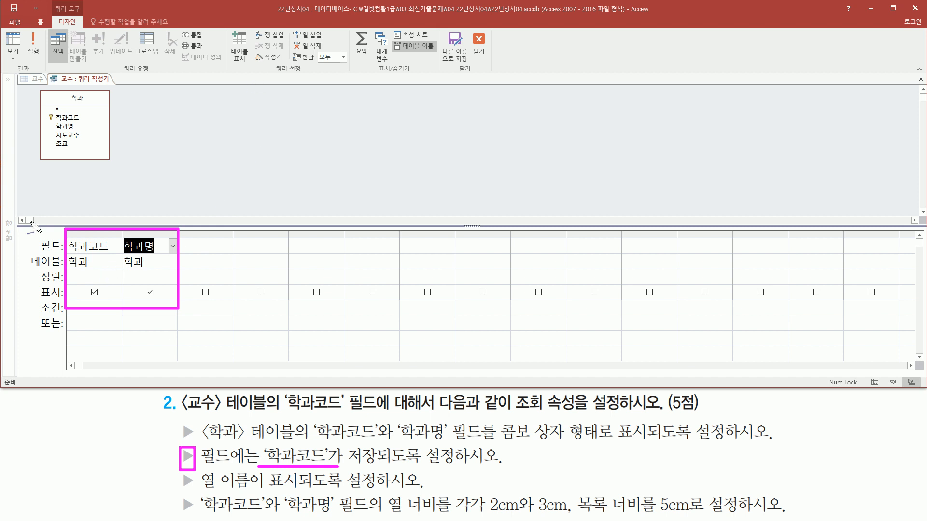
pyautogui.moveTo(101, 198)
pyautogui.mouseDown()
pyautogui.moveTo(99, 223)
pyautogui.moveTo(146, 212)
pyautogui.moveTo(135, 220)
pyautogui.moveTo(167, 223)
pyautogui.mouseUp()
pyautogui.moveTo(110, 225)
pyautogui.mouseDown()
pyautogui.moveTo(102, 191)
pyautogui.moveTo(110, 226)
pyautogui.mouseUp()
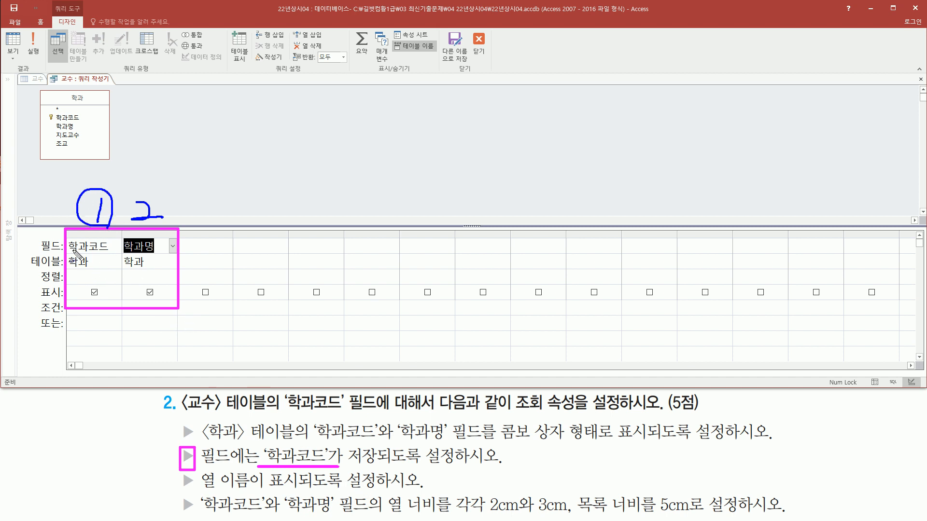
pyautogui.moveTo(99, 276); pyautogui.dragTo(106, 274)
pyautogui.moveTo(176, 217); pyautogui.dragTo(166, 229)
pyautogui.press('Escape')
pyautogui.hotkey('ctrl', 'shift', 'd')
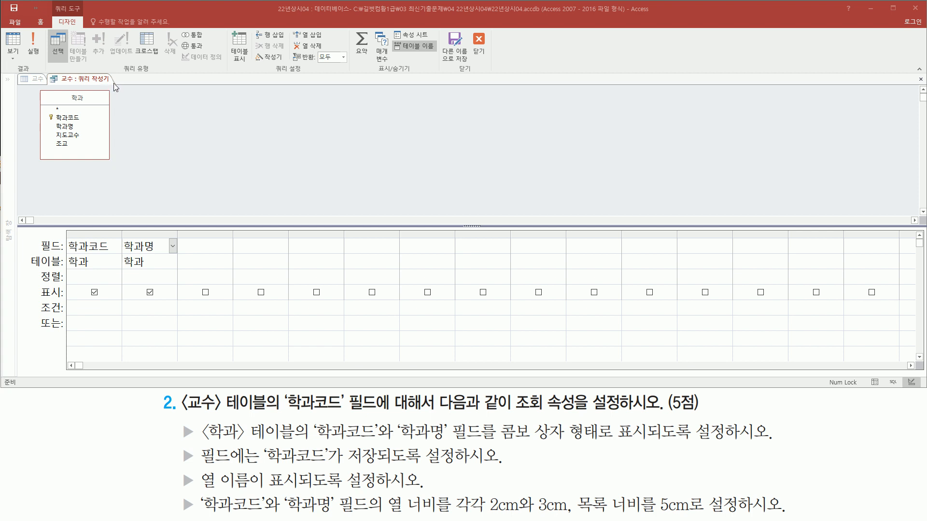
# Close the query builder and save its SQL statement to the 행 원본 property.
pyautogui.moveTo(469, 28); pyautogui.dragTo(494, 61)
pyautogui.press('Escape')
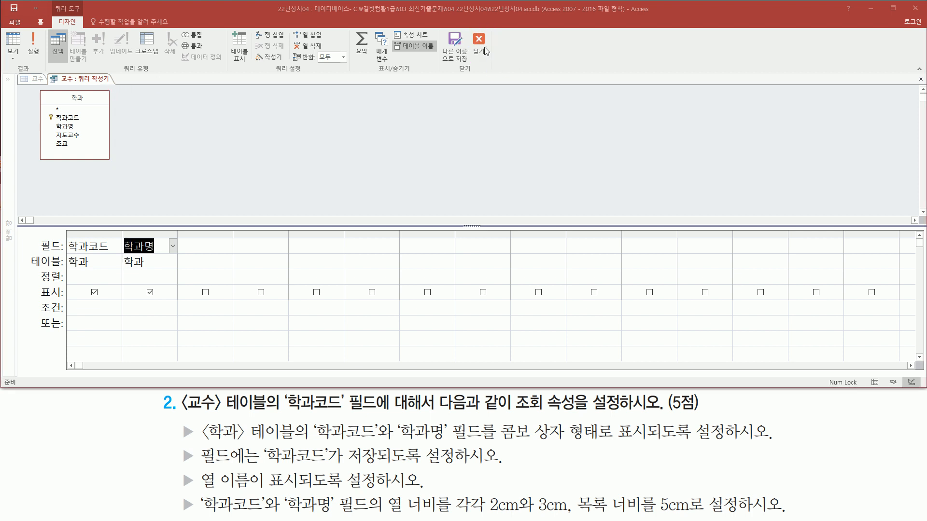
pyautogui.click(485, 47)
pyautogui.hotkey('ctrl', 'shift', 'd')
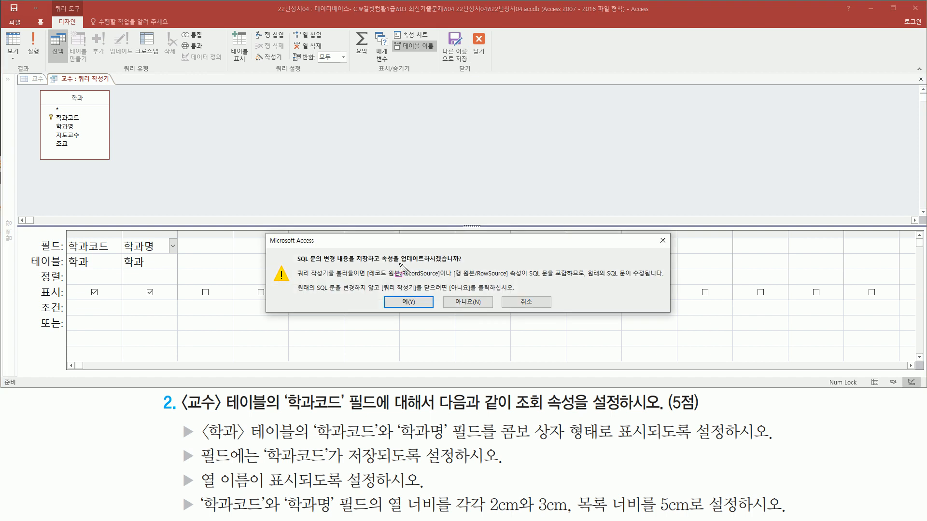
pyautogui.moveTo(396, 265); pyautogui.dragTo(469, 265)
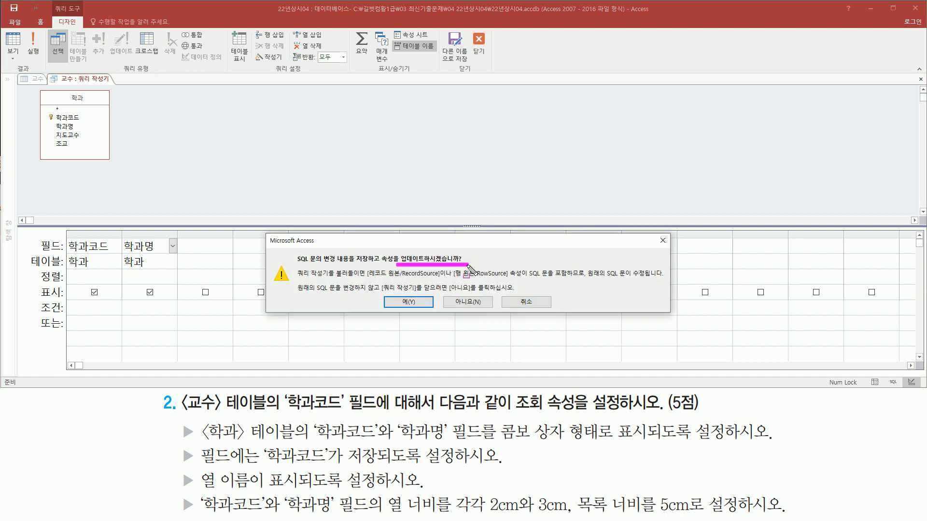
pyautogui.moveTo(388, 293); pyautogui.dragTo(425, 308)
pyautogui.press('Escape')
pyautogui.click(413, 303)
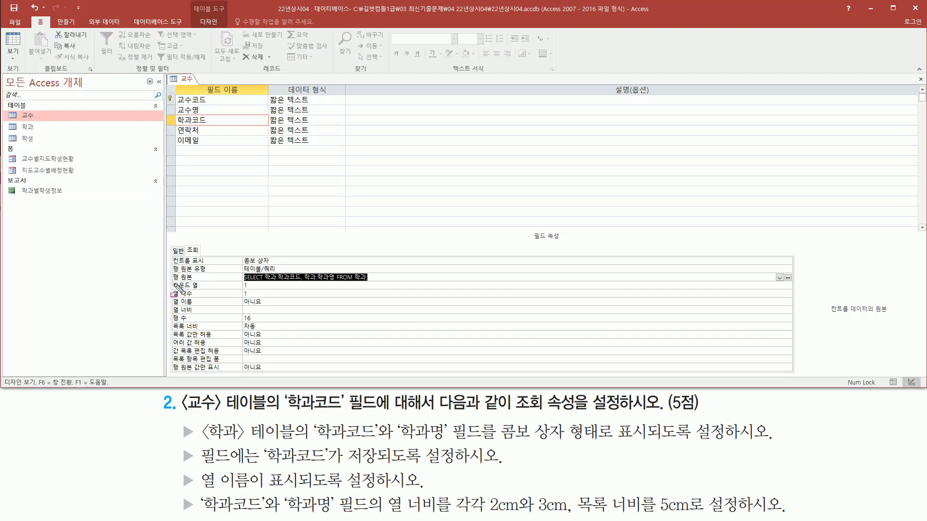
pyautogui.moveTo(169, 282)
pyautogui.mouseDown()
pyautogui.moveTo(360, 287)
pyautogui.moveTo(380, 271)
pyautogui.mouseUp()
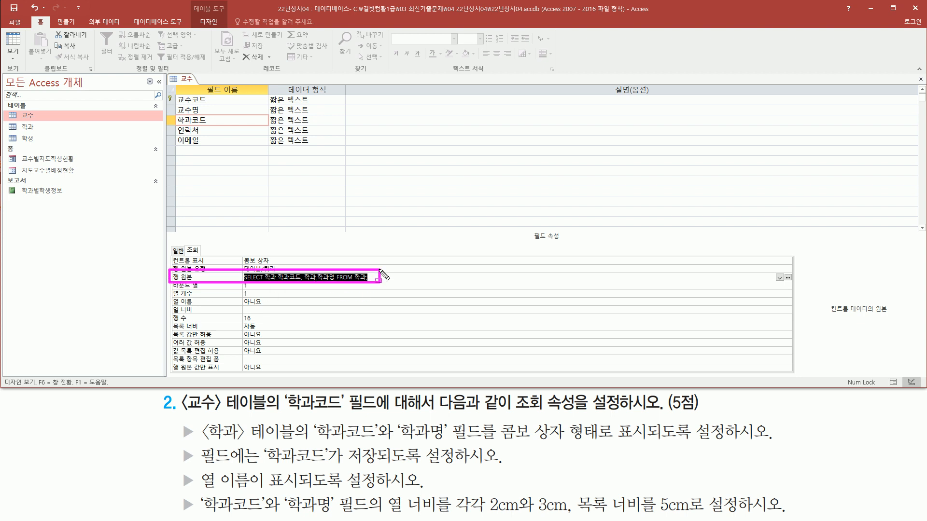
pyautogui.moveTo(178, 442); pyautogui.dragTo(204, 476)
pyautogui.moveTo(262, 466); pyautogui.dragTo(489, 467)
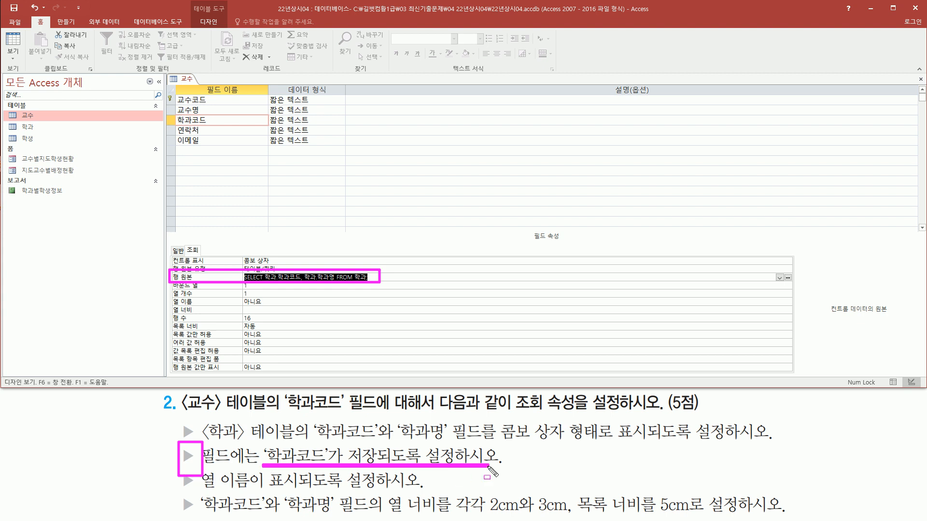
pyautogui.press('Escape')
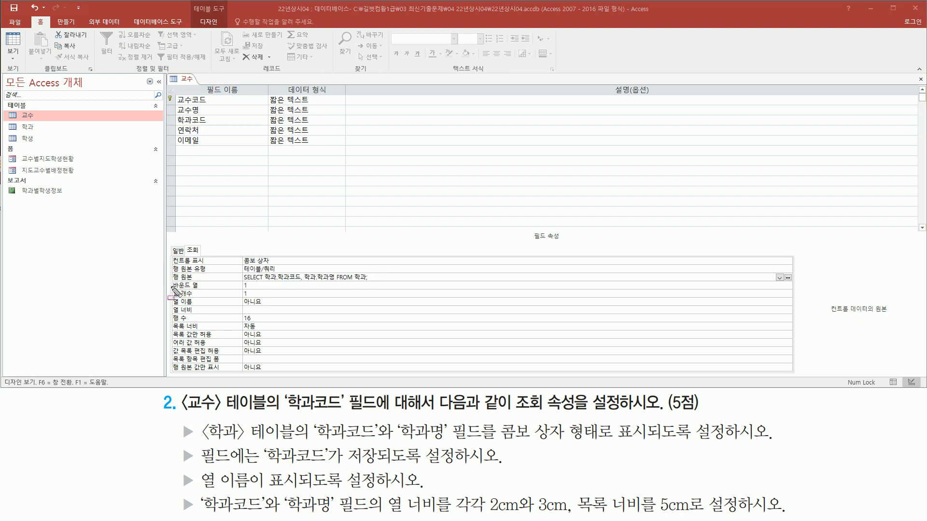
pyautogui.moveTo(171, 280); pyautogui.dragTo(284, 291)
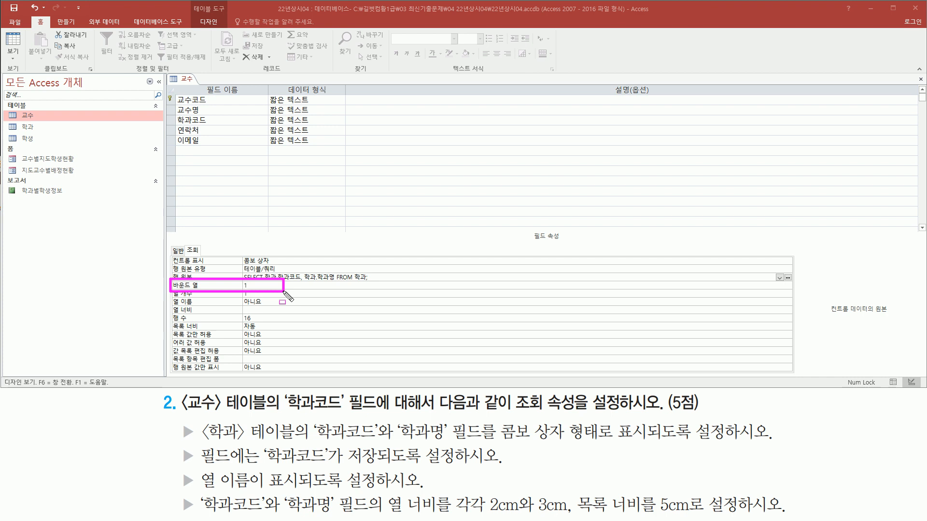
pyautogui.moveTo(289, 295); pyautogui.dragTo(288, 293)
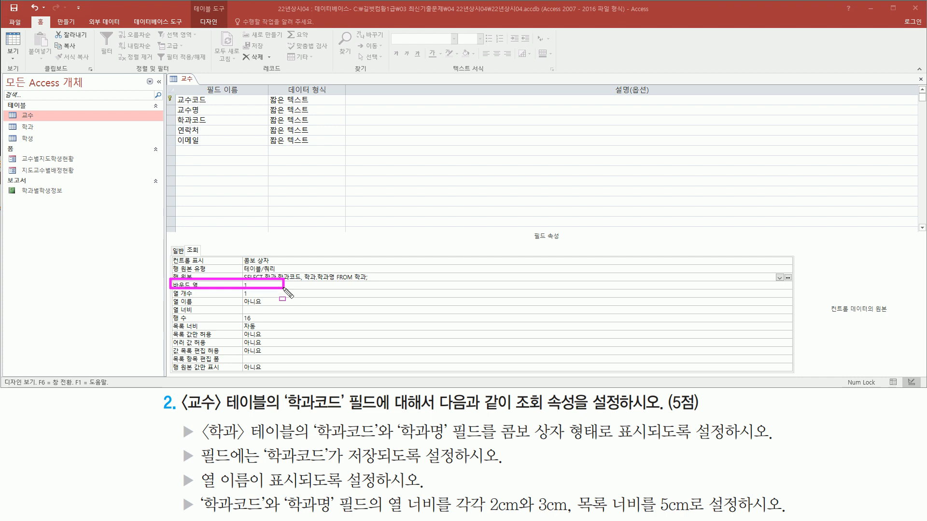
# Set the 학과코드 field's 열 개수 lookup property to 2.
pyautogui.moveTo(169, 298); pyautogui.dragTo(252, 298)
pyautogui.press('Escape')
pyautogui.click(254, 294)
pyautogui.click(234, 293)
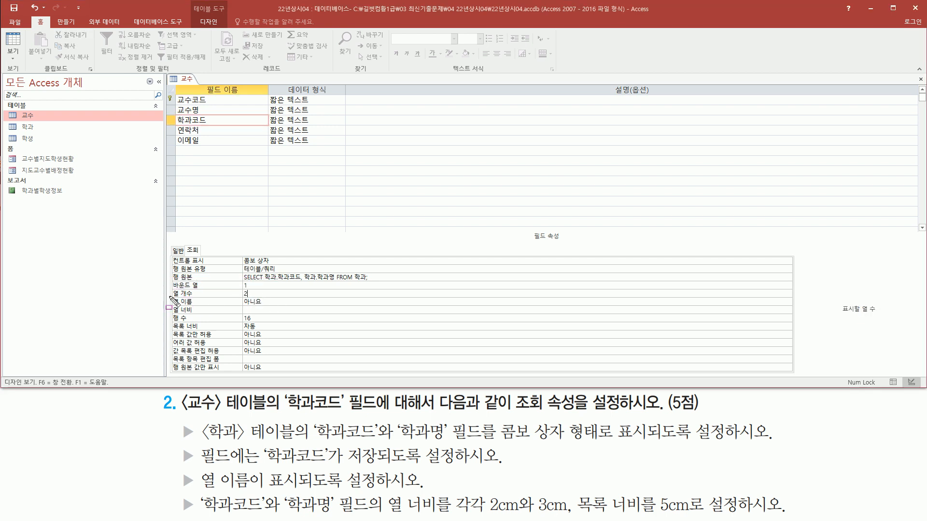
pyautogui.moveTo(168, 302); pyautogui.dragTo(263, 289)
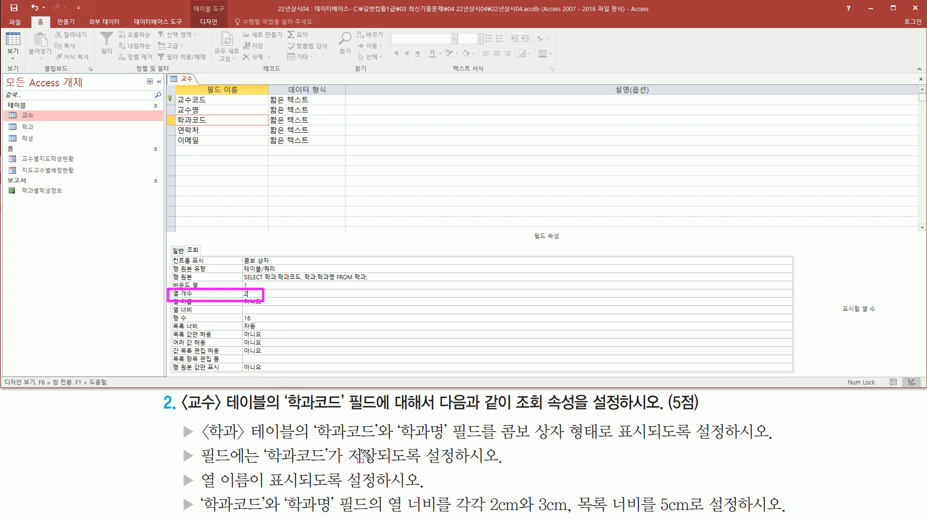
pyautogui.moveTo(314, 440); pyautogui.dragTo(445, 441)
# Set the 학과코드 field's 열 이름 lookup property to 예 so the column headings are displayed.
pyautogui.moveTo(180, 467)
pyautogui.mouseDown()
pyautogui.moveTo(193, 497)
pyautogui.moveTo(421, 491)
pyautogui.mouseUp()
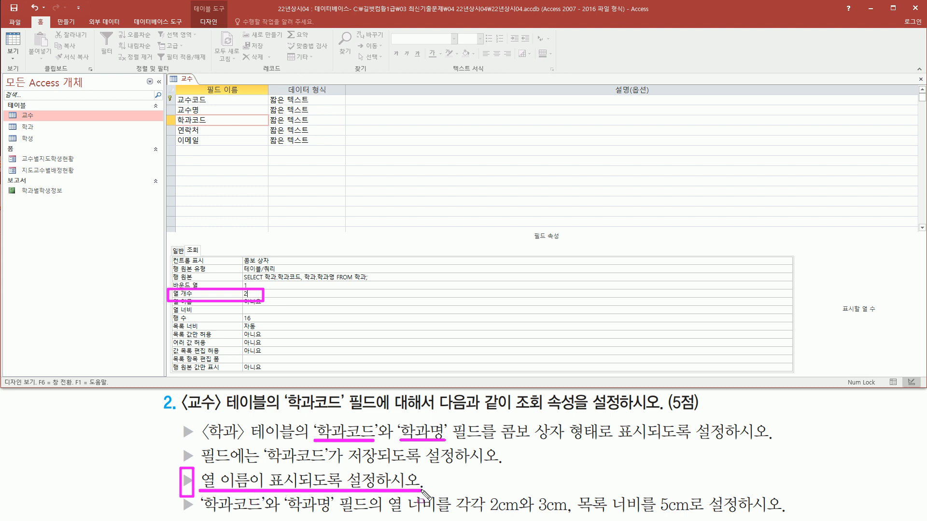
pyautogui.press('Escape')
pyautogui.hotkey('ctrl', '2')
pyautogui.moveTo(167, 296)
pyautogui.mouseDown()
pyautogui.moveTo(198, 307)
pyautogui.moveTo(314, 308)
pyautogui.mouseUp()
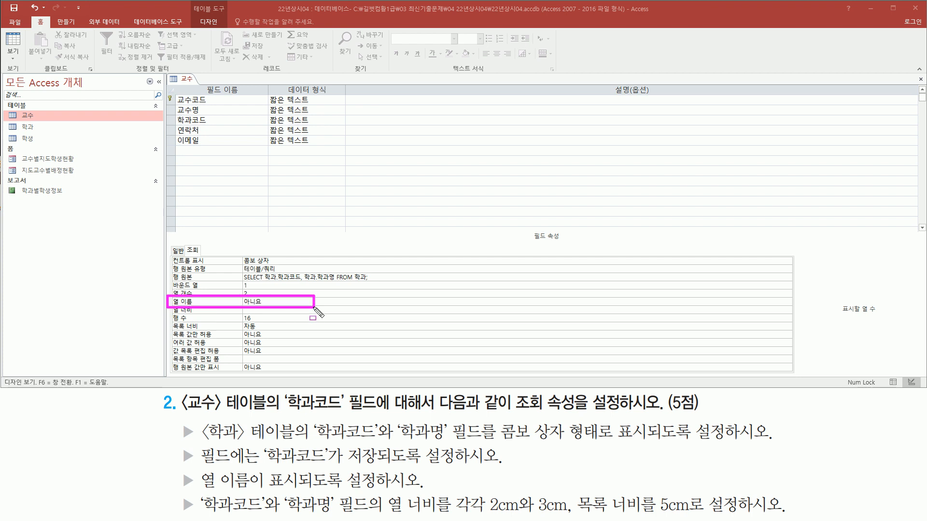
pyautogui.press('Escape')
pyautogui.click(275, 303)
pyautogui.doubleClick(275, 303)
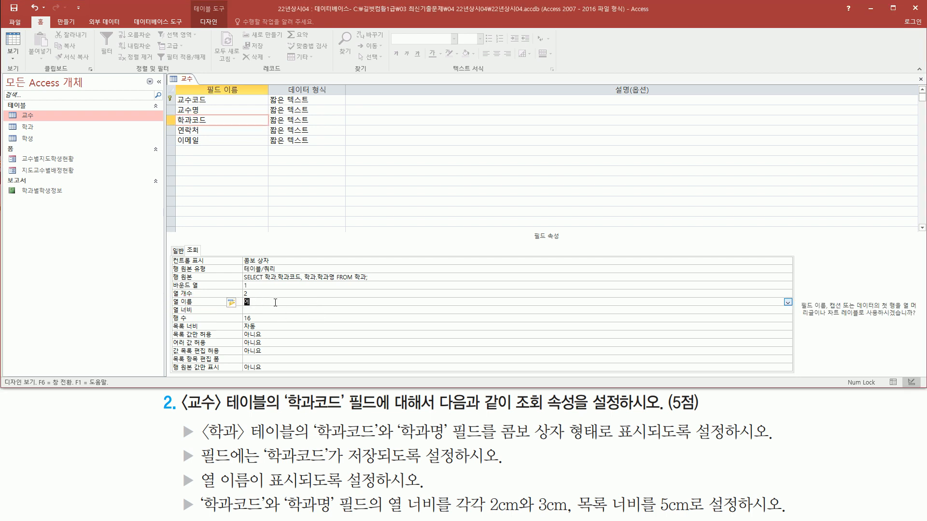
pyautogui.hotkey('ctrl', '2')
pyautogui.moveTo(169, 306)
pyautogui.mouseDown()
pyautogui.moveTo(263, 307)
pyautogui.moveTo(268, 298)
pyautogui.mouseUp()
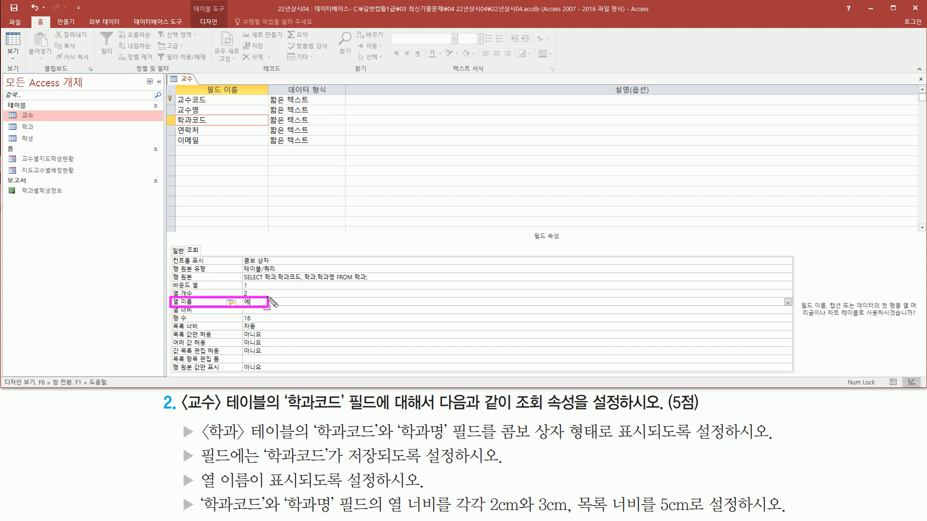
pyautogui.moveTo(197, 489)
pyautogui.mouseDown()
pyautogui.moveTo(208, 506)
pyautogui.moveTo(270, 512)
pyautogui.moveTo(751, 515)
pyautogui.mouseUp()
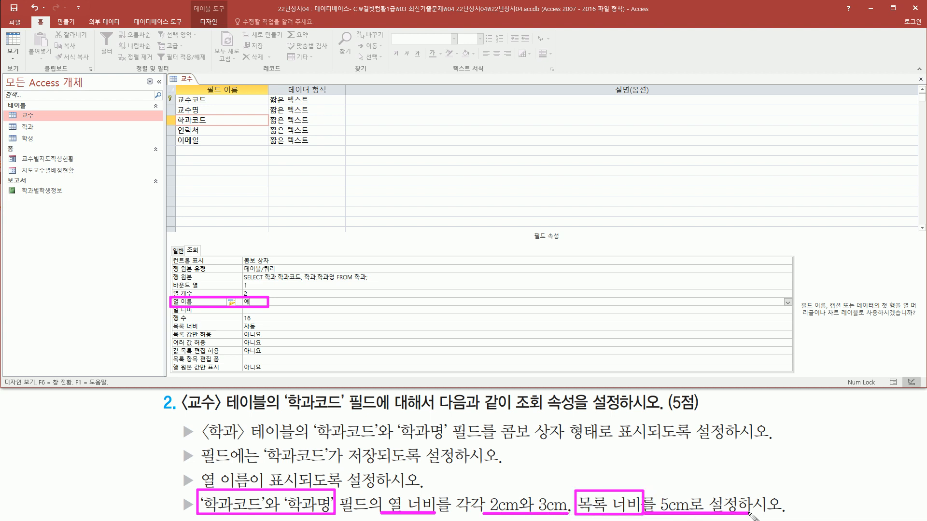
# Set the 학과코드 field's 열 너비 lookup property to 2cm;3cm.
pyautogui.press('Escape')
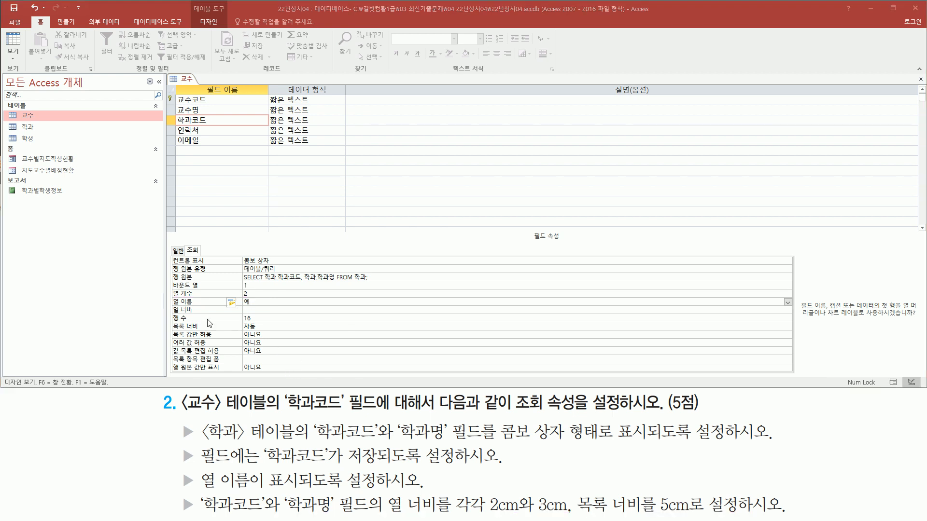
pyautogui.hotkey('ctrl', '2')
pyautogui.moveTo(171, 314); pyautogui.dragTo(207, 316)
pyautogui.press('Escape')
pyautogui.click(270, 310)
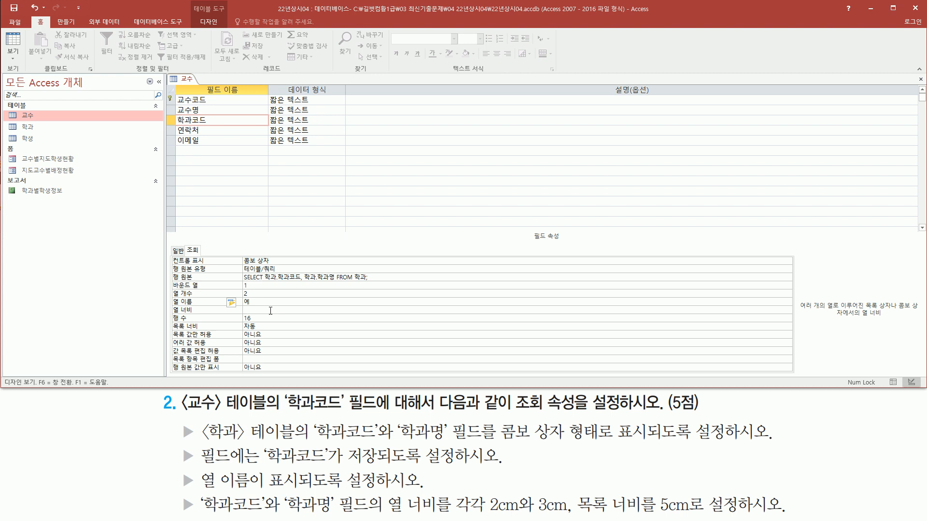
pyautogui.write('2;3')
pyautogui.click(271, 317)
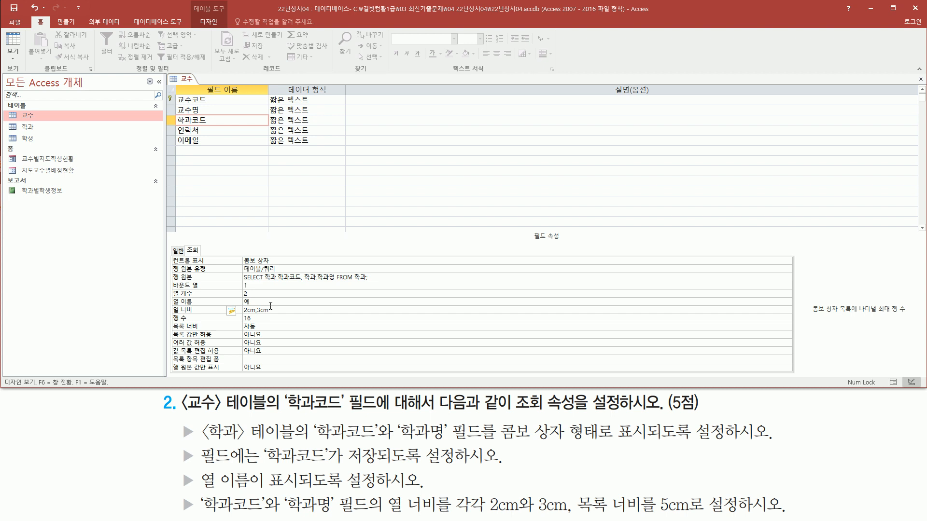
# Set the 학과코드 field's 목록 너비 lookup property to 5cm.
pyautogui.doubleClick(265, 328)
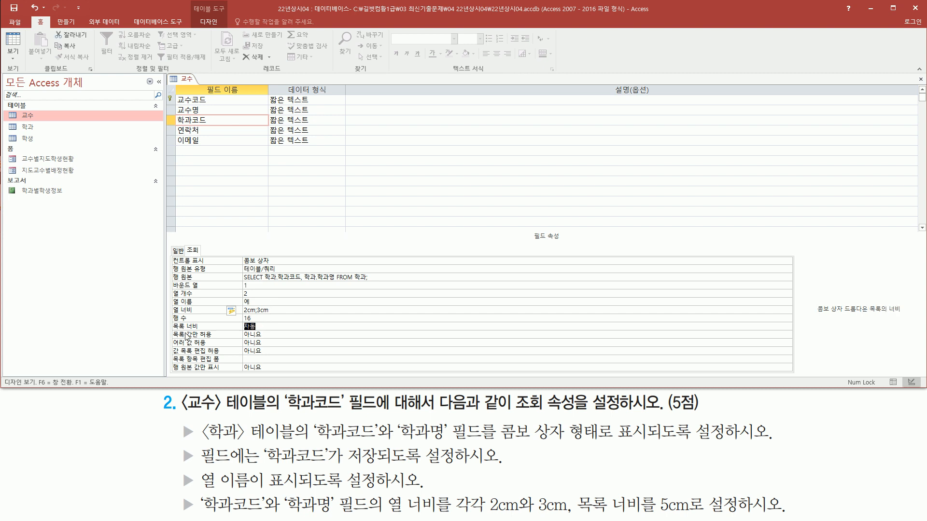
pyautogui.moveTo(169, 333)
pyautogui.mouseDown()
pyautogui.moveTo(265, 334)
pyautogui.moveTo(269, 322)
pyautogui.moveTo(227, 328)
pyautogui.mouseUp()
pyautogui.press('Escape')
pyautogui.click(270, 326)
pyautogui.press('BackSpace')
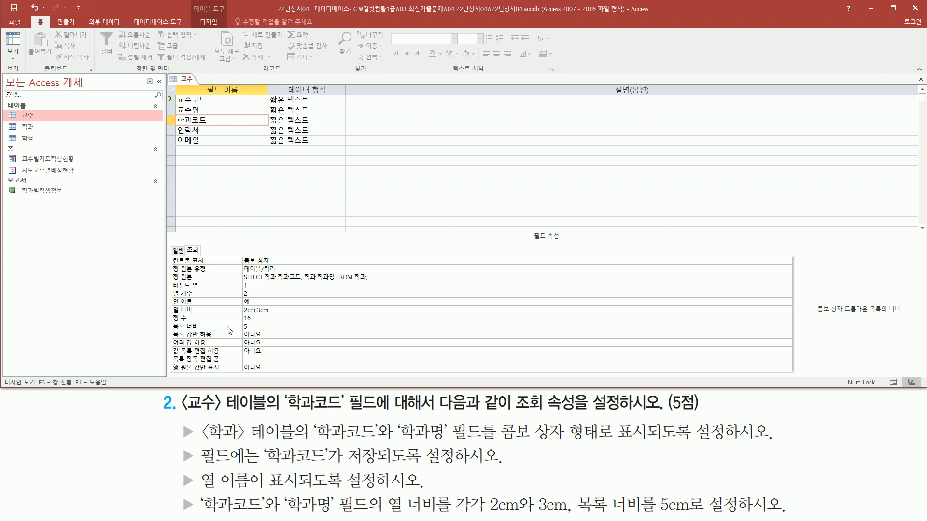
pyautogui.press('Return')
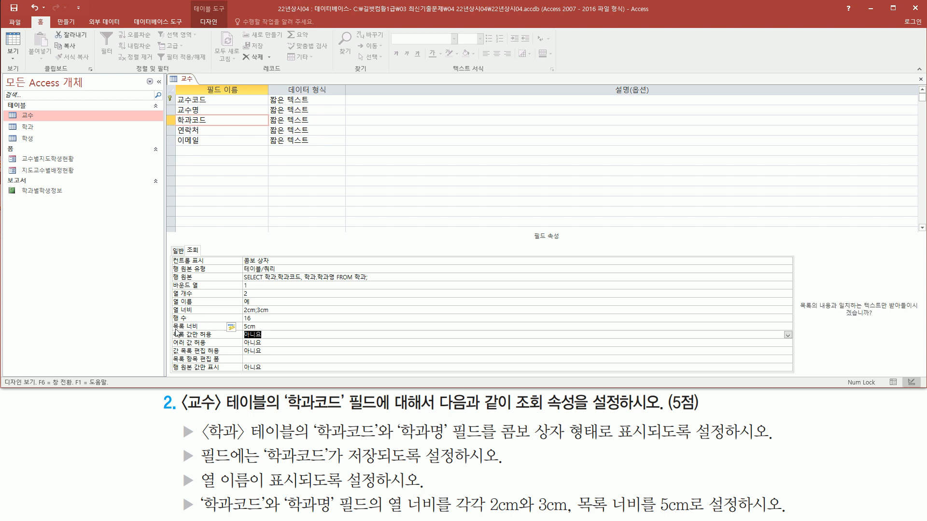
pyautogui.moveTo(172, 331); pyautogui.dragTo(269, 330)
pyautogui.moveTo(164, 315); pyautogui.dragTo(286, 314)
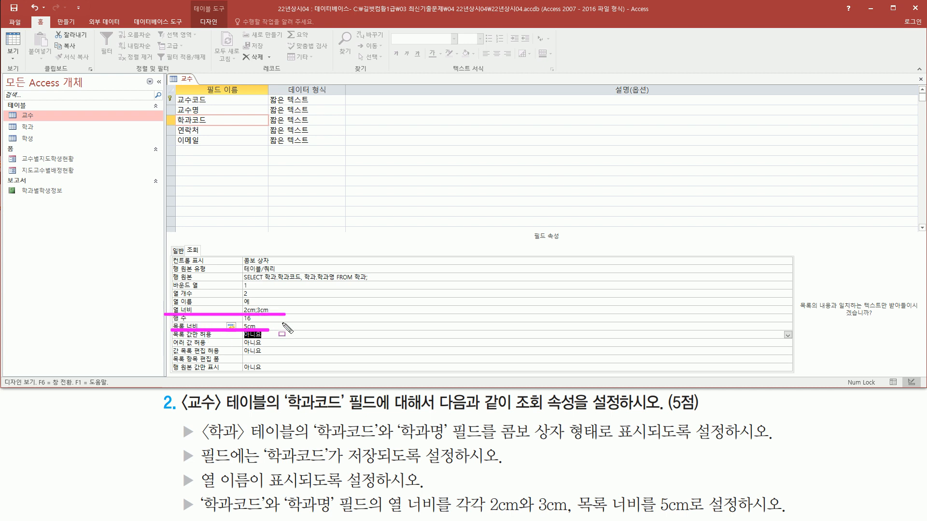
pyautogui.press('Escape')
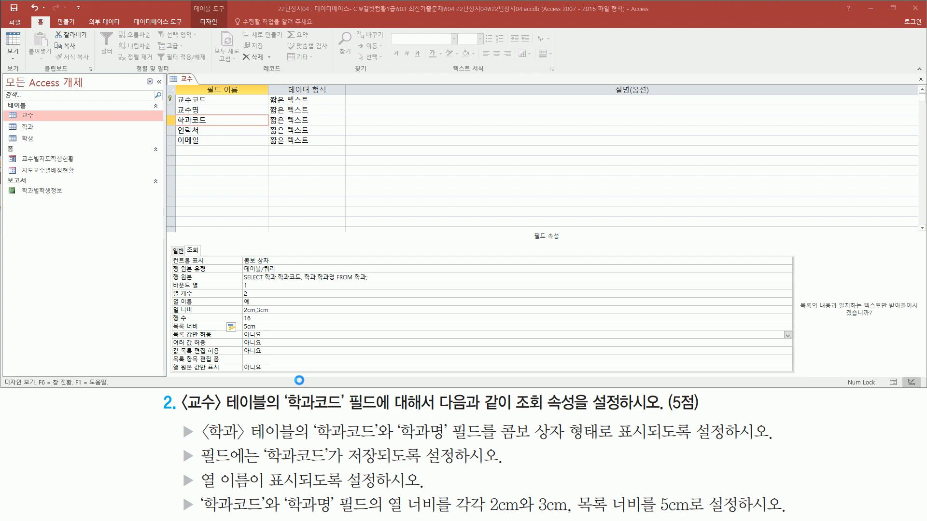
# Switch the 교수 table to datasheet view, saving the design changes.
pyautogui.rightClick(186, 80)
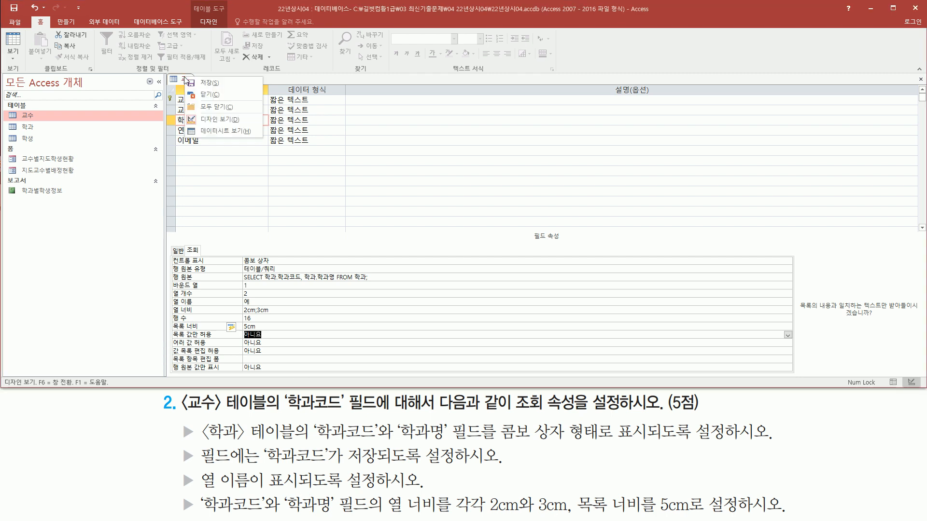
pyautogui.click(234, 131)
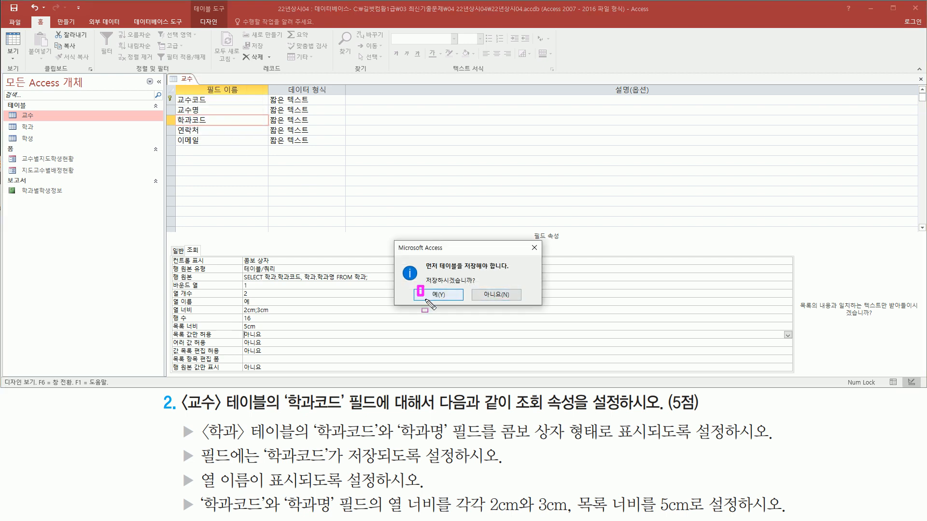
pyautogui.click(450, 298)
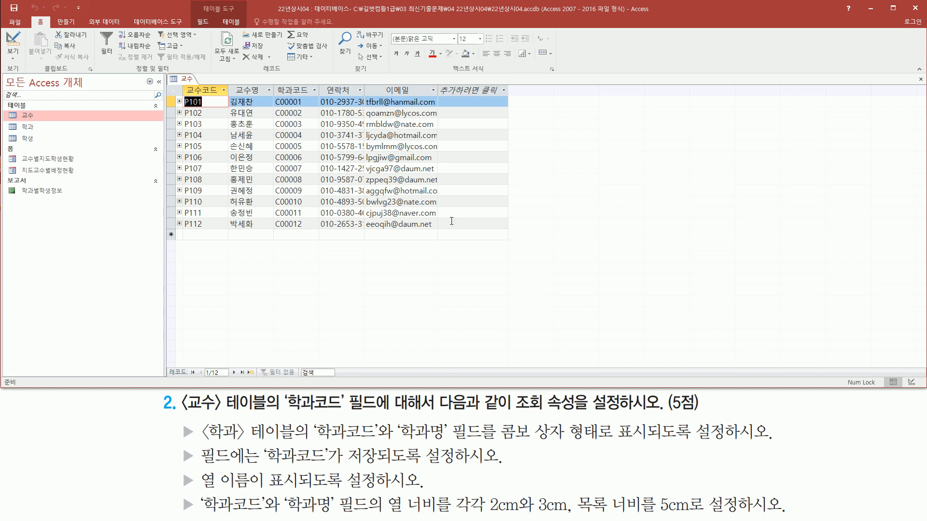
# Check the 학과코드 combo box list in the first record, and close the 교수 table.
pyautogui.click(306, 102)
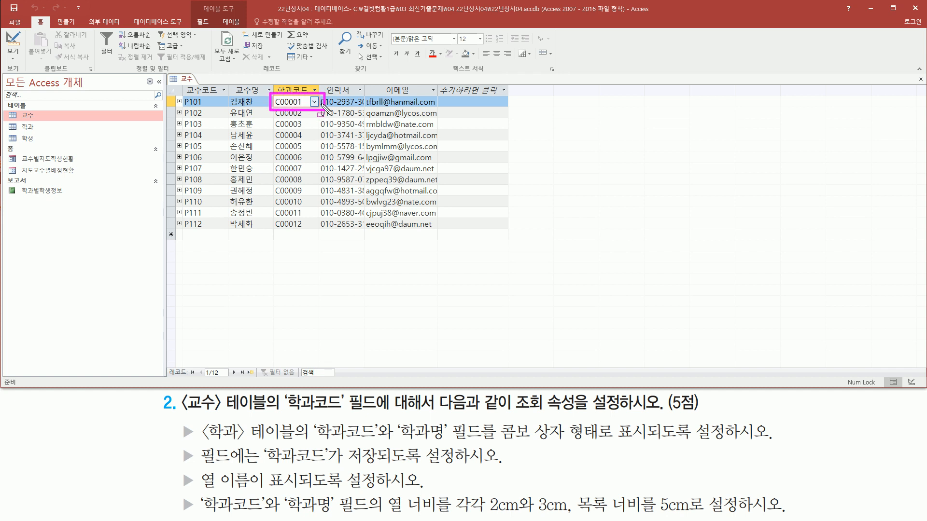
pyautogui.click(314, 103)
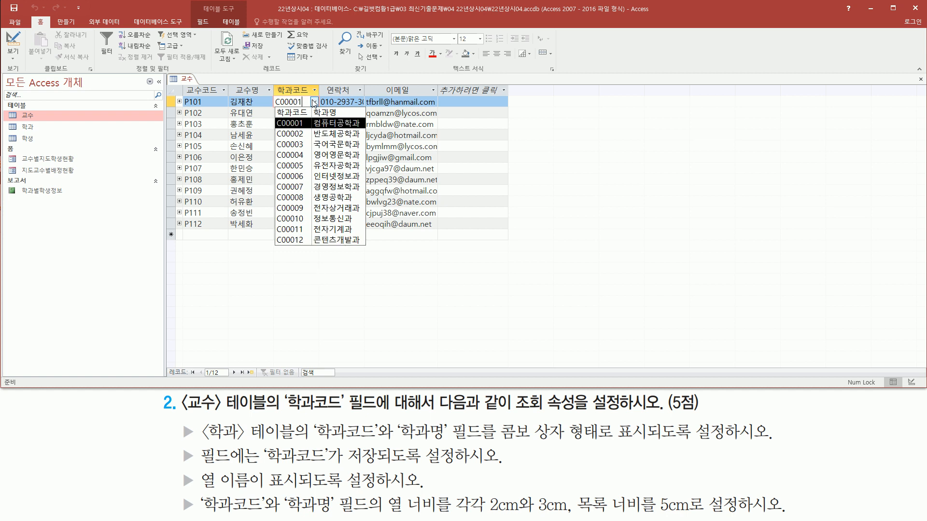
pyautogui.click(204, 79)
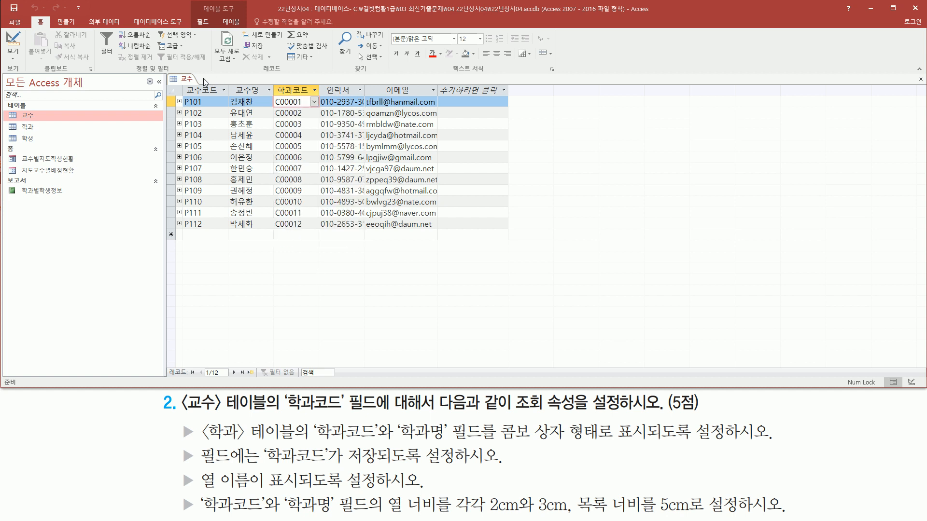
pyautogui.rightClick(176, 81)
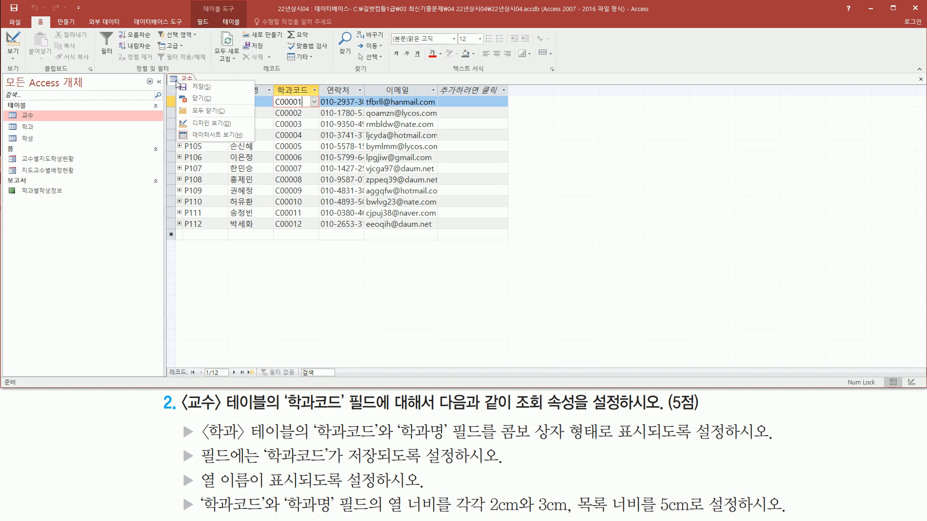
pyautogui.click(207, 99)
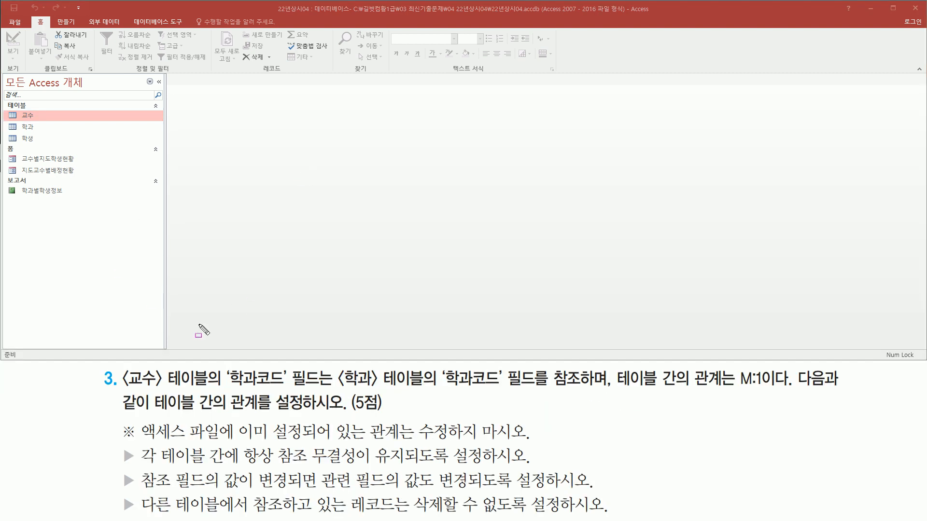
pyautogui.moveTo(123, 385)
pyautogui.mouseDown()
pyautogui.moveTo(426, 390)
pyautogui.moveTo(454, 377)
pyautogui.moveTo(510, 390)
pyautogui.moveTo(610, 387)
pyautogui.mouseUp()
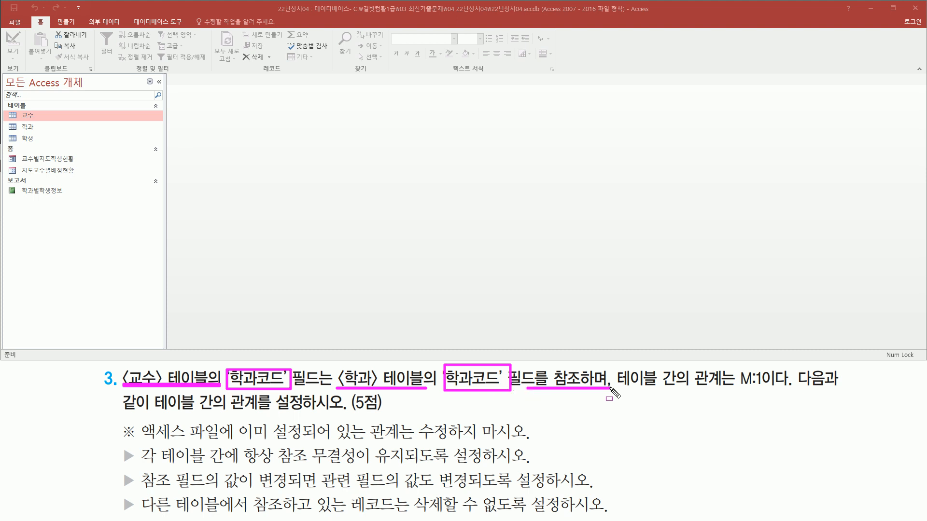
pyautogui.moveTo(729, 389); pyautogui.dragTo(776, 389)
pyautogui.moveTo(222, 414); pyautogui.dragTo(342, 414)
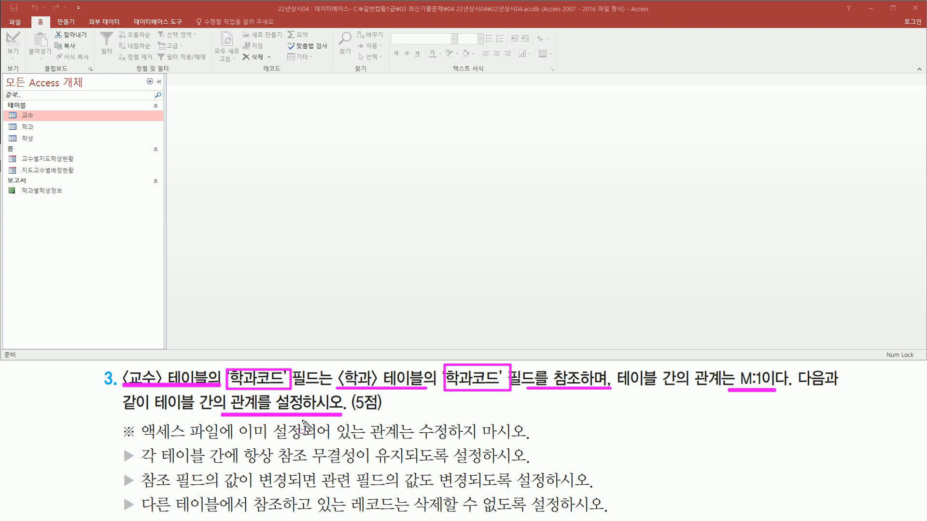
pyautogui.press('Escape')
pyautogui.click(249, 126)
pyautogui.hotkey('ctrl', 'shift', 'd')
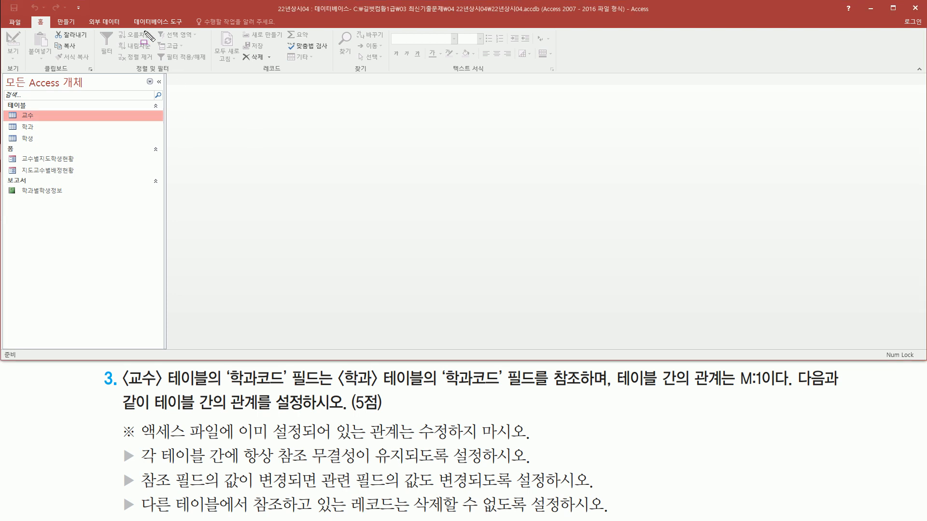
# Open the database's relationships window.
pyautogui.moveTo(128, 13); pyautogui.dragTo(188, 28)
pyautogui.press('Escape')
pyautogui.click(146, 22)
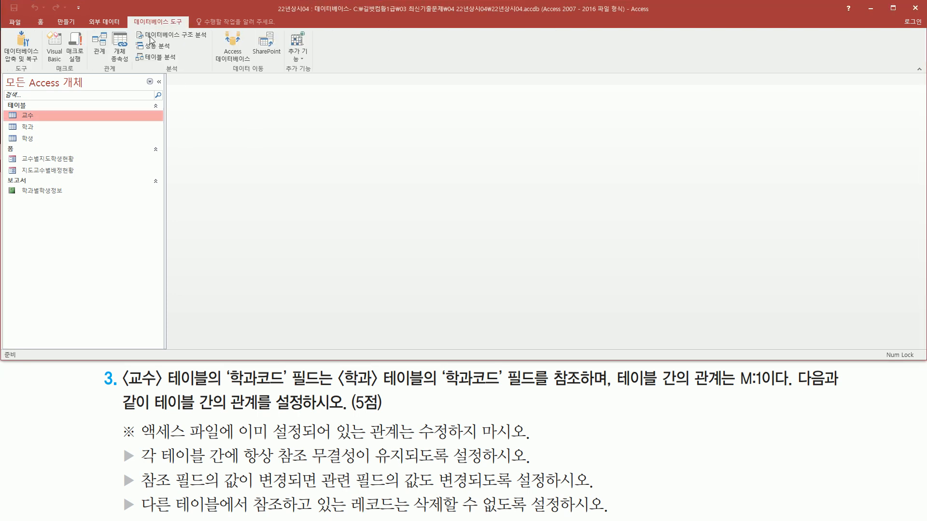
pyautogui.hotkey('ctrl', 'shift', 'd')
pyautogui.moveTo(85, 26); pyautogui.dragTo(110, 58)
pyautogui.press('Escape')
pyautogui.click(94, 44)
pyautogui.hotkey('ctrl', 'shift', 'd')
pyautogui.moveTo(166, 73)
pyautogui.mouseDown()
pyautogui.moveTo(468, 245)
pyautogui.moveTo(672, 295)
pyautogui.mouseUp()
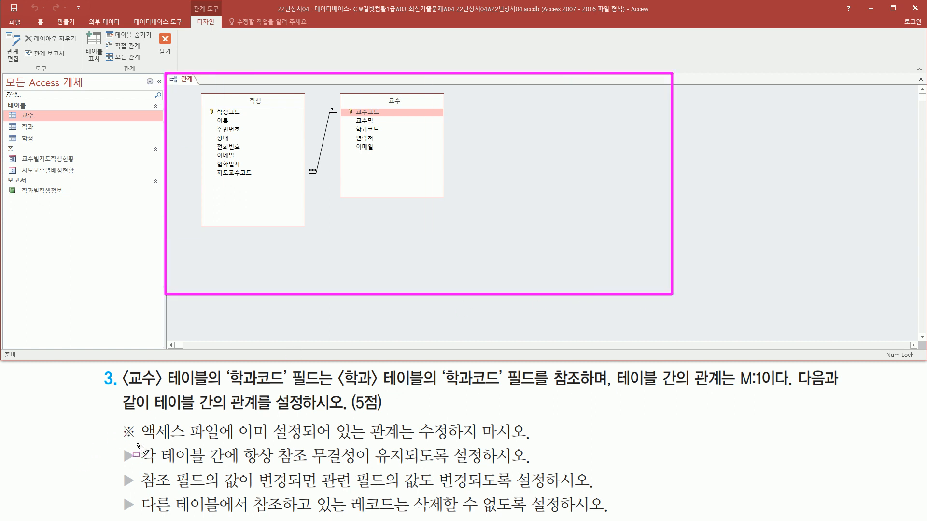
pyautogui.moveTo(137, 441); pyautogui.dragTo(541, 448)
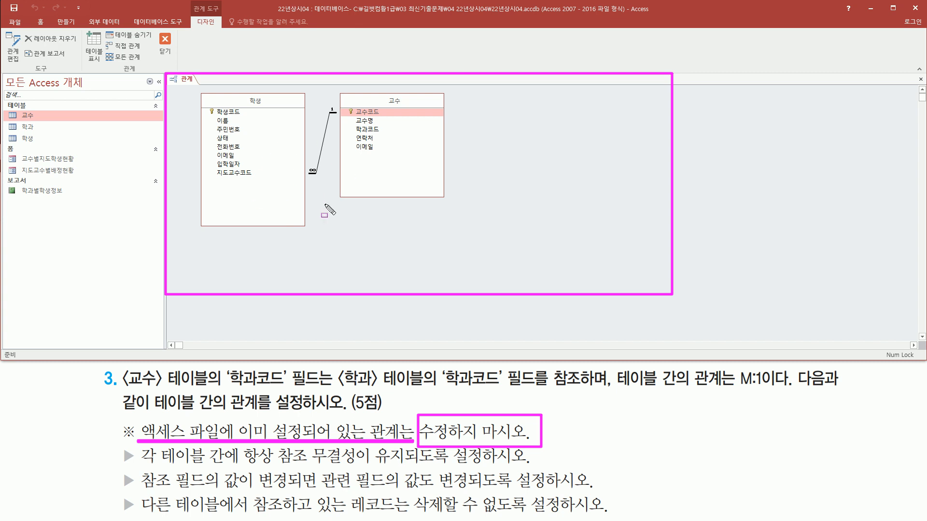
pyautogui.press('Escape')
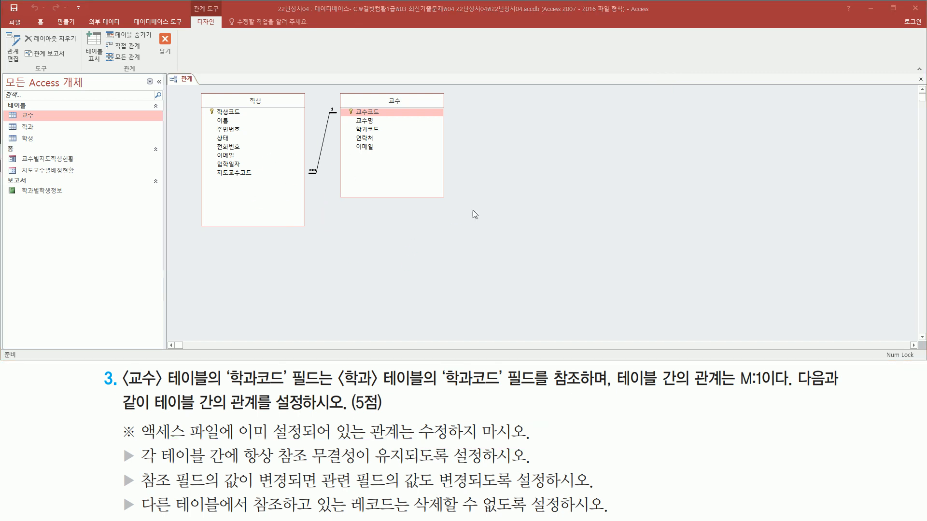
pyautogui.moveTo(121, 387); pyautogui.dragTo(201, 388)
pyautogui.moveTo(339, 388); pyautogui.dragTo(423, 388)
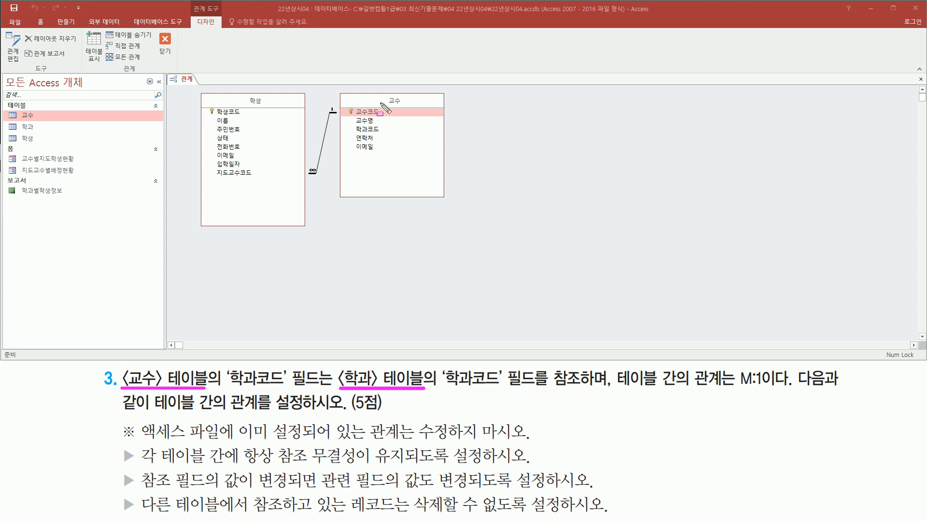
pyautogui.click(339, 92)
pyautogui.moveTo(352, 114); pyautogui.dragTo(447, 204)
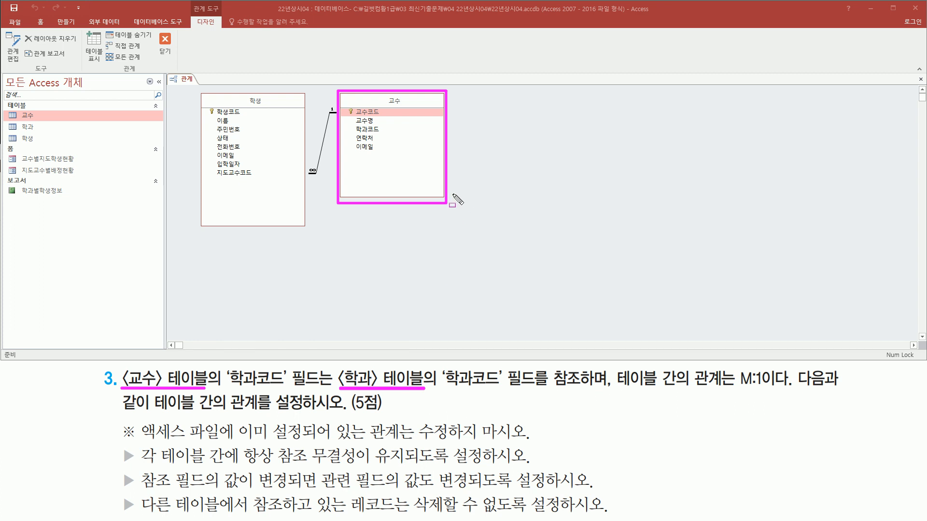
pyautogui.moveTo(488, 100)
pyautogui.mouseDown()
pyautogui.moveTo(769, 261)
pyautogui.moveTo(859, 266)
pyautogui.mouseUp()
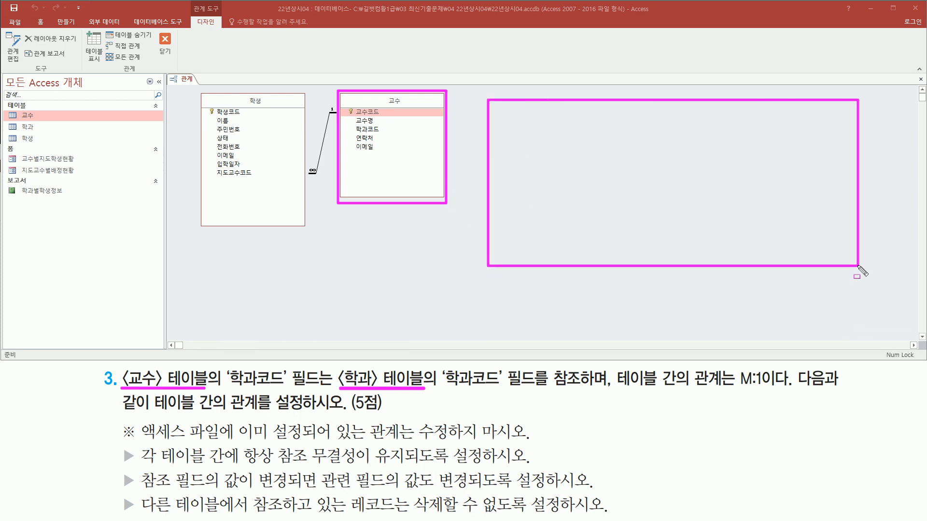
# Add the 학과 table to the relationships layout and close the table selection dialog.
pyautogui.rightClick(496, 107)
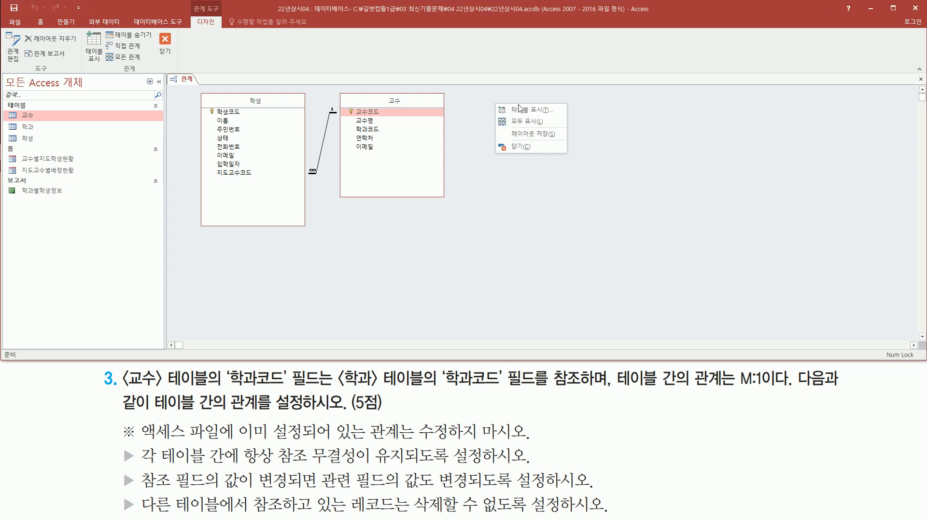
pyautogui.click(531, 109)
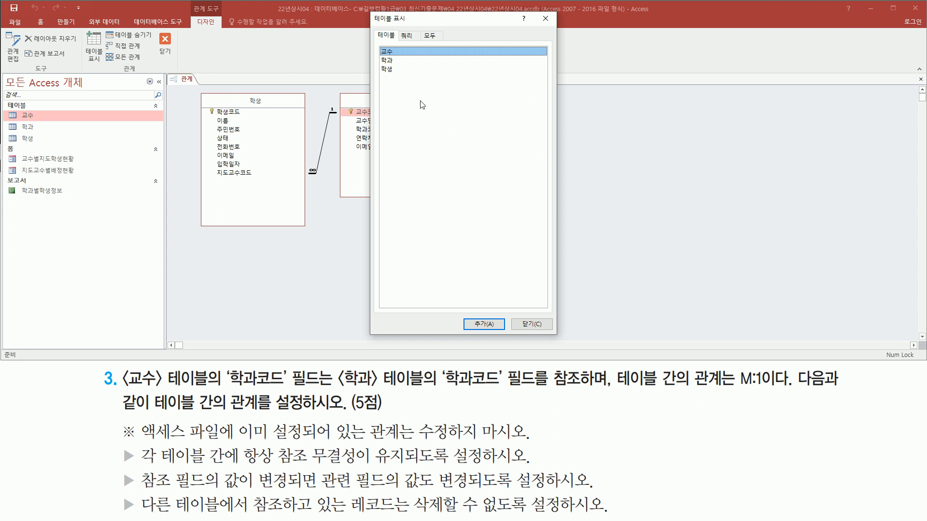
pyautogui.click(399, 61)
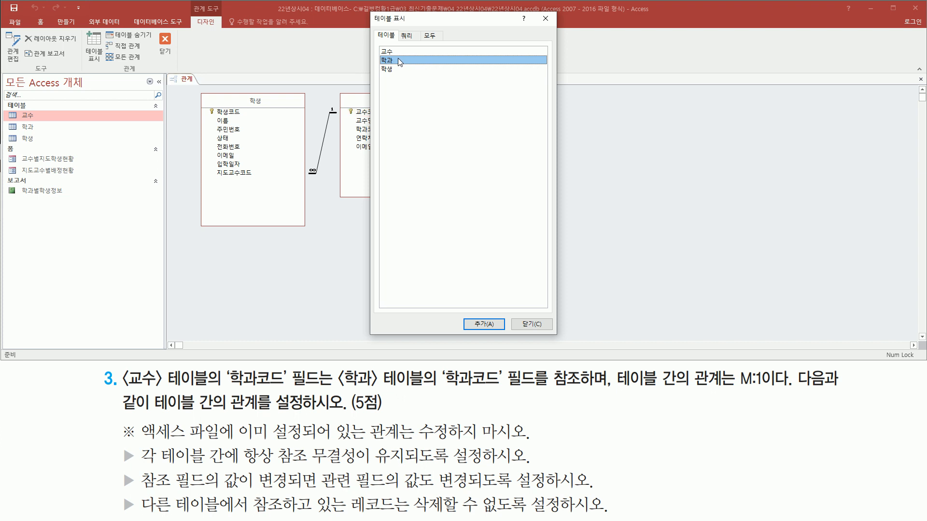
pyautogui.moveTo(413, 25); pyautogui.dragTo(630, 38)
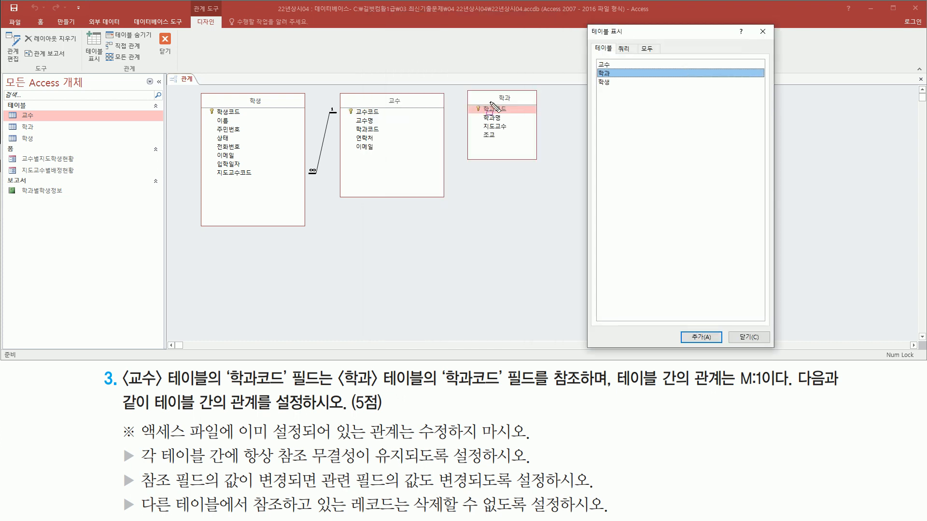
pyautogui.moveTo(536, 159); pyautogui.dragTo(551, 172)
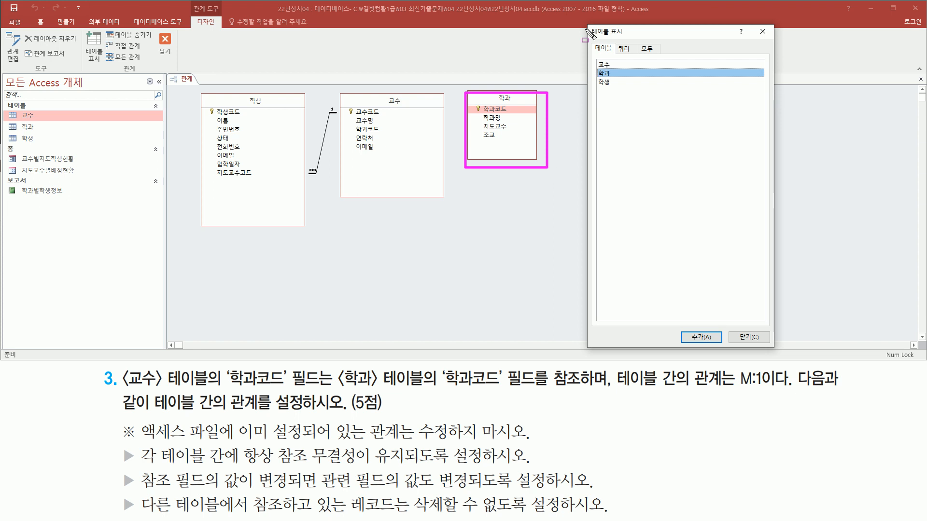
pyautogui.moveTo(756, 25); pyautogui.dragTo(772, 41)
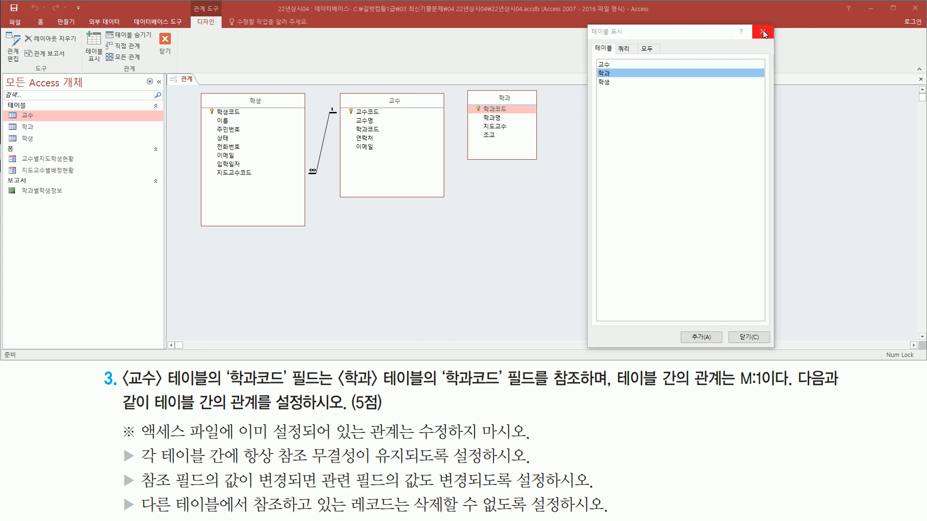
pyautogui.click(762, 32)
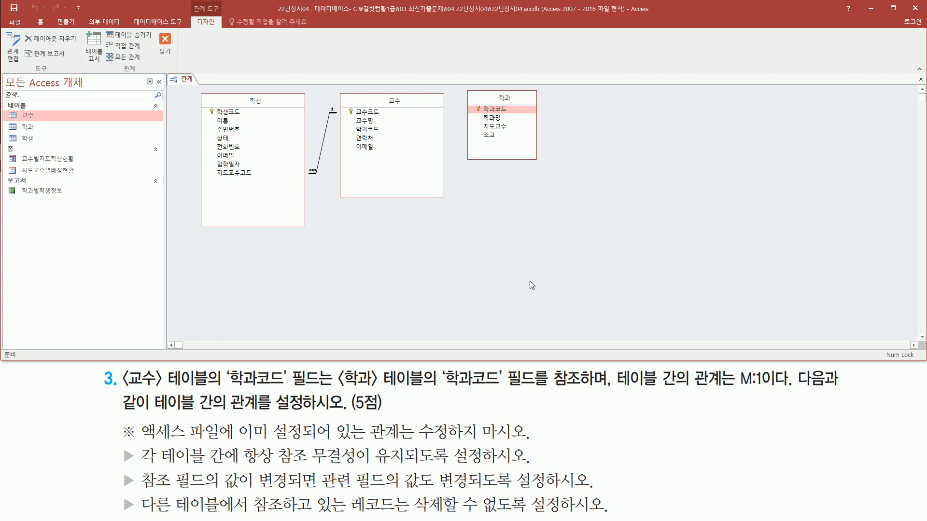
pyautogui.moveTo(349, 124); pyautogui.dragTo(390, 136)
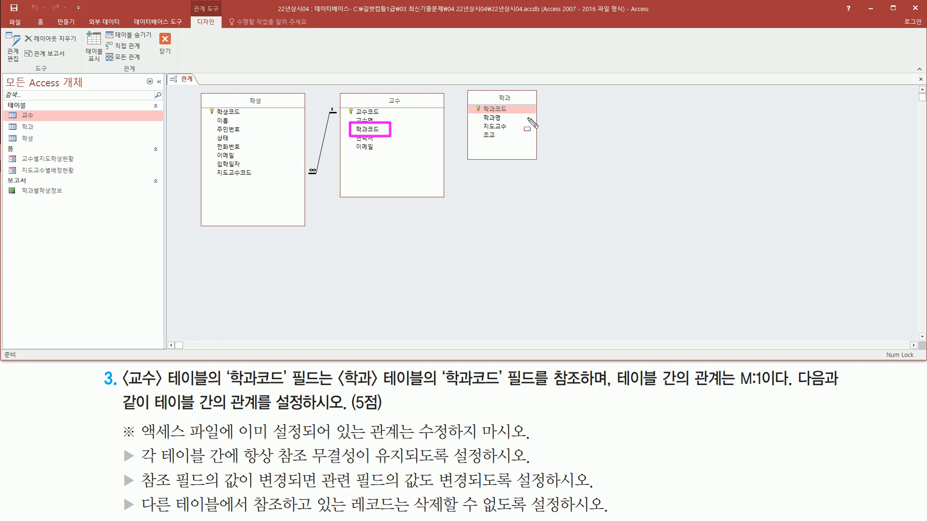
pyautogui.moveTo(474, 102)
pyautogui.mouseDown()
pyautogui.moveTo(507, 122)
pyautogui.moveTo(514, 115)
pyautogui.mouseUp()
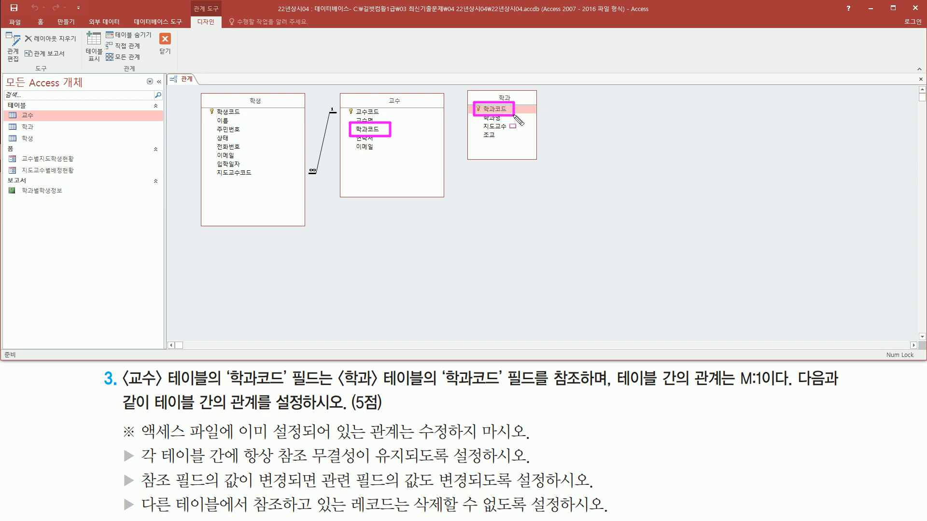
# Link the 학과코드 field of the 교수 table to the 학과코드 field of the 학과 table to start a new relationship.
pyautogui.press('Escape')
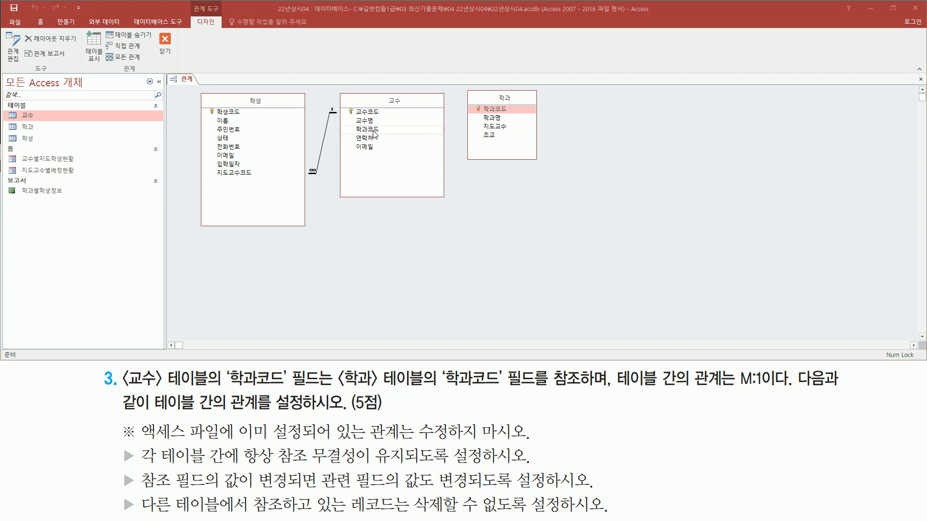
pyautogui.click(370, 129)
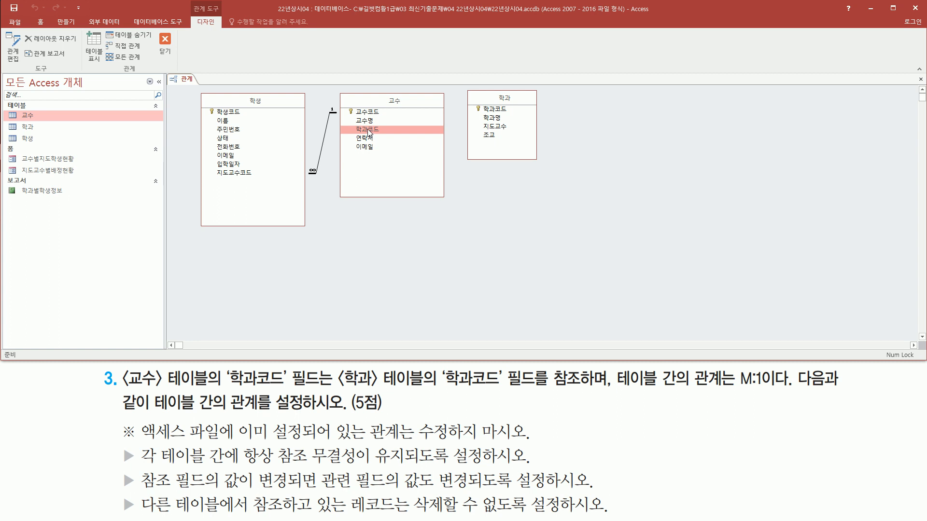
pyautogui.moveTo(367, 130); pyautogui.dragTo(500, 110)
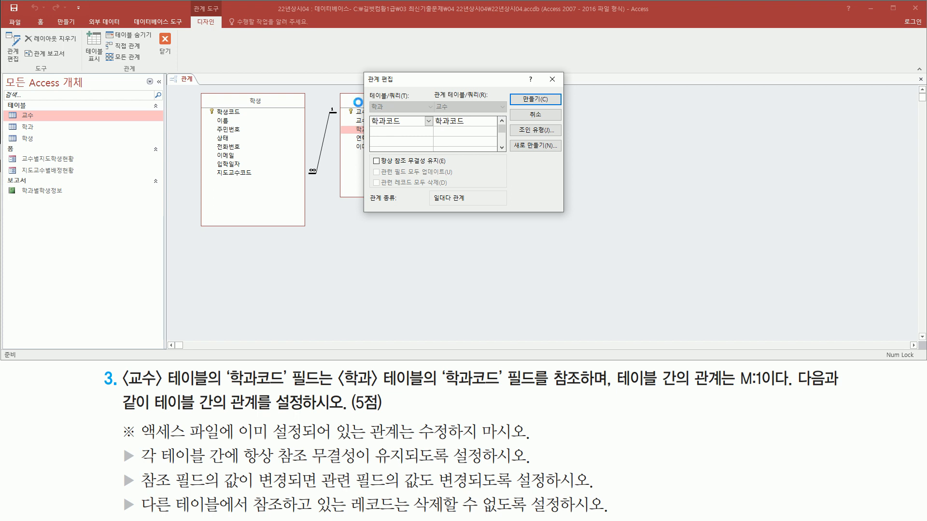
pyautogui.moveTo(358, 68)
pyautogui.mouseDown()
pyautogui.moveTo(533, 204)
pyautogui.moveTo(579, 216)
pyautogui.moveTo(571, 218)
pyautogui.mouseUp()
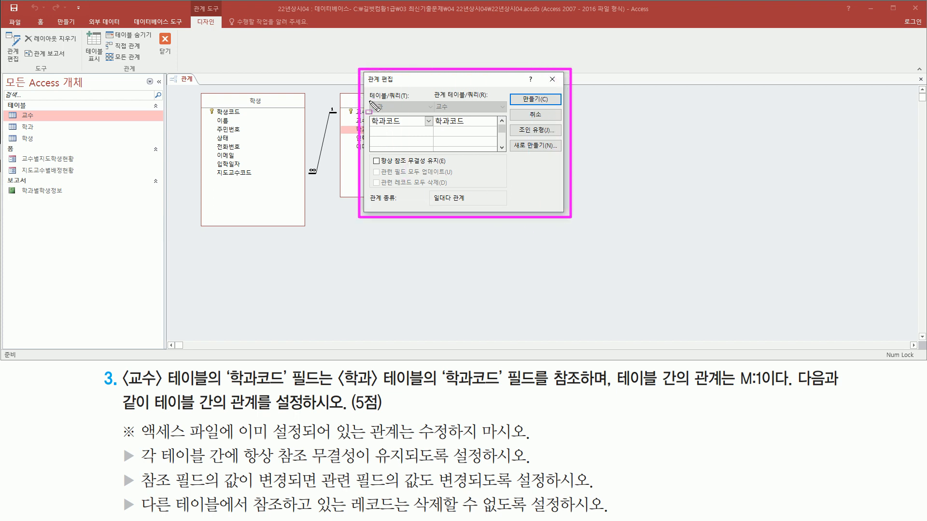
pyautogui.moveTo(369, 100); pyautogui.dragTo(411, 132)
pyautogui.moveTo(433, 100); pyautogui.dragTo(475, 127)
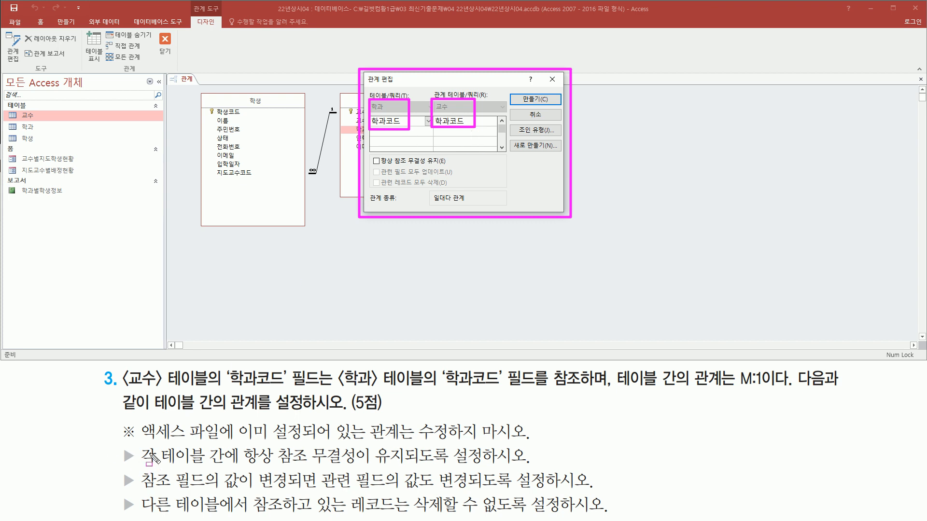
# Enforce referential integrity and enable cascading updates of related fields for the 학과–교수 relationship.
pyautogui.moveTo(143, 467); pyautogui.dragTo(520, 466)
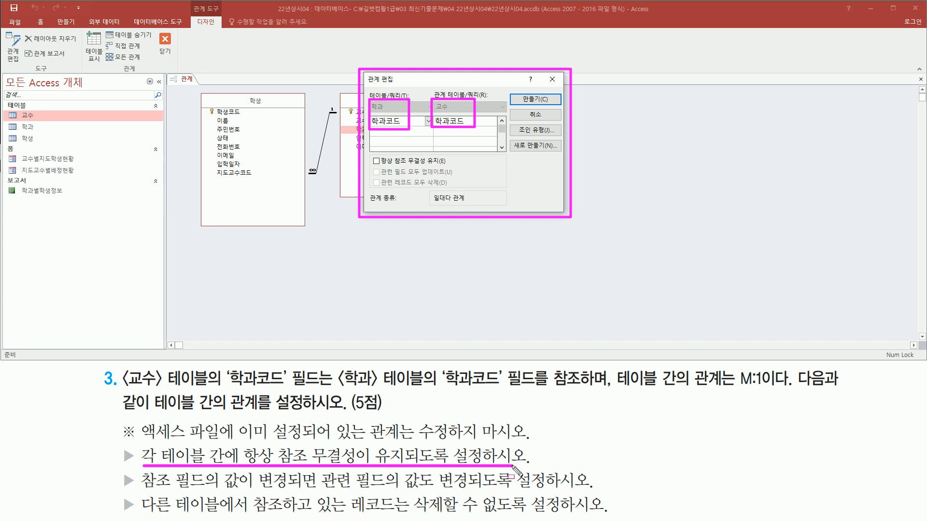
pyautogui.moveTo(368, 155); pyautogui.dragTo(457, 166)
pyautogui.press('Escape')
pyautogui.click(389, 162)
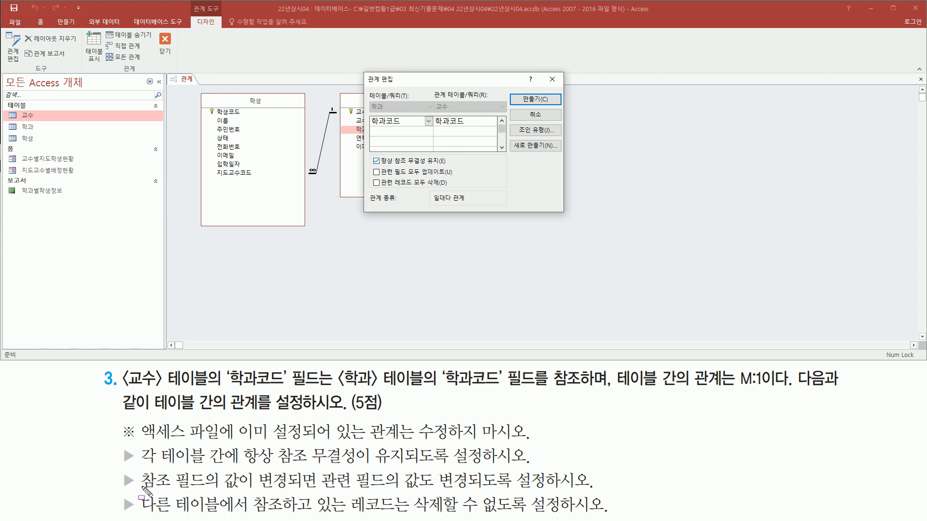
pyautogui.moveTo(143, 491); pyautogui.dragTo(600, 493)
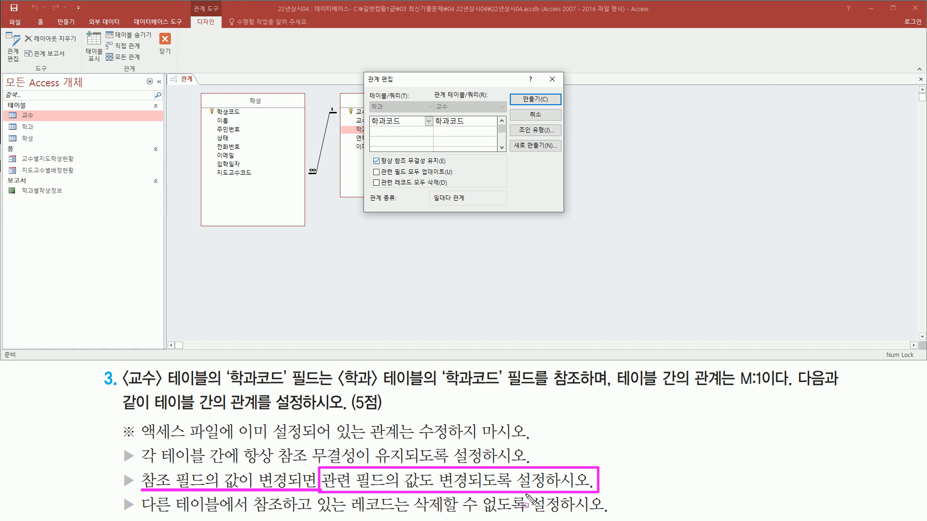
pyautogui.moveTo(369, 177); pyautogui.dragTo(453, 178)
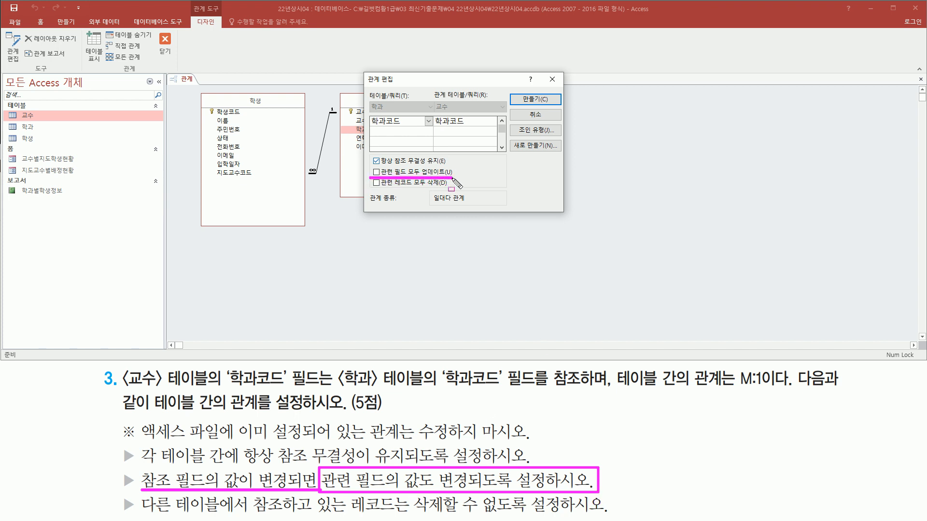
pyautogui.press('Escape')
pyautogui.click(376, 173)
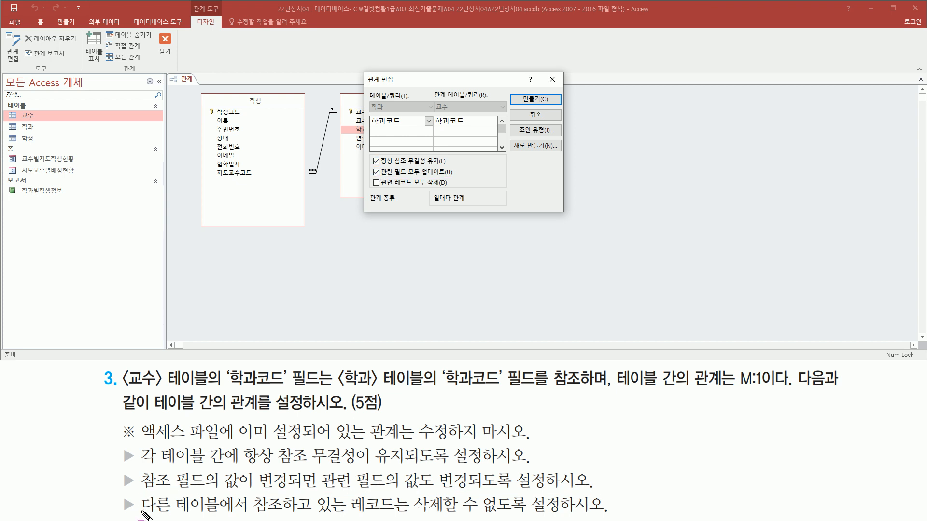
# Create the 학과–교수 relationship, leaving cascading deletion of related records off.
pyautogui.moveTo(139, 514); pyautogui.dragTo(621, 519)
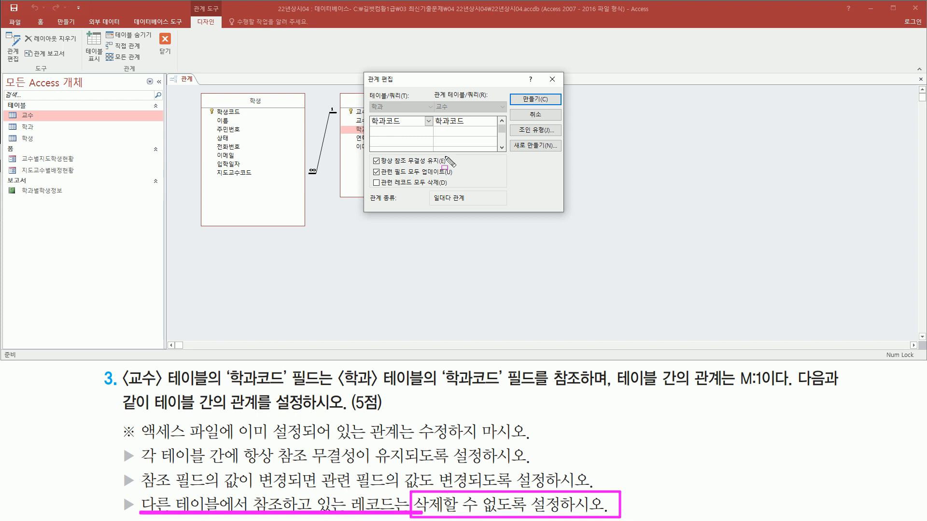
pyautogui.moveTo(375, 188); pyautogui.dragTo(450, 188)
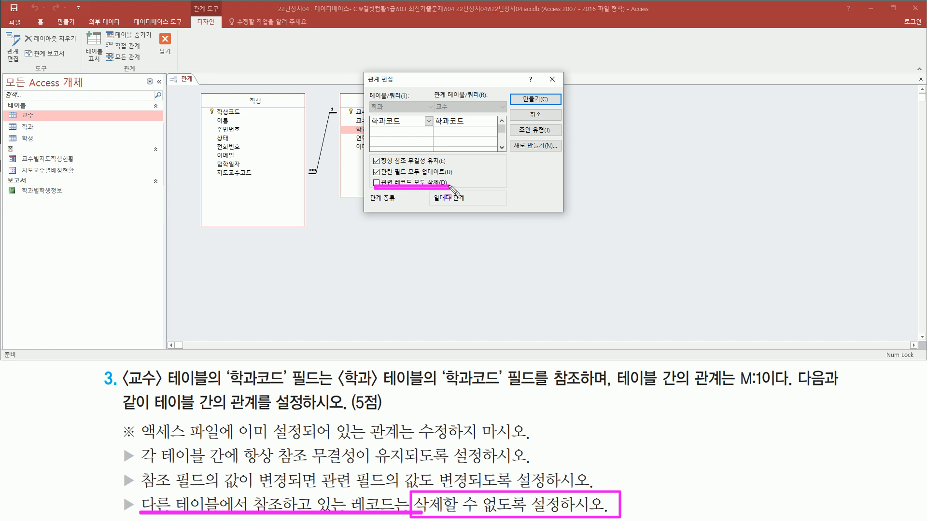
pyautogui.moveTo(375, 175)
pyautogui.mouseDown()
pyautogui.moveTo(370, 189)
pyautogui.moveTo(383, 189)
pyautogui.mouseUp()
pyautogui.press('Escape')
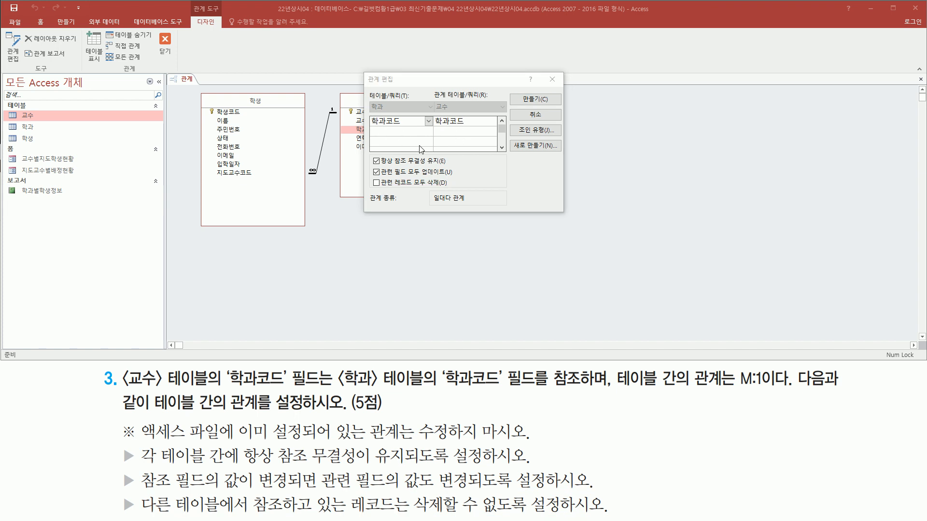
pyautogui.moveTo(370, 152); pyautogui.dragTo(464, 190)
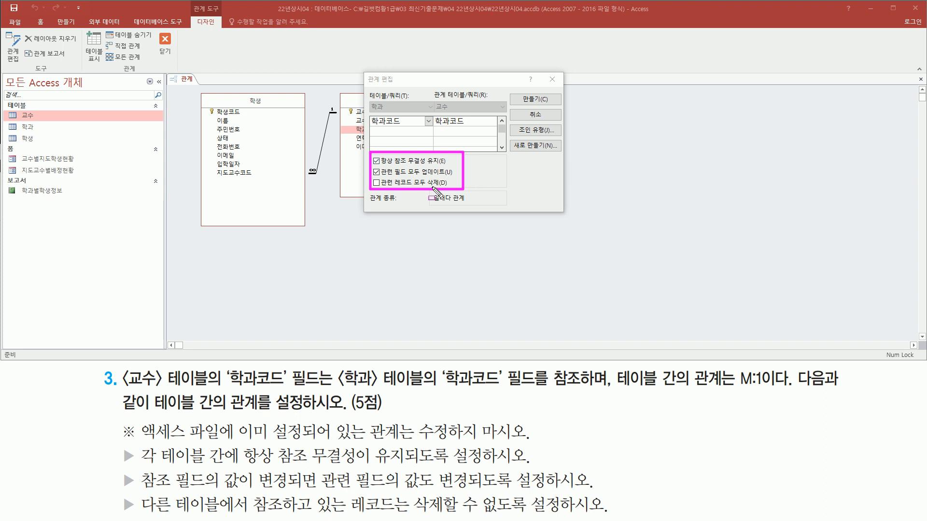
pyautogui.moveTo(518, 92)
pyautogui.mouseDown()
pyautogui.moveTo(518, 110)
pyautogui.moveTo(559, 111)
pyautogui.mouseUp()
pyautogui.press('Escape')
pyautogui.press('Return')
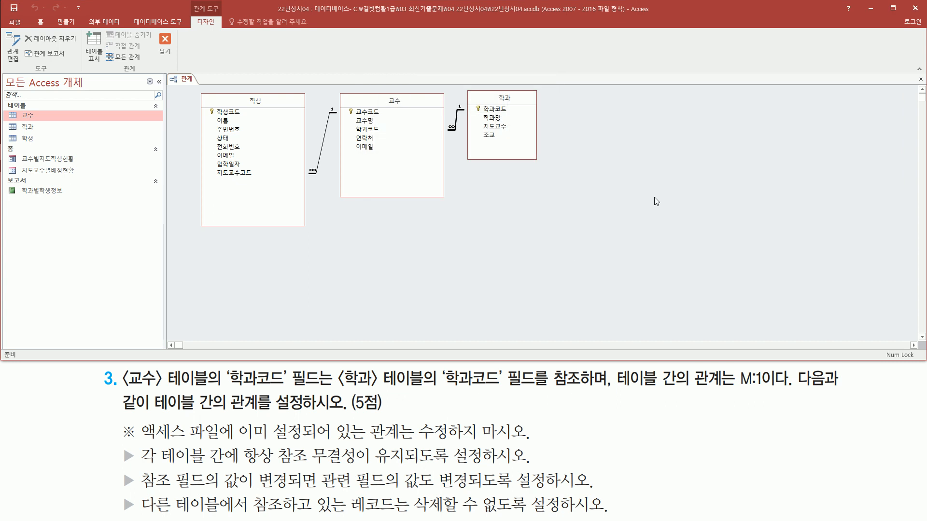
# Close the relationships window, saving the layout changes.
pyautogui.moveTo(337, 88); pyautogui.dragTo(550, 203)
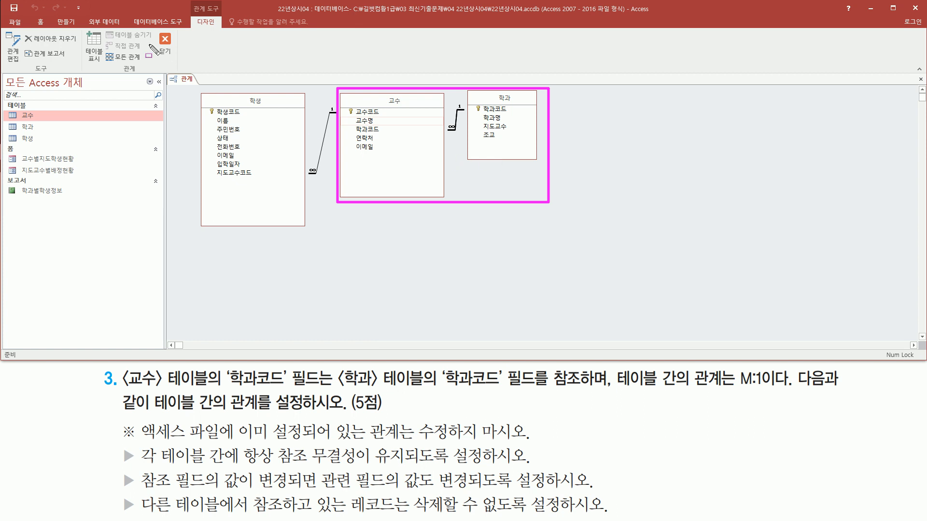
pyautogui.moveTo(158, 28)
pyautogui.mouseDown()
pyautogui.moveTo(174, 72)
pyautogui.moveTo(179, 65)
pyautogui.mouseUp()
pyautogui.press('Escape')
pyautogui.click(165, 43)
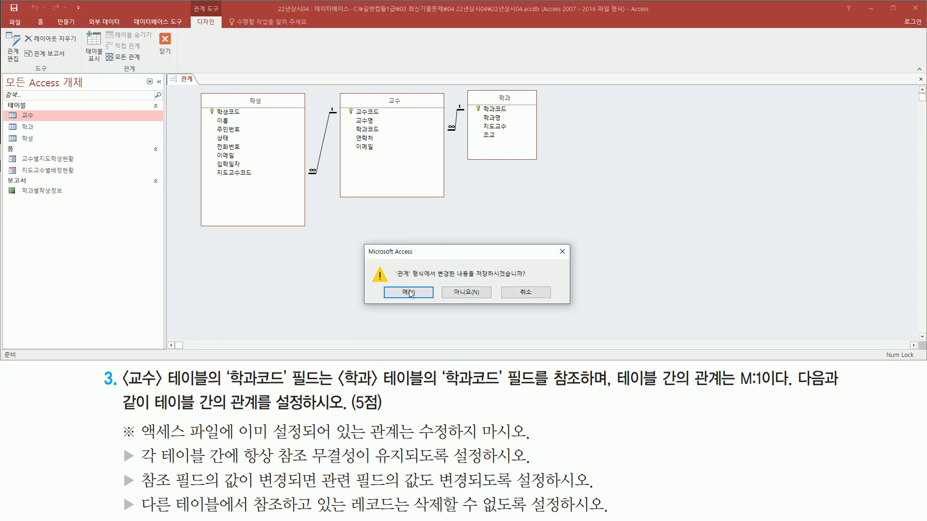
pyautogui.moveTo(389, 283); pyautogui.dragTo(424, 304)
pyautogui.press('Escape')
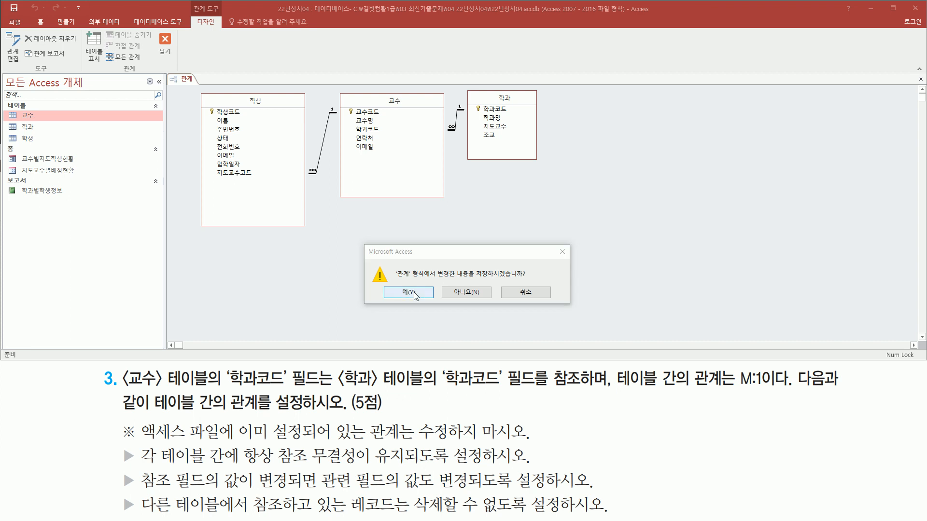
pyautogui.click(414, 293)
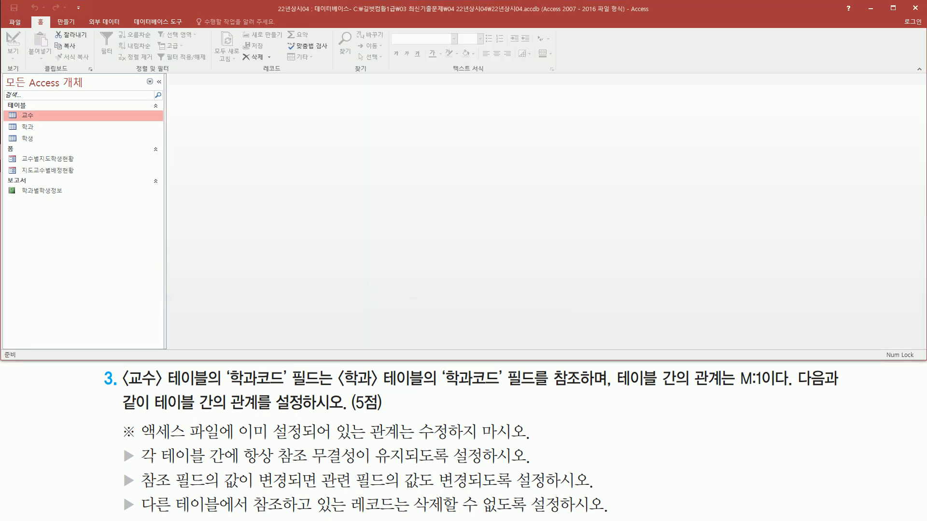